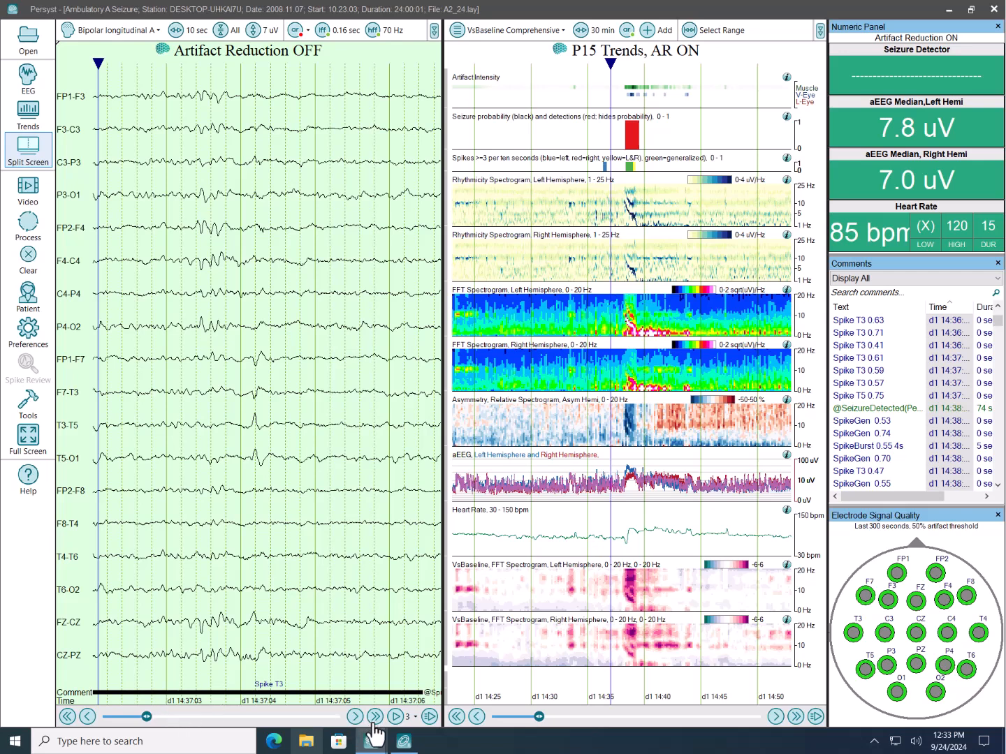
- Bring up the A2_24.lay Spike Review window, examine its confirmed and selected spike voltage maps, and minimize it
mouse_move(375, 745)
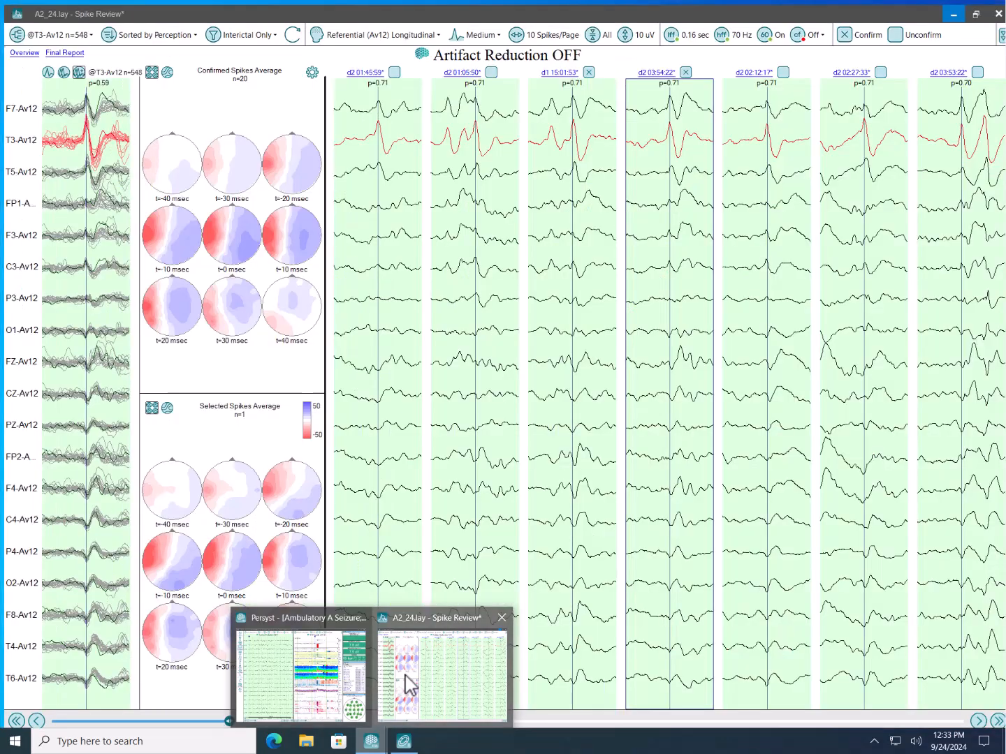
left_click(409, 683)
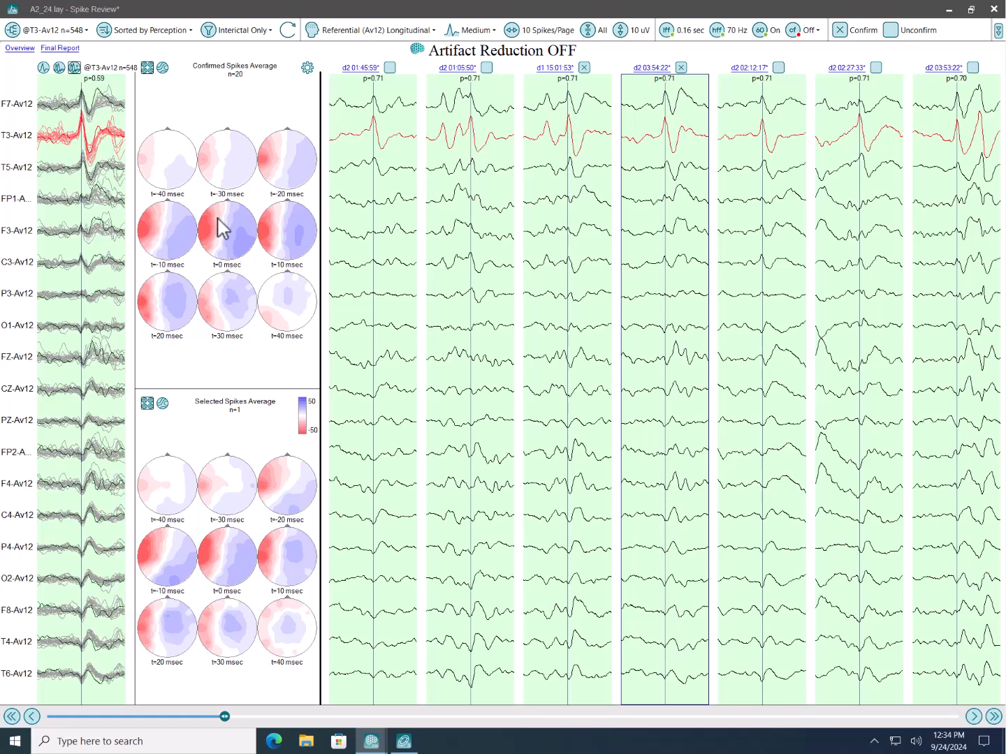
left_click(951, 11)
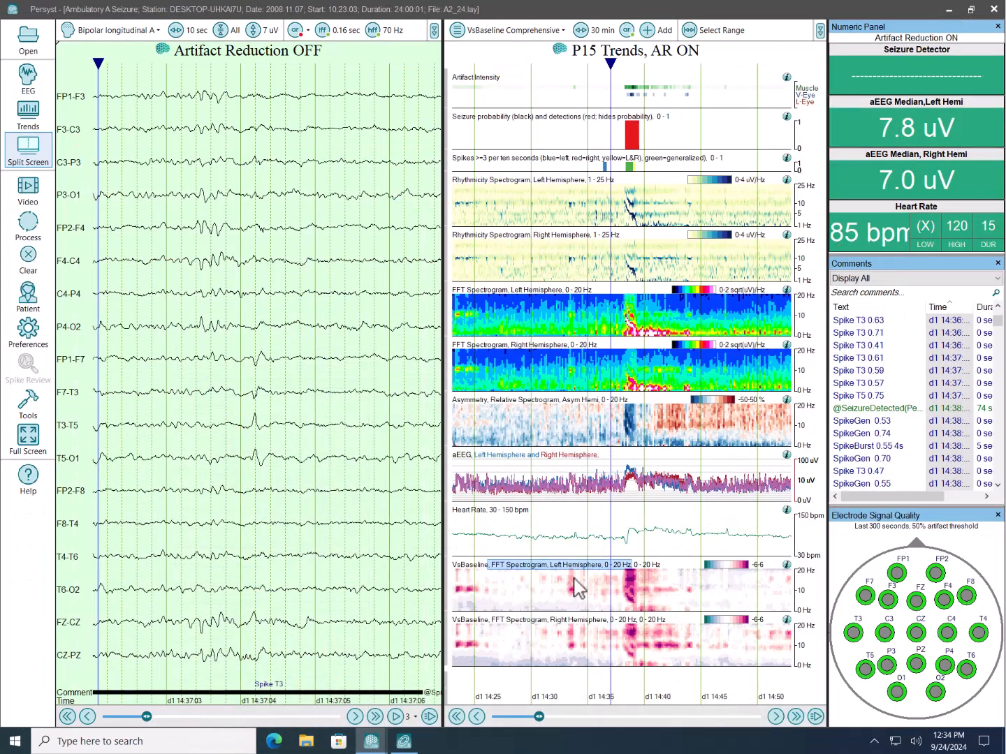
- Switch to Persyst InsightII and set the spectrum's analysis data range method to Ranges
left_click(405, 741)
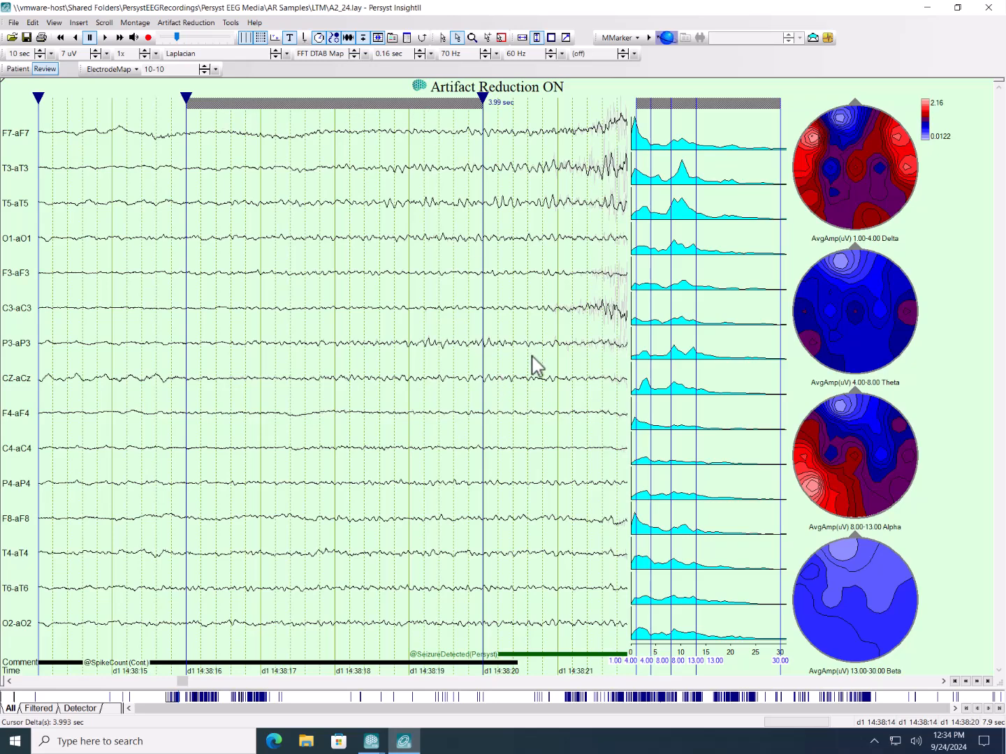
right_click(732, 300)
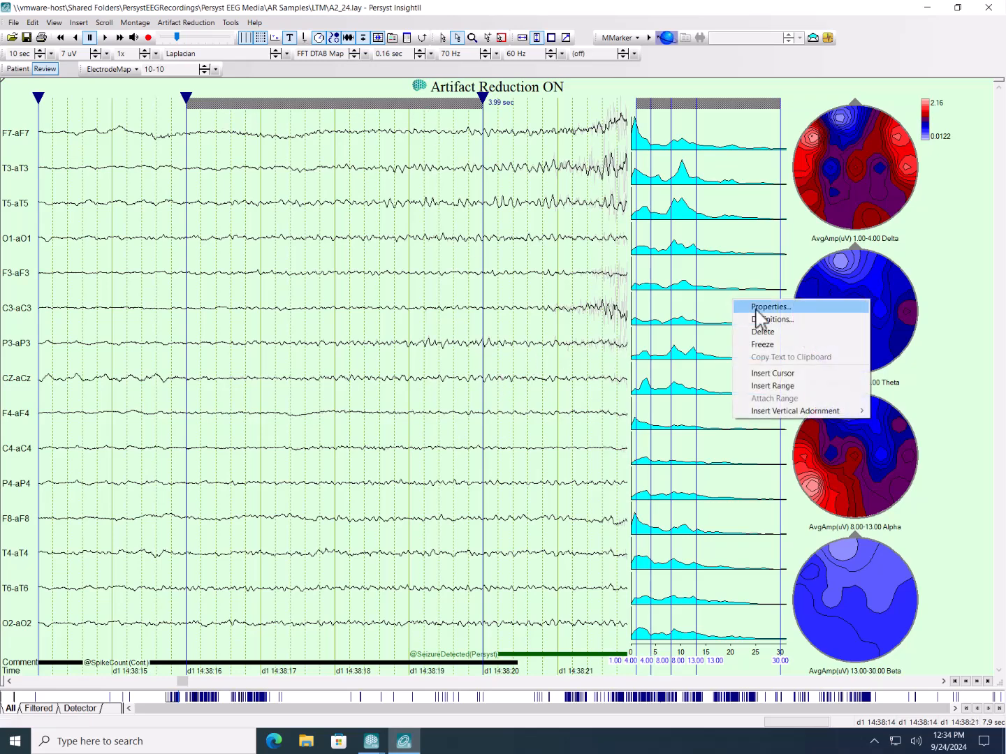
left_click(753, 309)
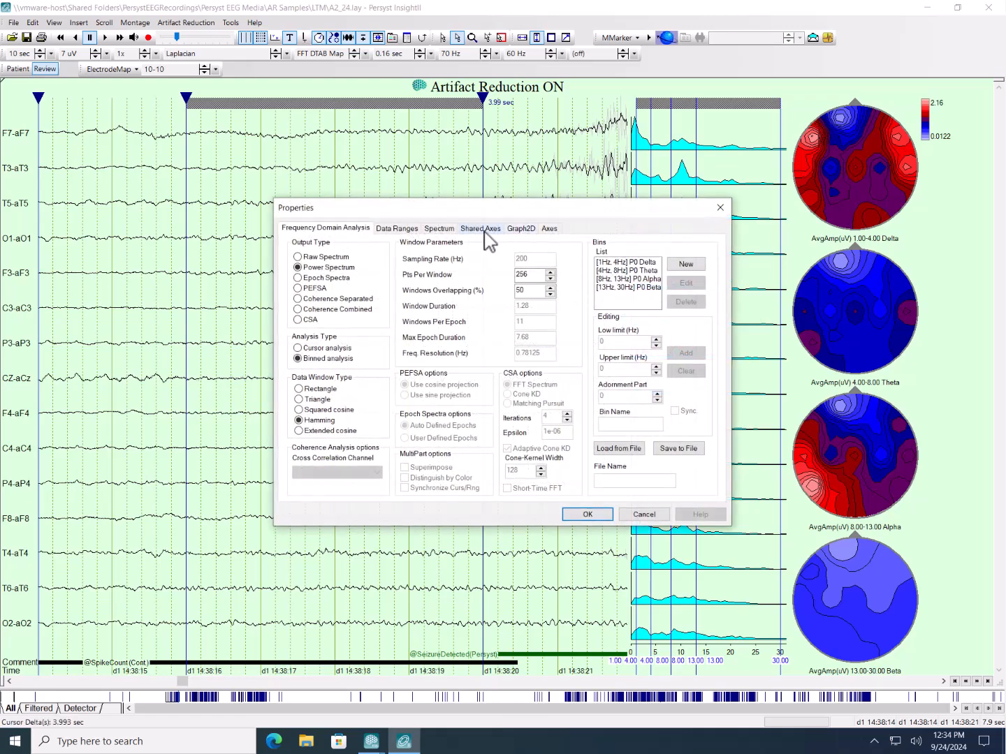
left_click(399, 230)
left_click(412, 259)
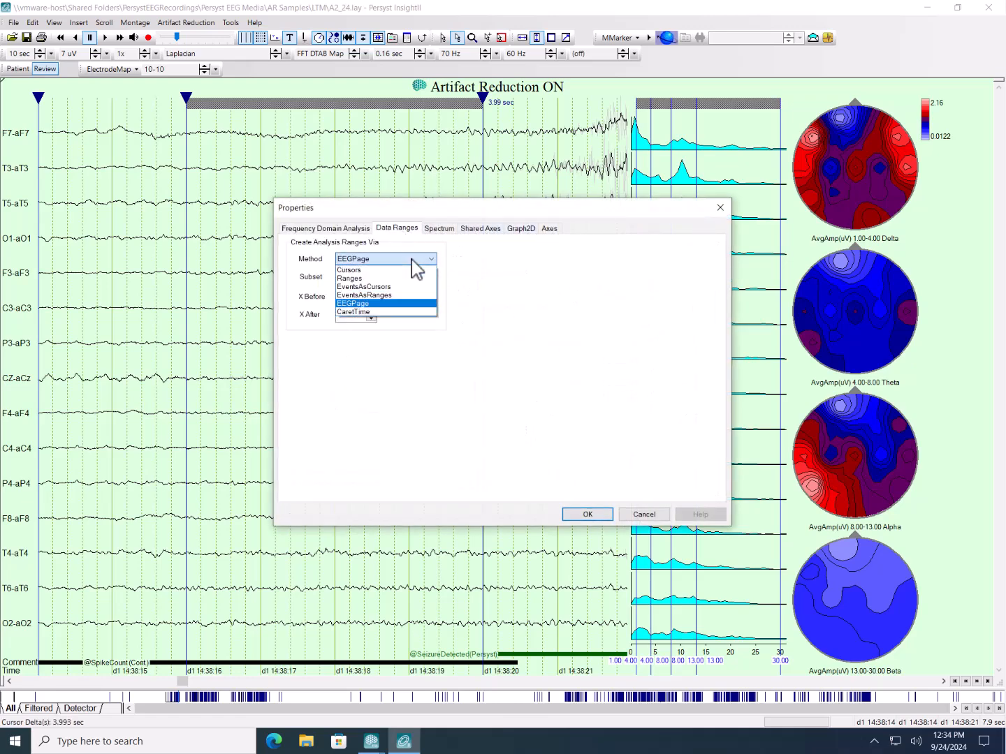
left_click(394, 279)
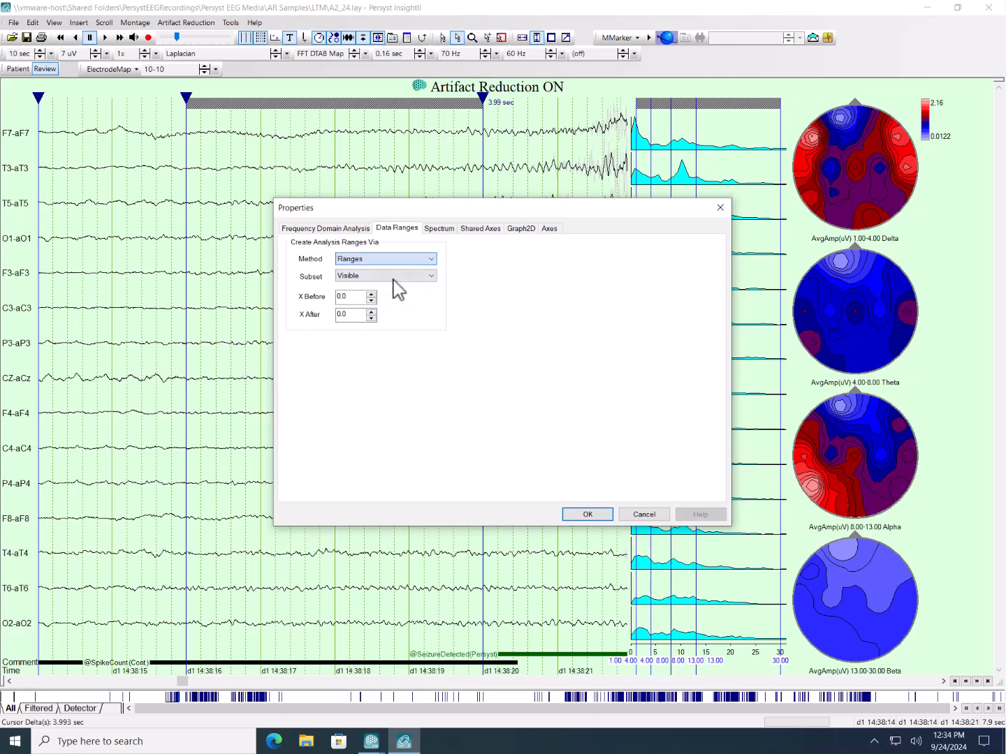
left_click(588, 514)
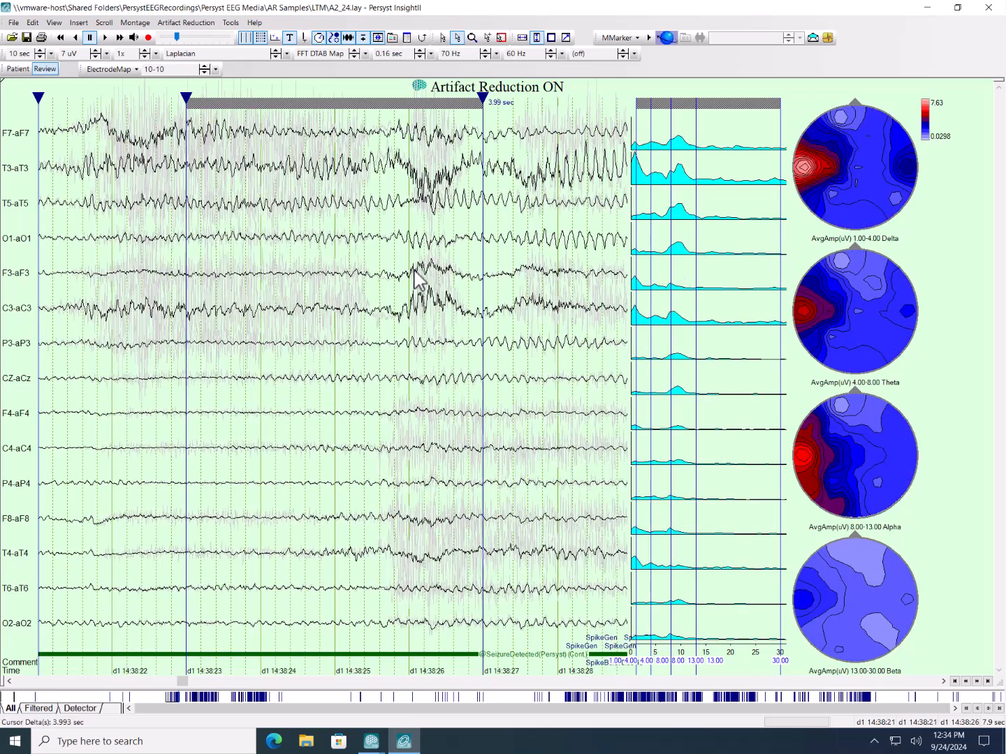
- Page through the detected seizure to examine the power spectra and frequency band maps, and close InsightII
key("Page_Up")
key("Page_Down")
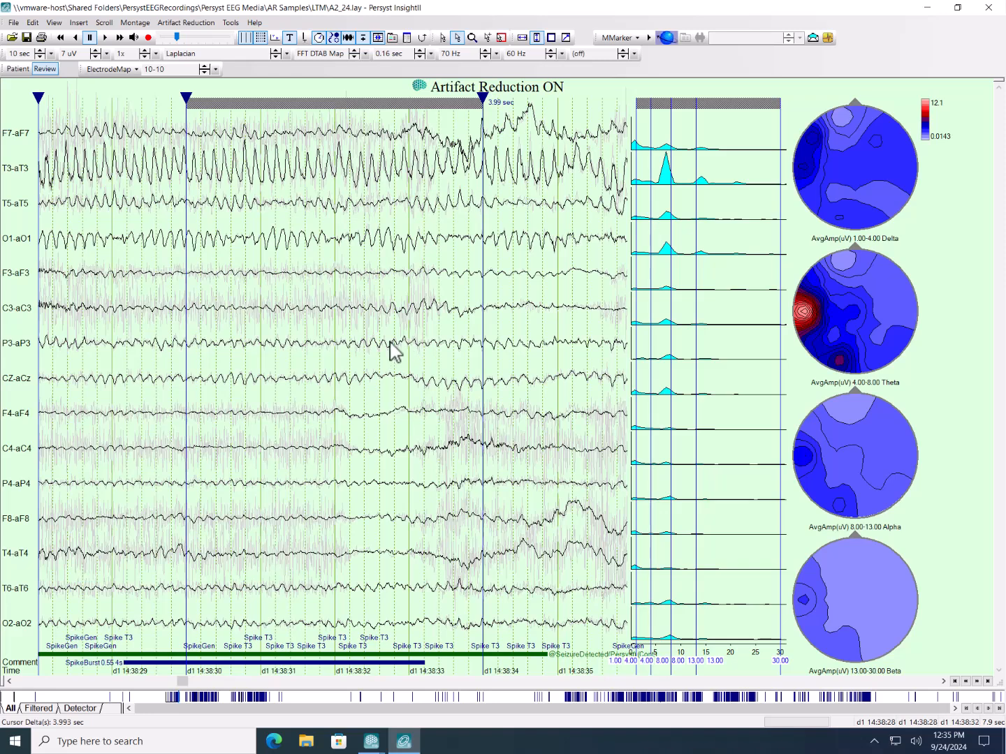
key("Page_Down")
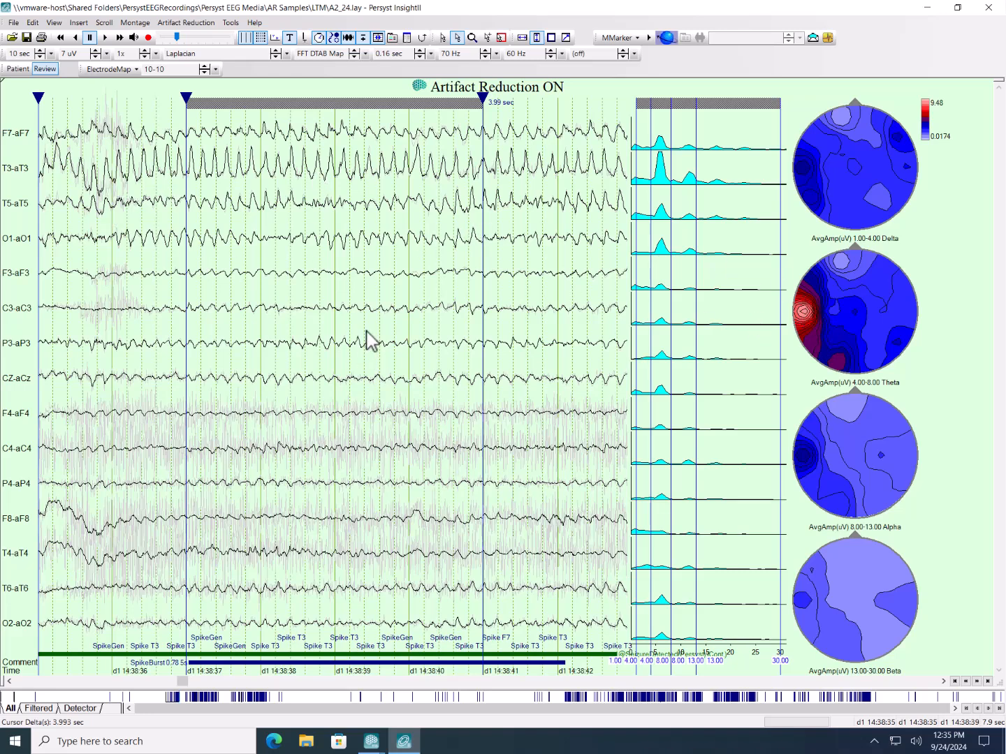
key("Page_Down")
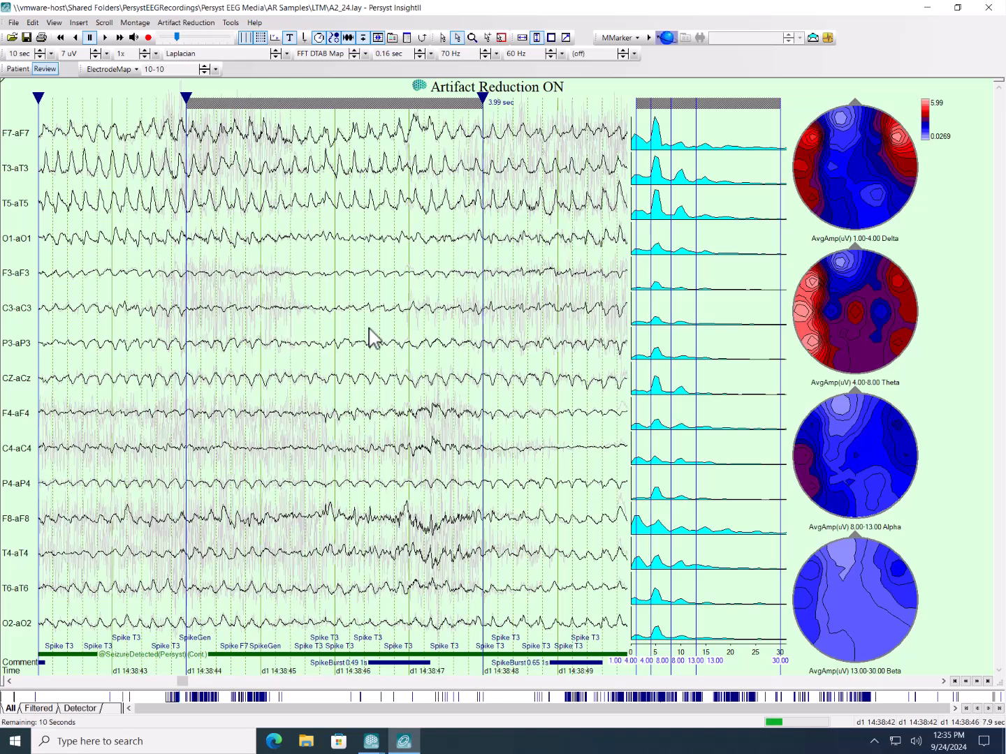
key("Page_Down")
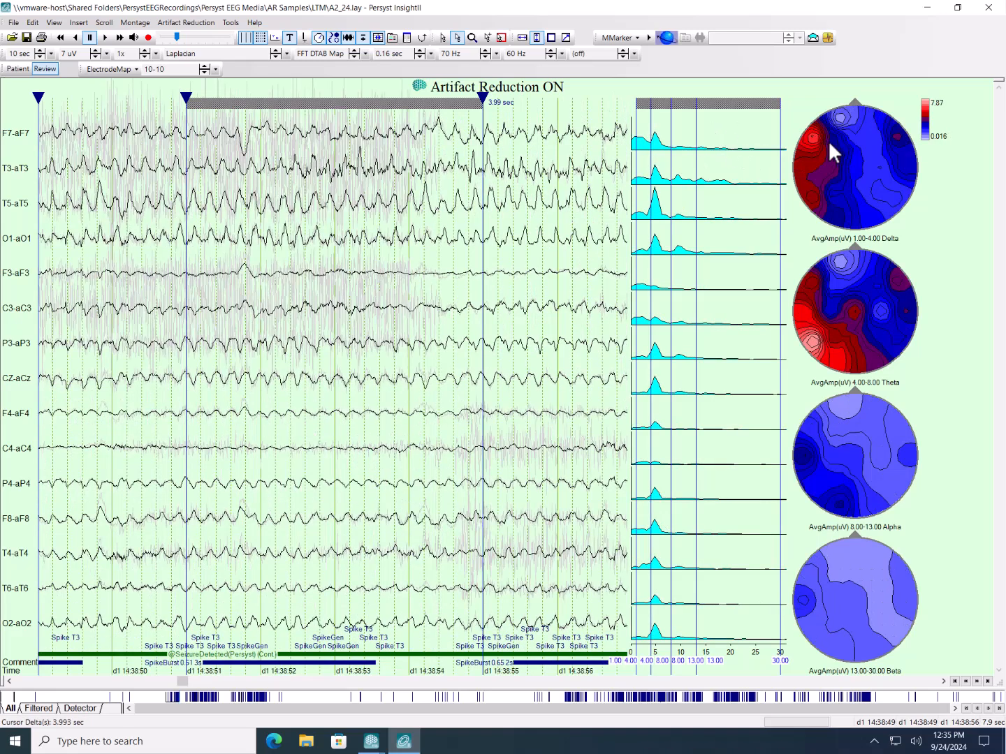
key("Page_Down")
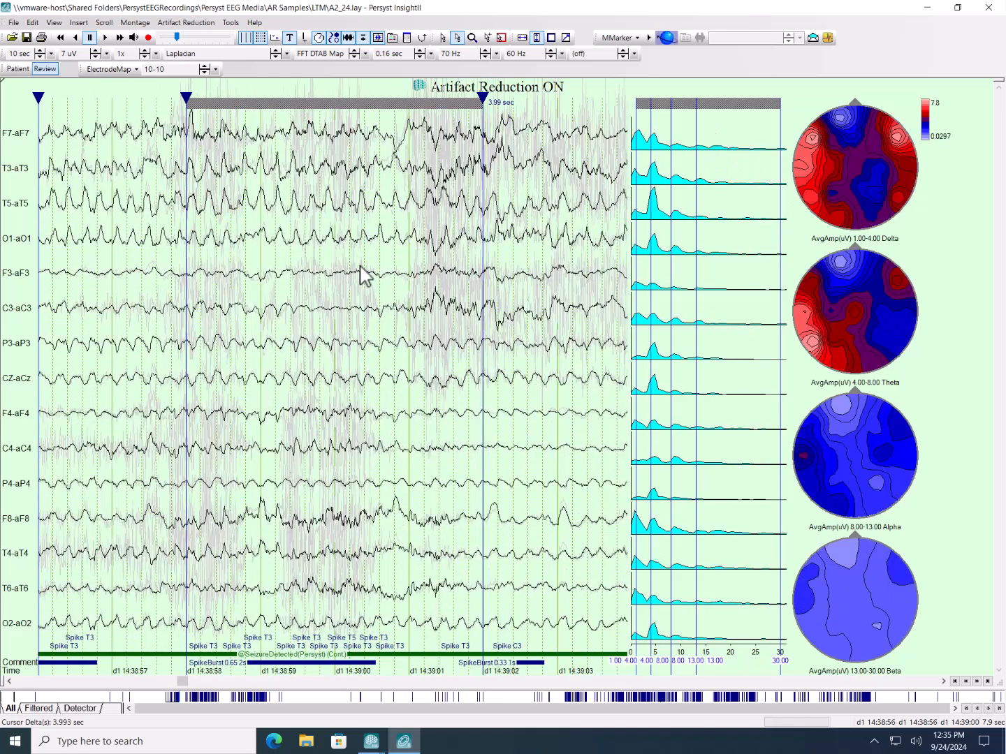
left_click(982, 11)
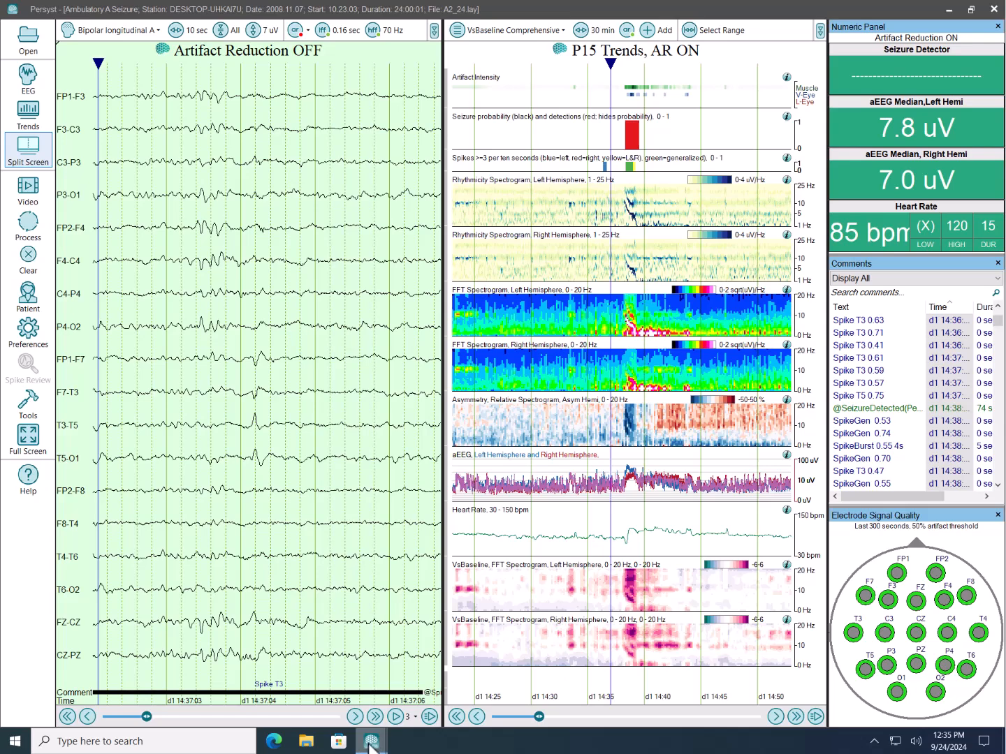
- In Spike Review, show single head maps for the confirmed and selected spike averages, and overlay the selected average on the confirmed average
mouse_move(370, 745)
mouse_move(489, 634)
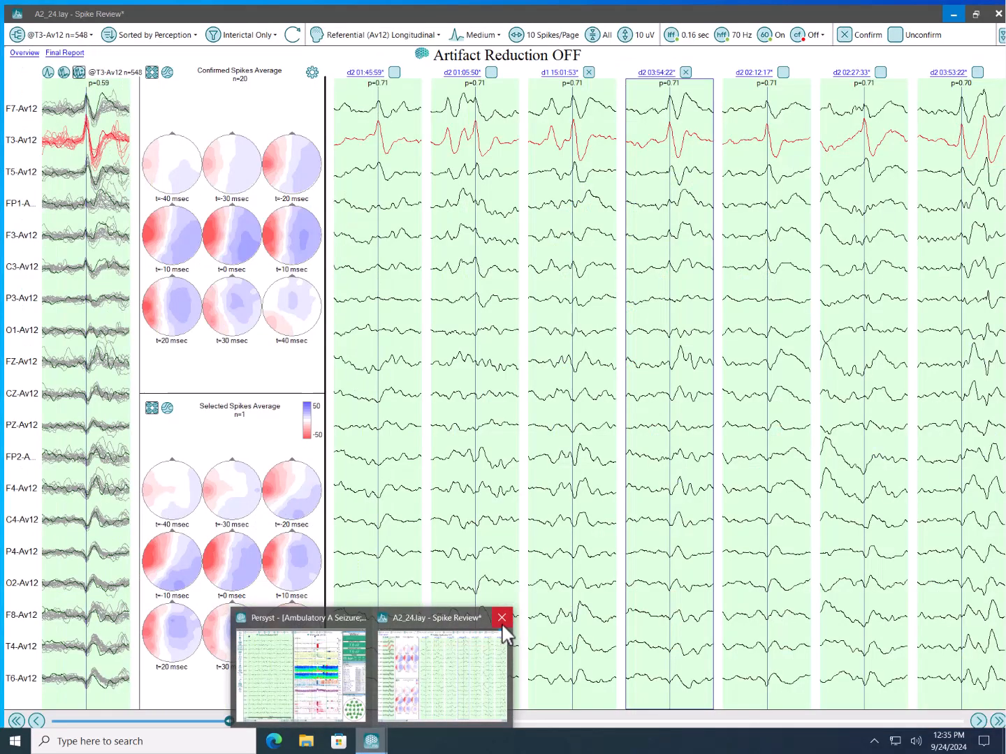
left_click(458, 650)
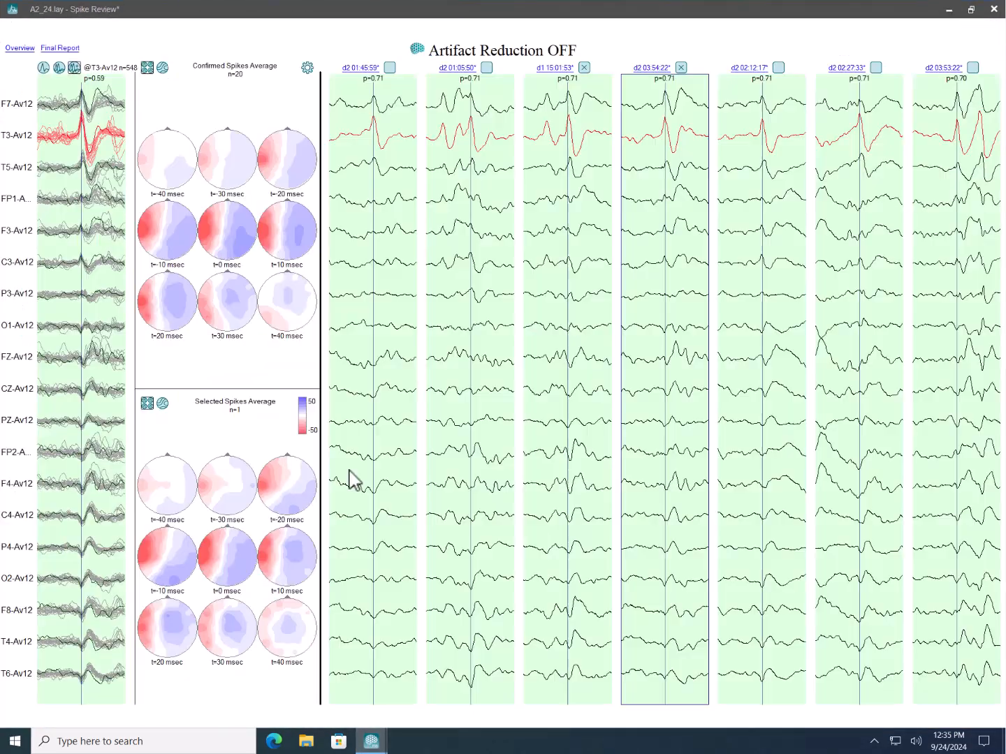
left_click(163, 67)
left_click(162, 404)
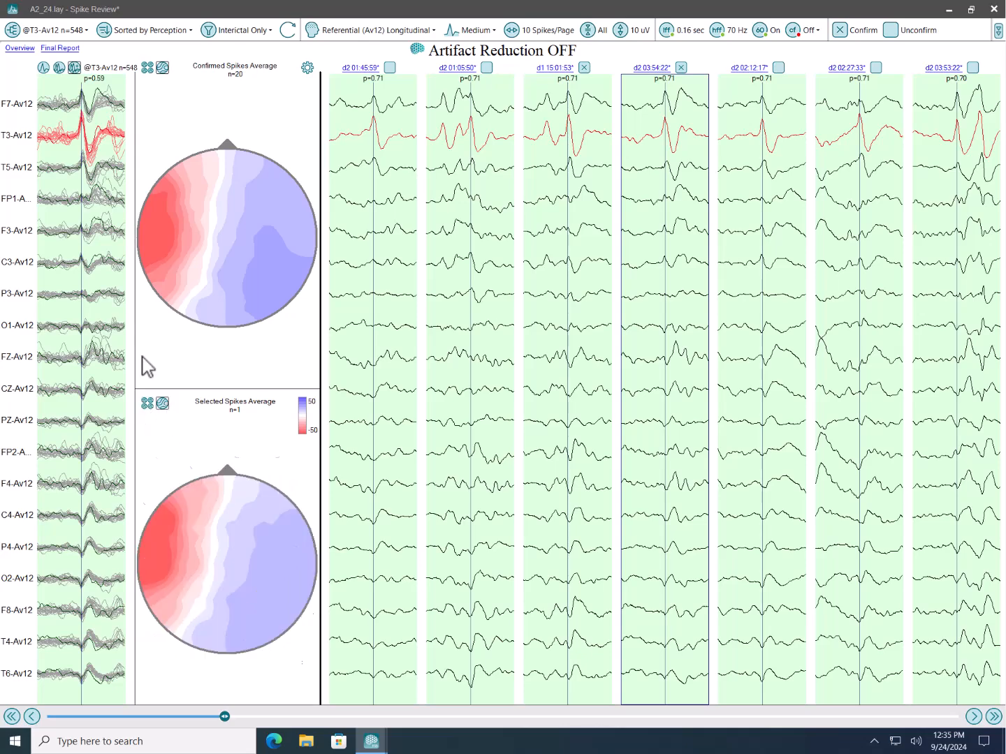
left_click(57, 69)
- Close Spike Review and the main Persyst window, and relaunch Persyst 15
left_click(993, 10)
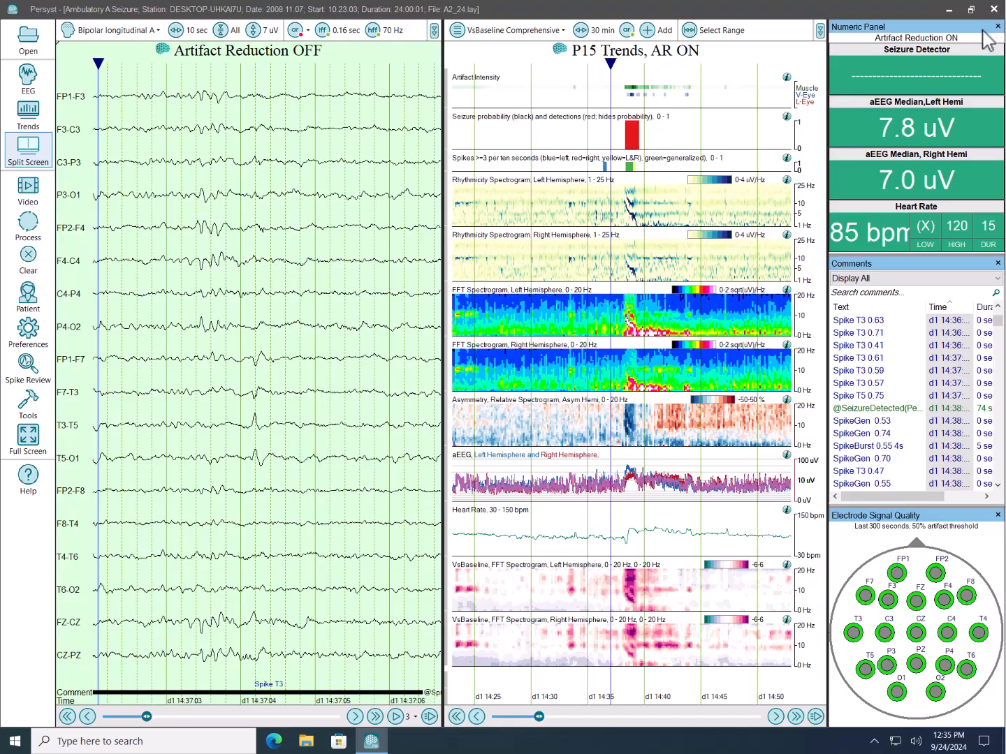
left_click(994, 10)
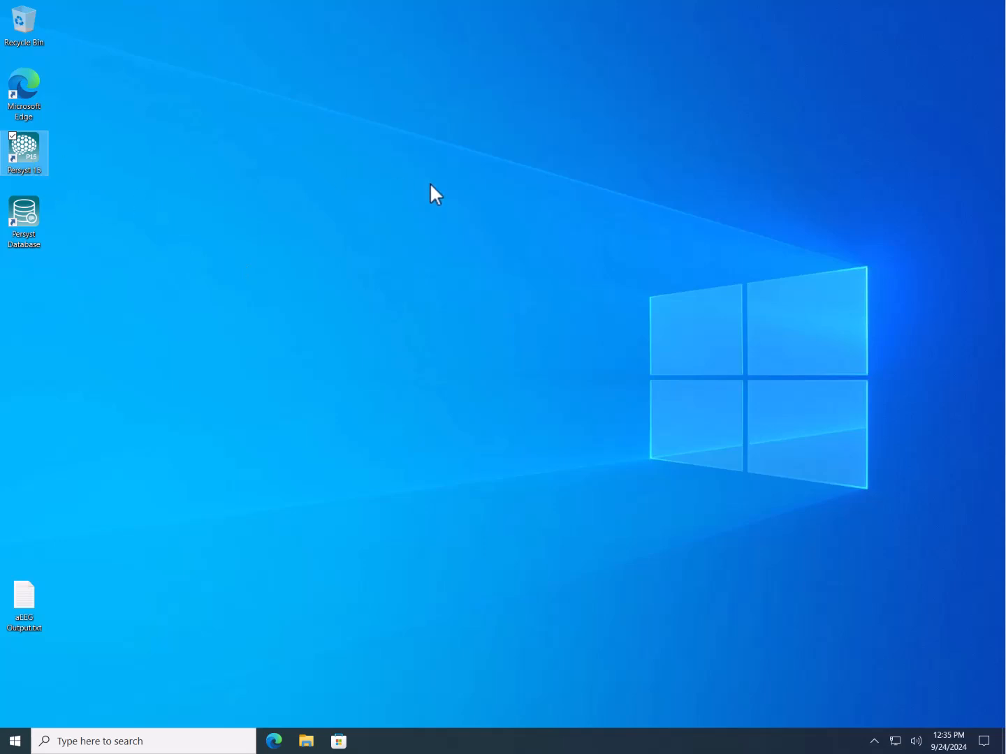
double_click(35, 149)
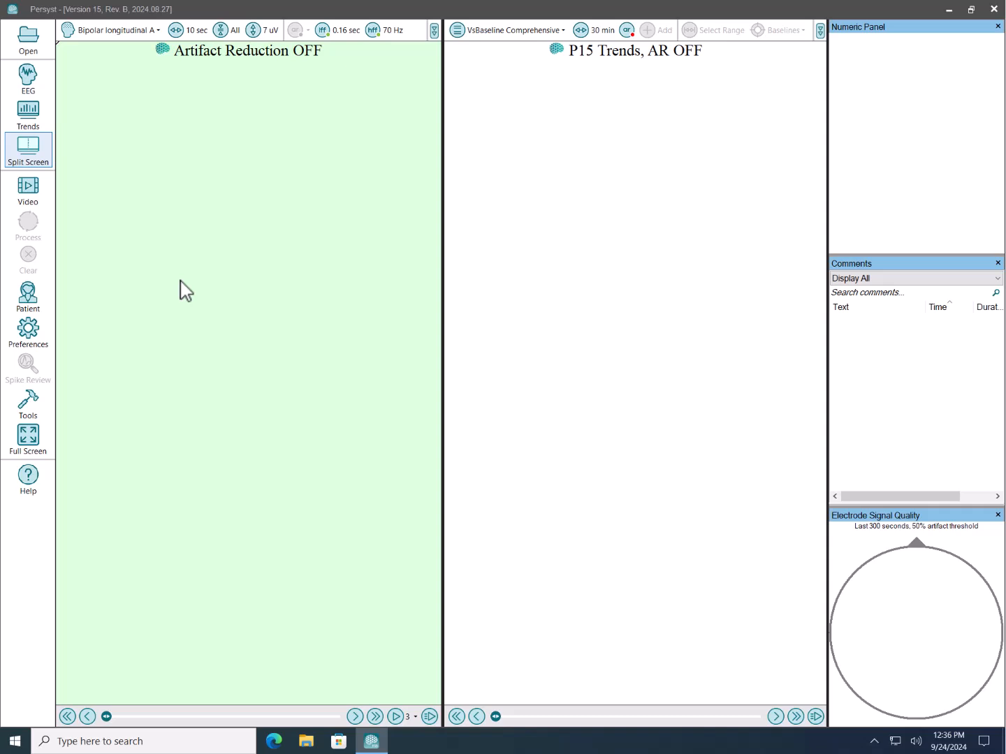
- Expand and open the grouped 1d:00:00:00 study tested 2016.10.25 on station MJGSP4 from the Persyst database
left_click(29, 42)
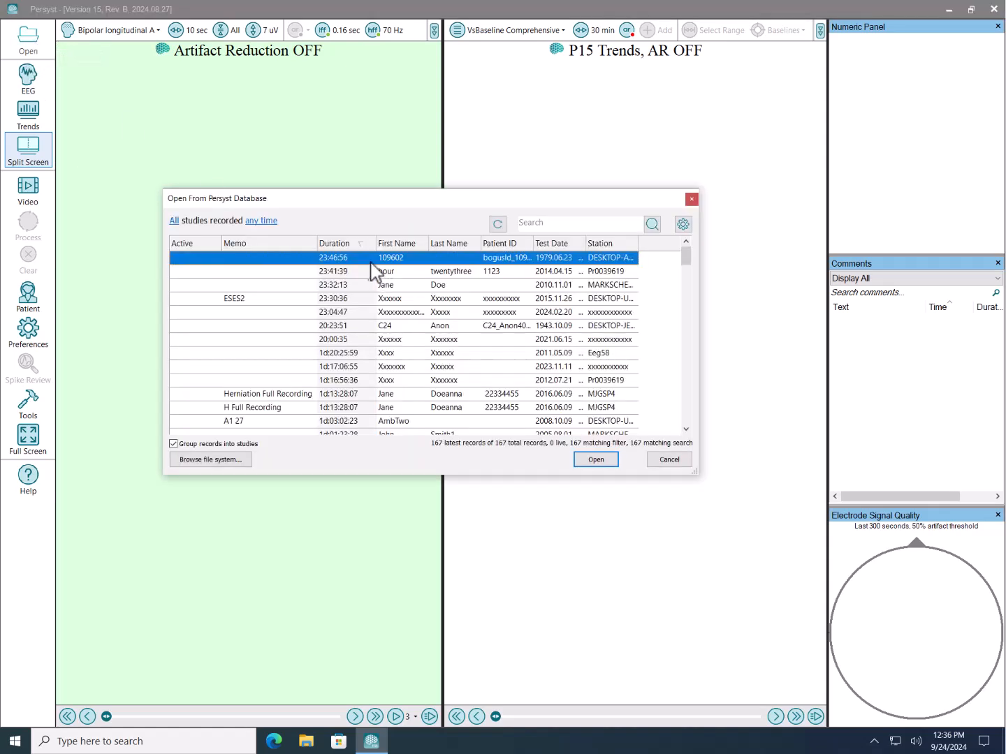
scroll(627, 419, "down", 3)
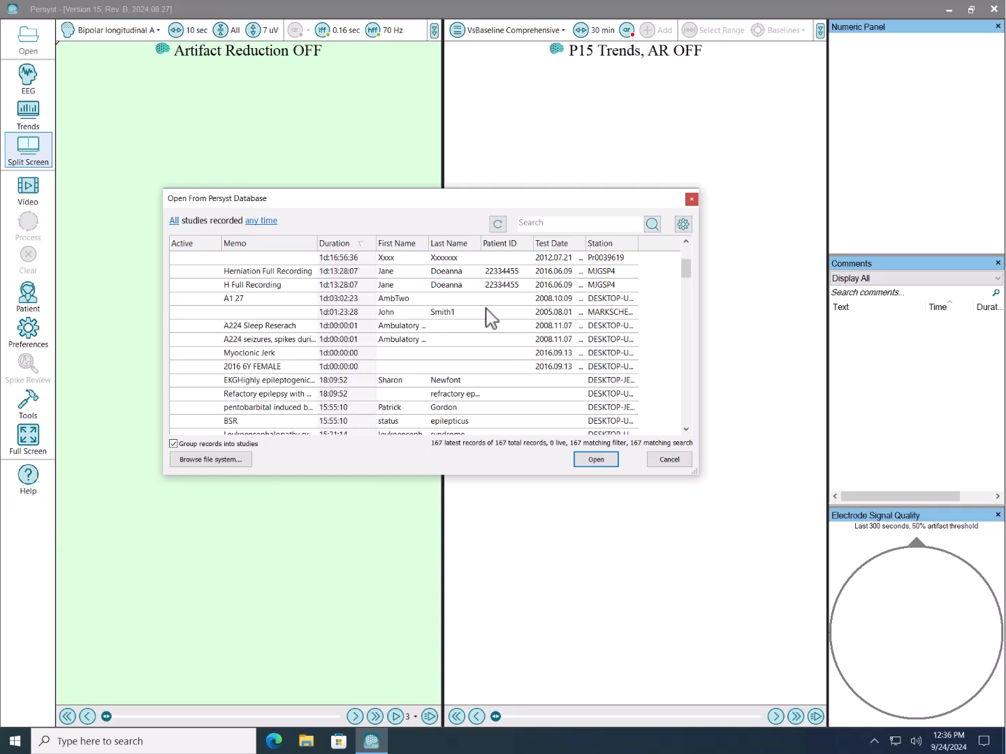
scroll(491, 319, "down", 2)
scroll(490, 324, "down", 1)
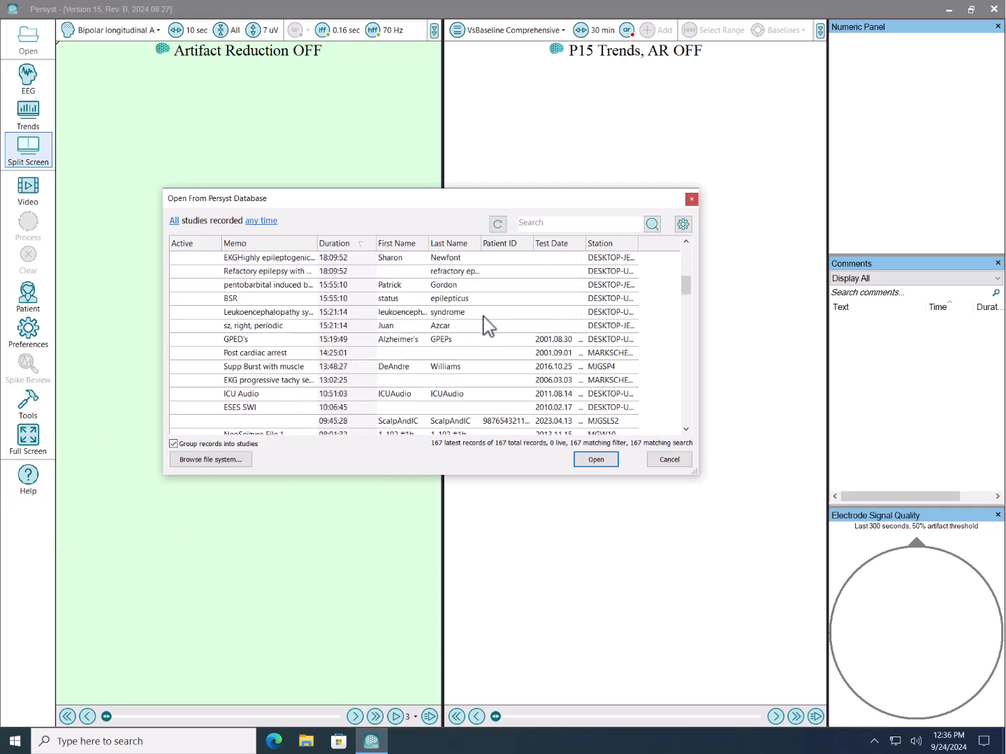
scroll(486, 324, "down", 10)
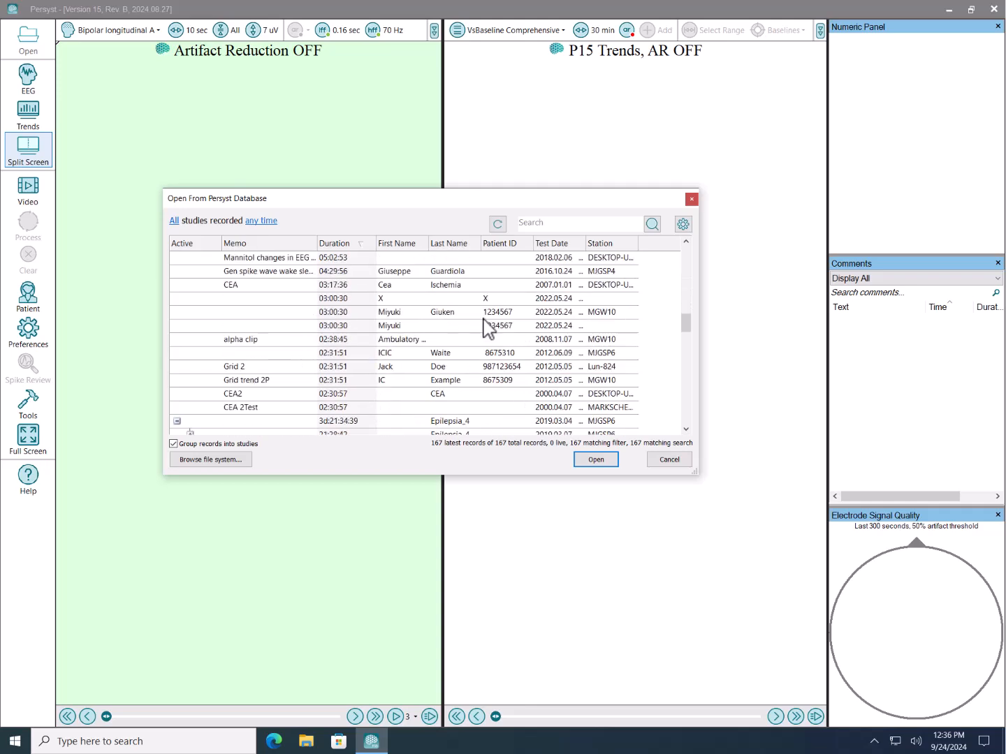
scroll(487, 329, "down", 4)
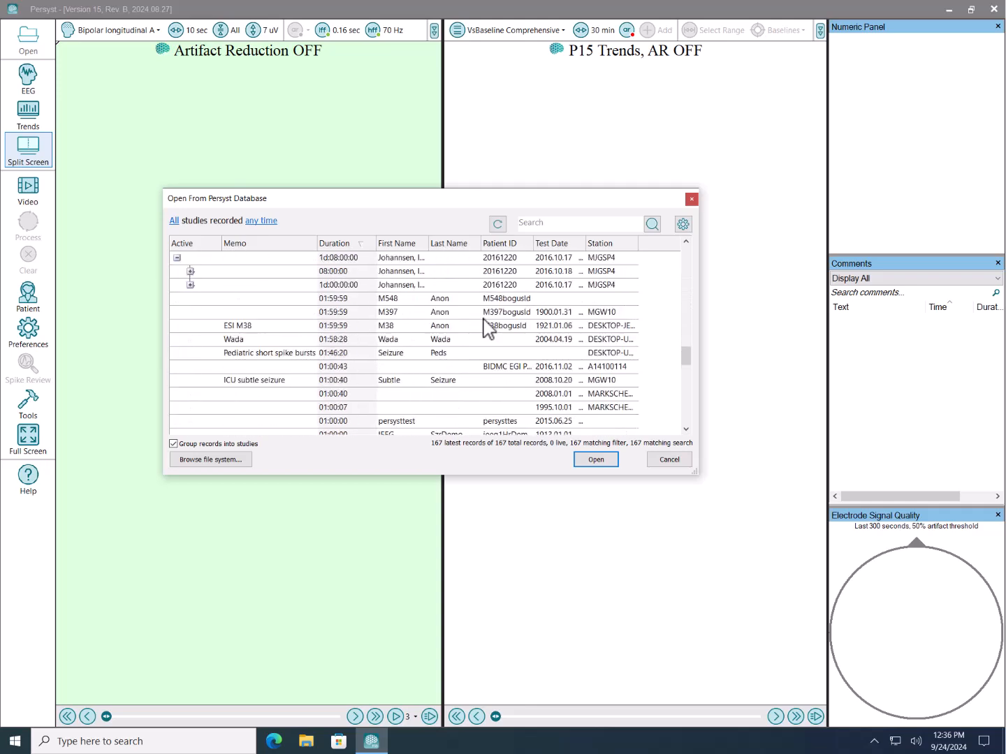
scroll(487, 328, "up", 1)
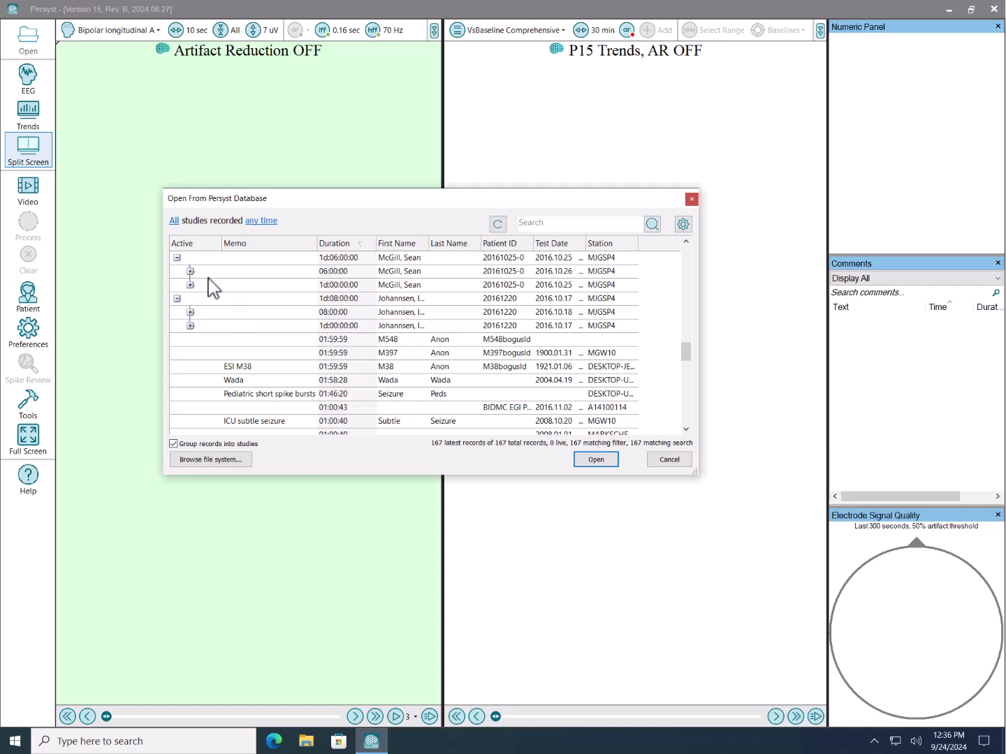
left_click(190, 285)
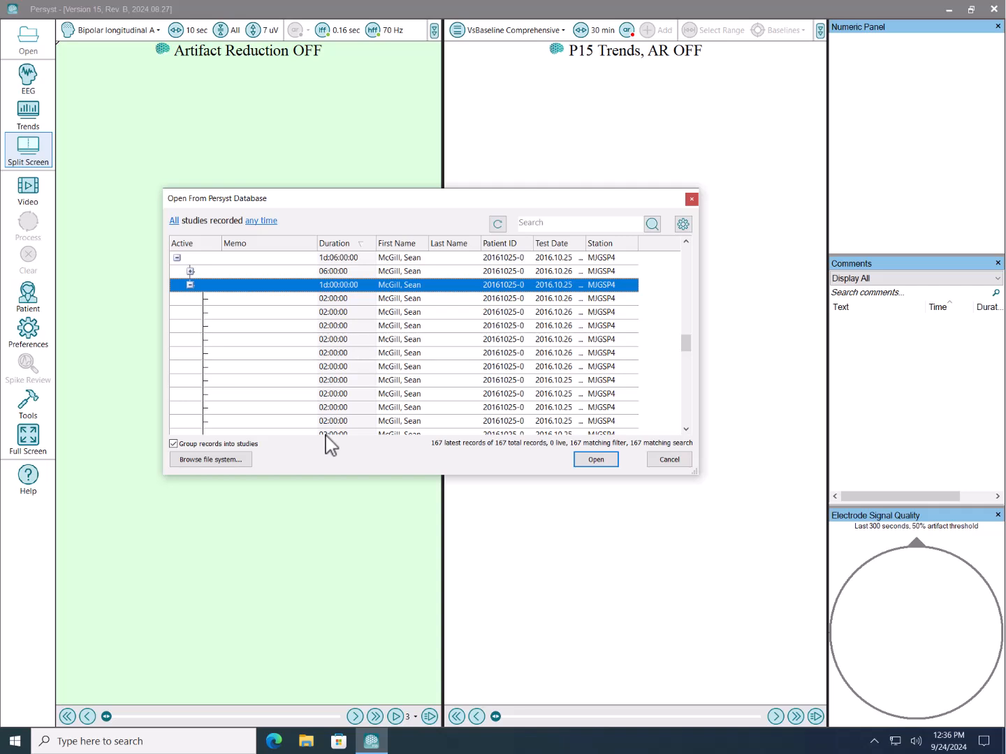
left_click(599, 463)
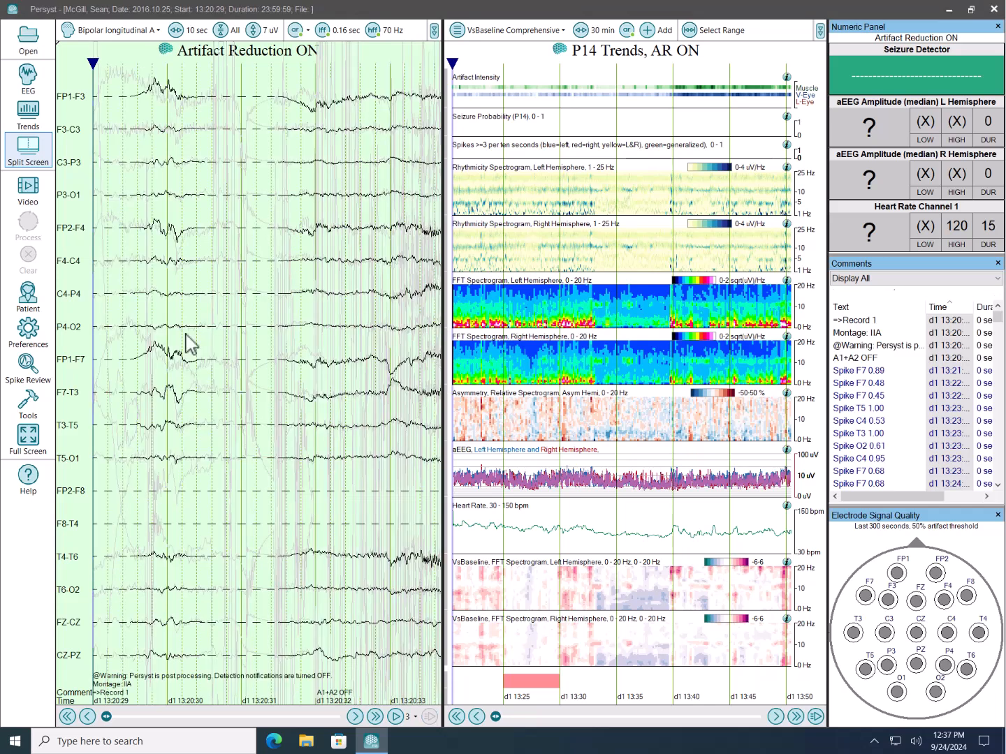
- Examine the patient information and the study's list of individual records, and return to the split EEG and trends view
left_click(28, 300)
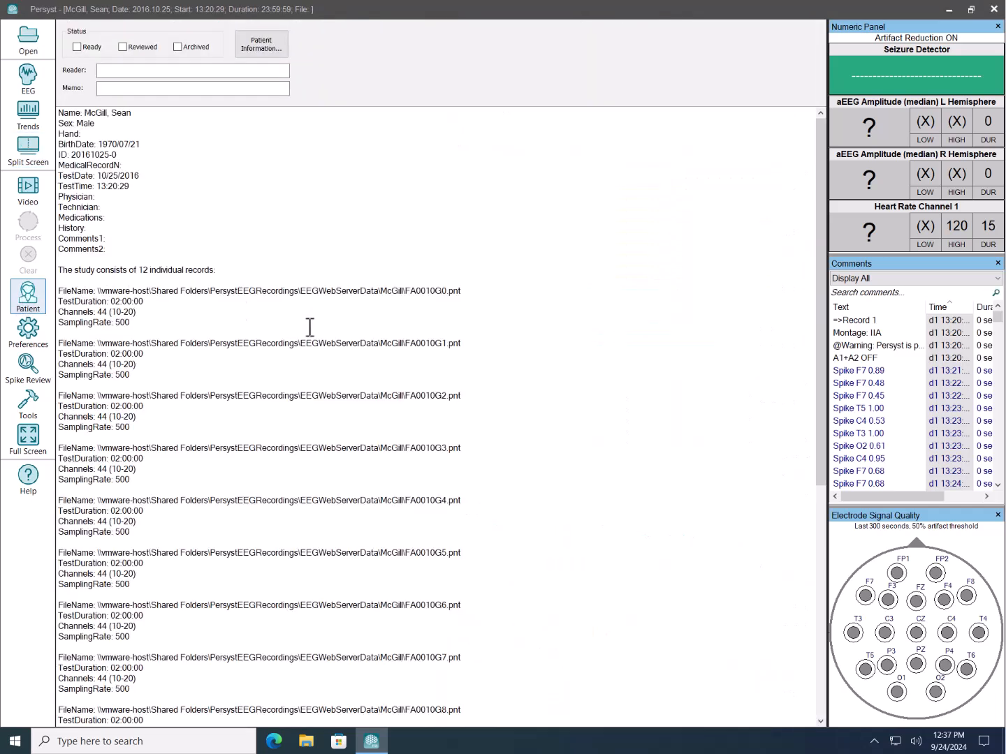
scroll(337, 336, "down", 6)
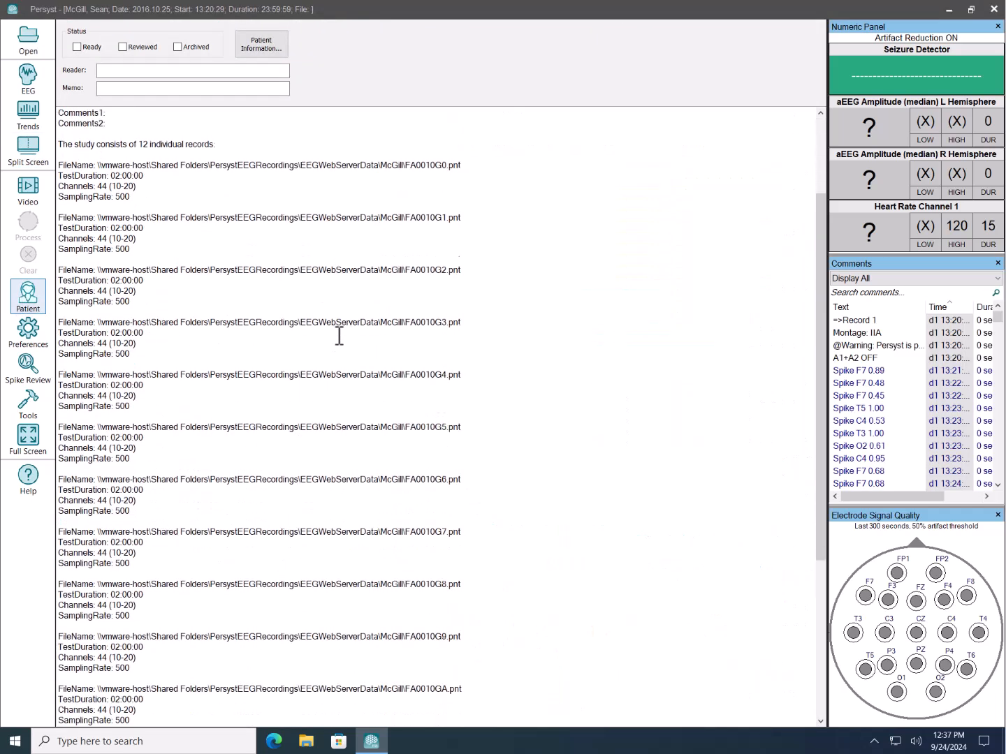
scroll(340, 336, "up", 6)
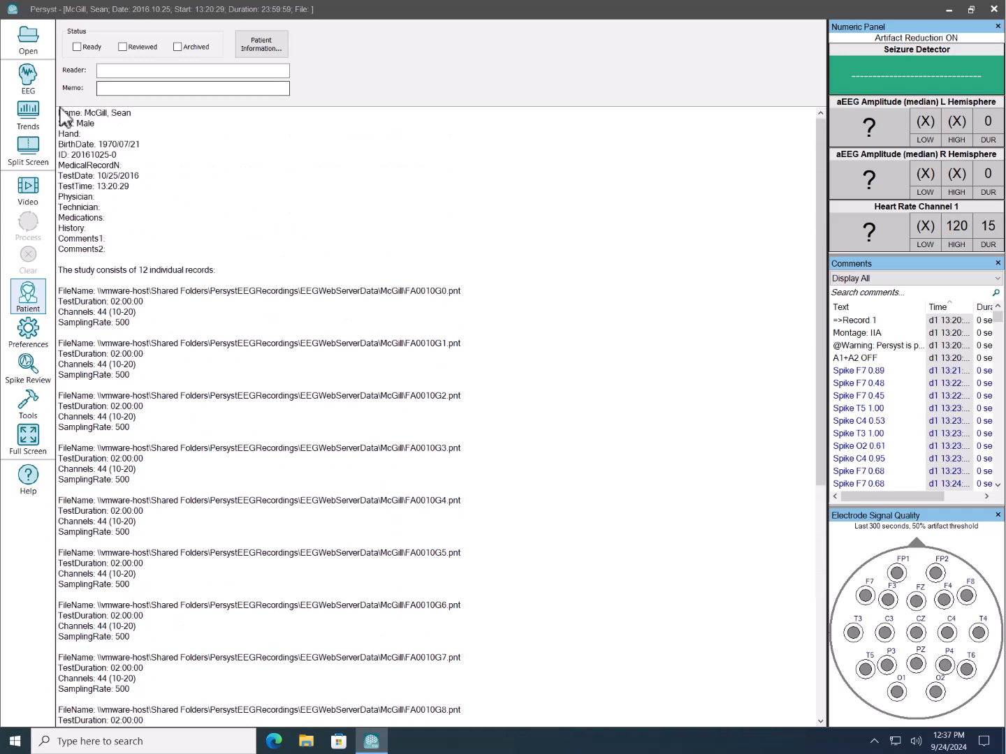
left_click(28, 148)
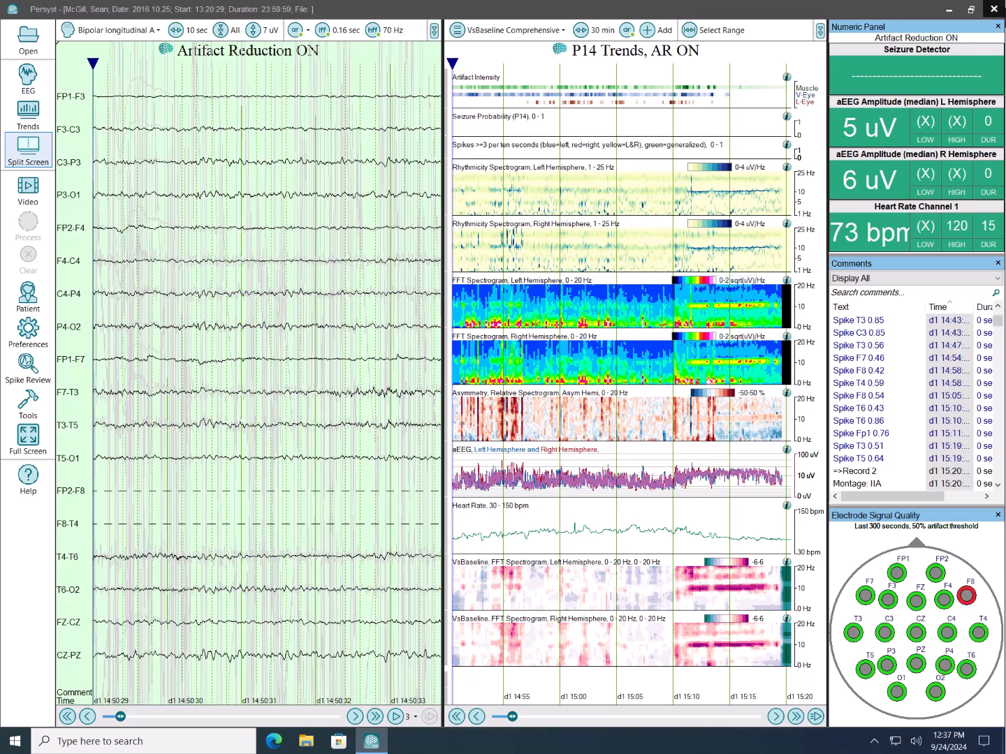
- Close the open study with Persyst and start Persyst 15 again
left_click(993, 9)
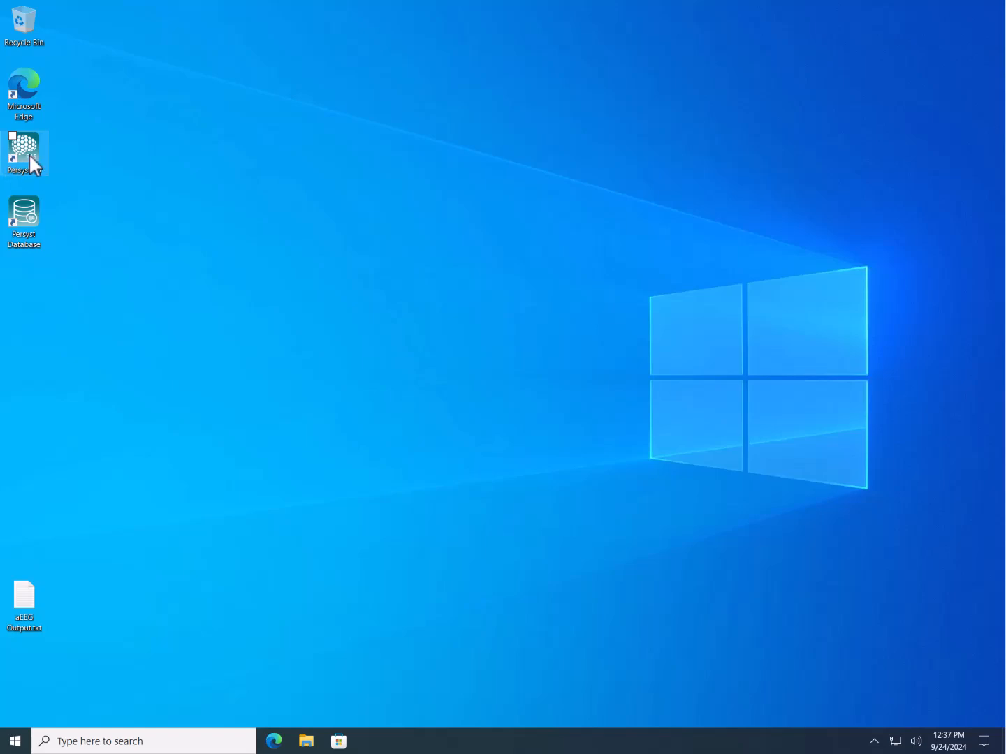
double_click(30, 155)
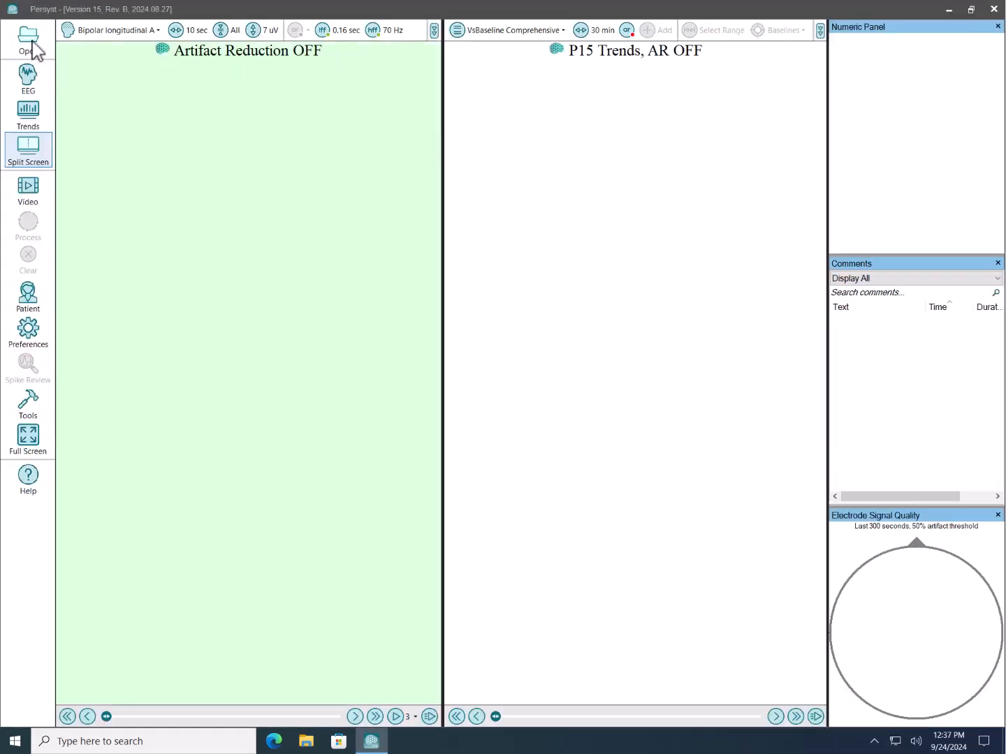
- Open the 1d:00:00:01 study with the memo beginning "A224 seizures, spikes" from the Persyst database
left_click(29, 42)
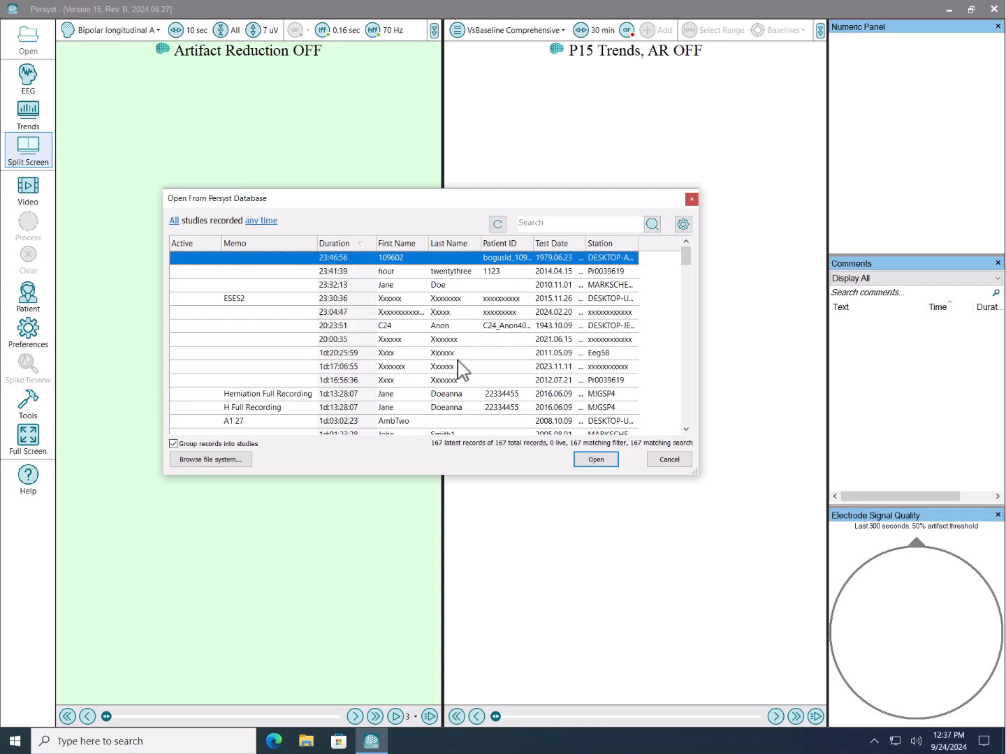
scroll(462, 360, "down", 1)
left_click(274, 421)
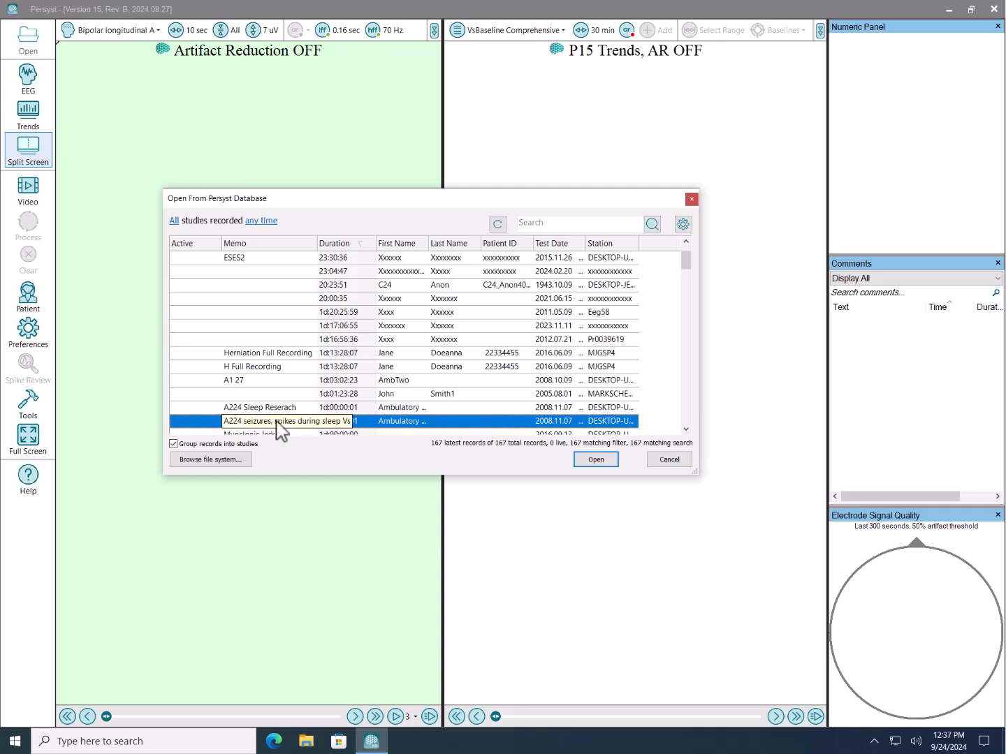
left_click(586, 461)
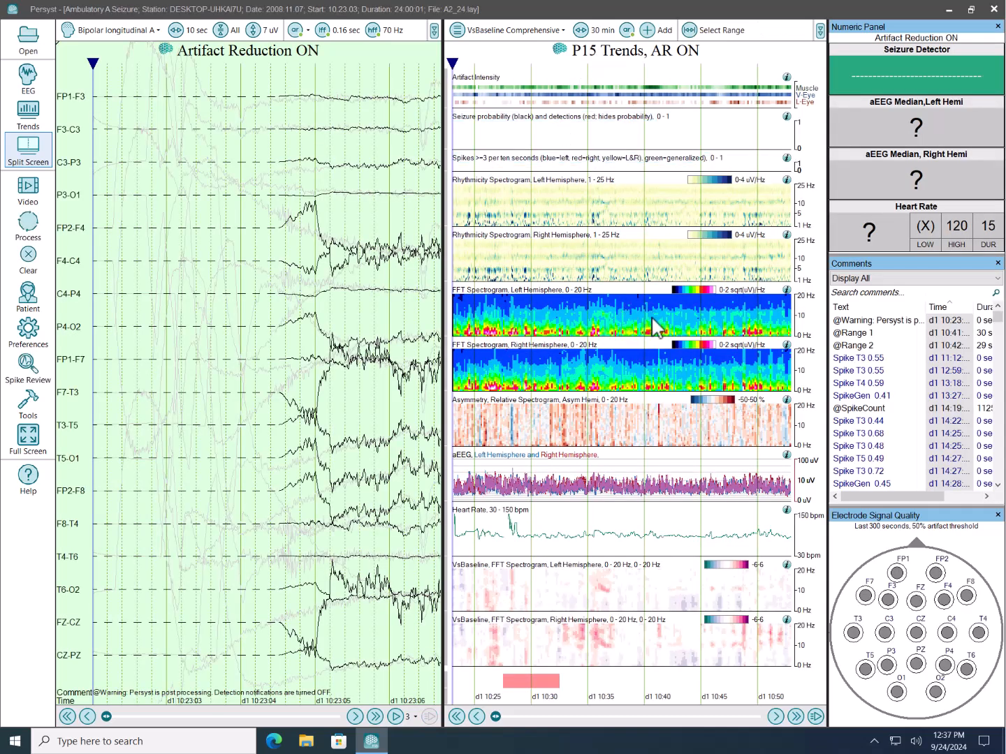
- Switch the trends display to the aEEG Sleep-Wake panel
left_click(515, 31)
mouse_move(529, 78)
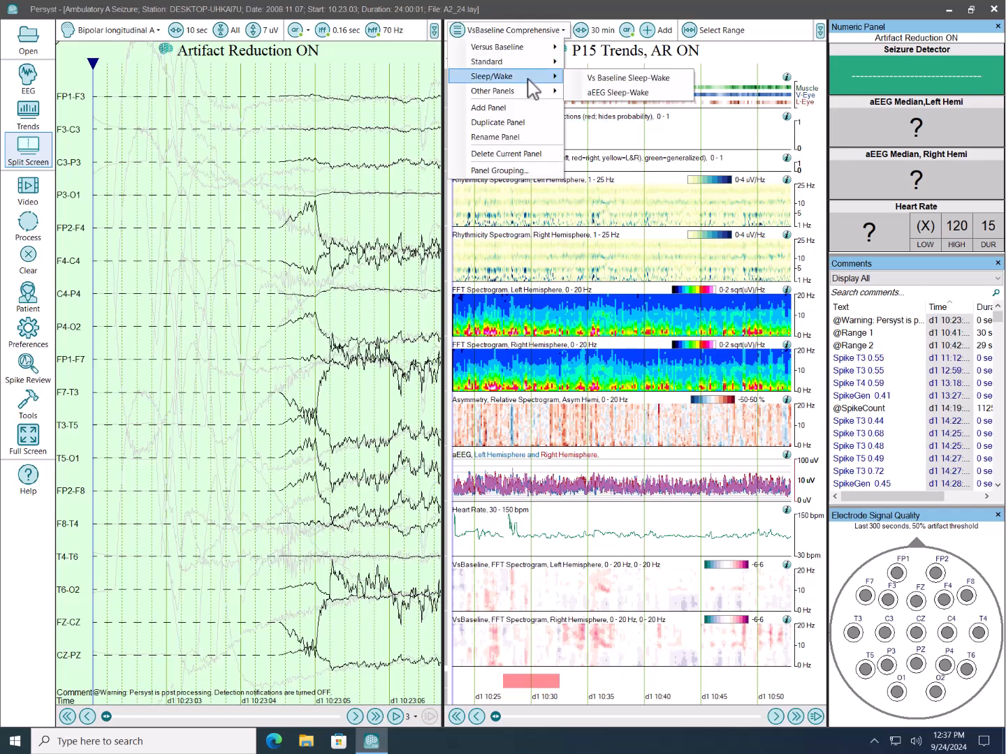
left_click(627, 92)
- Examine the trends and matching EEG from the opening pages to the d1 14:20–14:45 seizure, including sleep-wake states and left-hemisphere spike detections
left_click(689, 136)
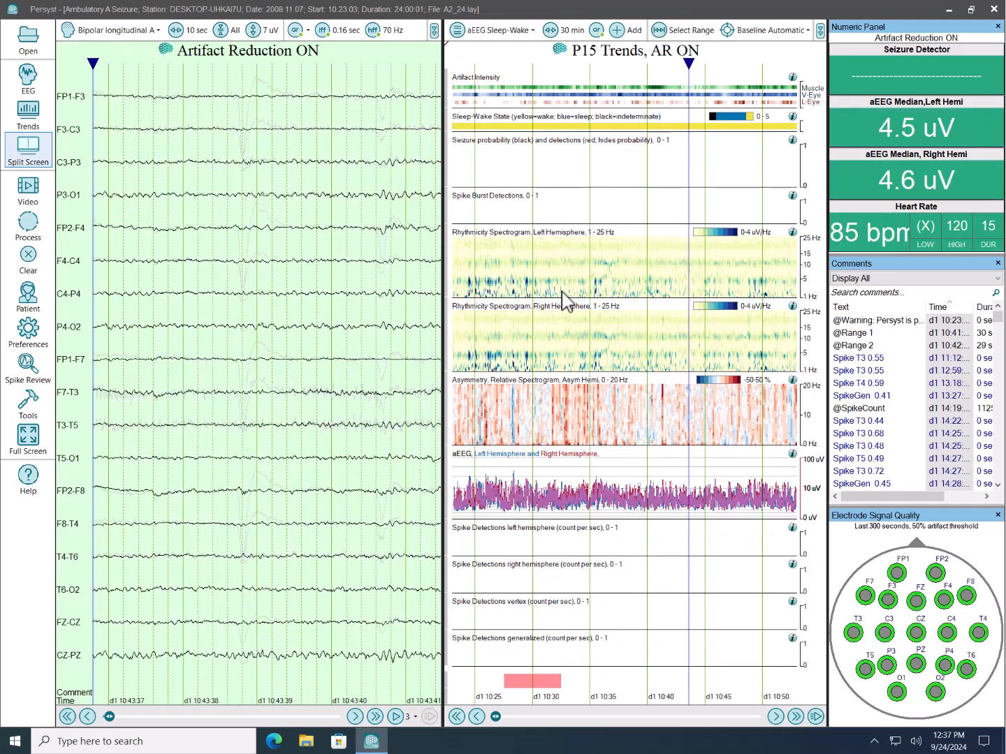
left_click(563, 292)
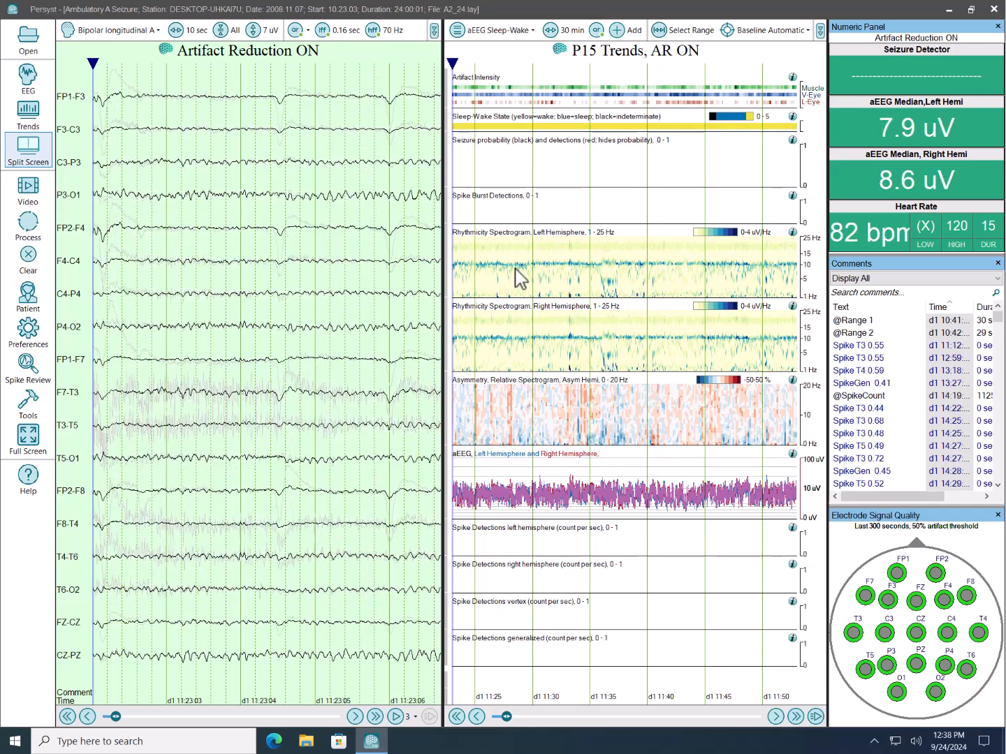
left_click(681, 272)
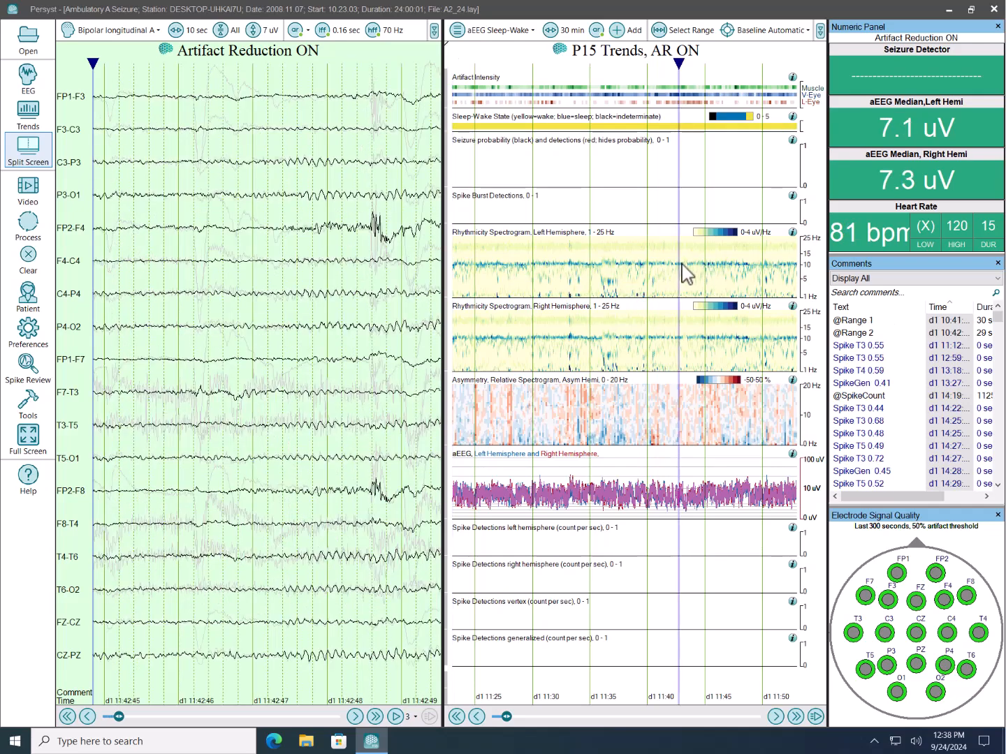
scroll(682, 266, "down", 4)
scroll(682, 280, "down", 2)
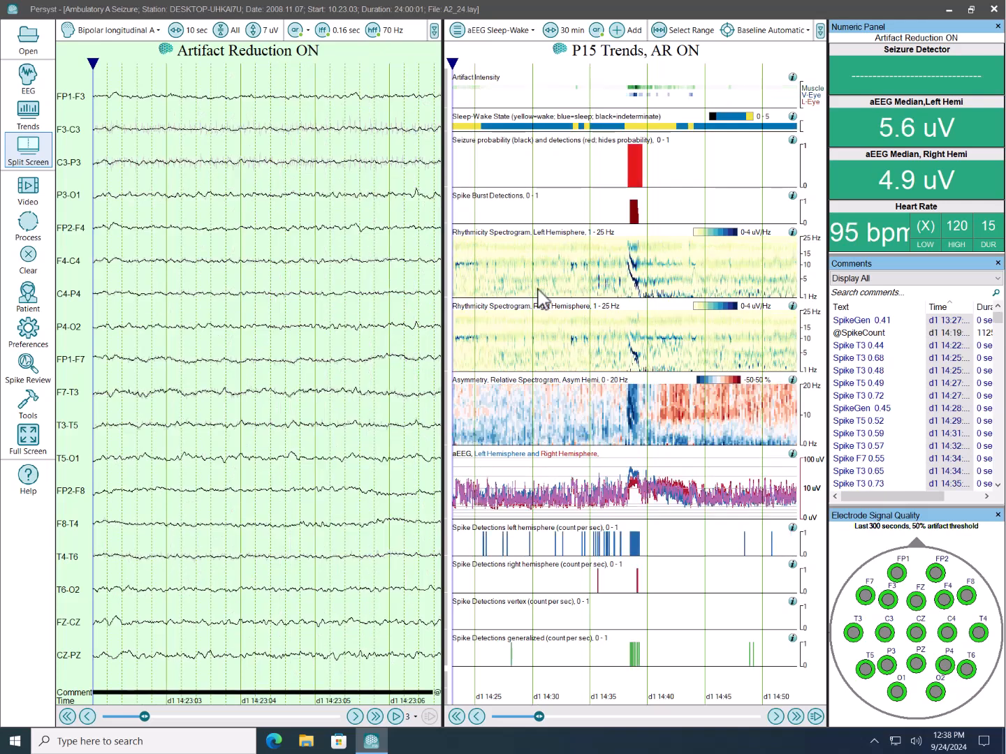
left_click_drag(541, 297, 613, 293)
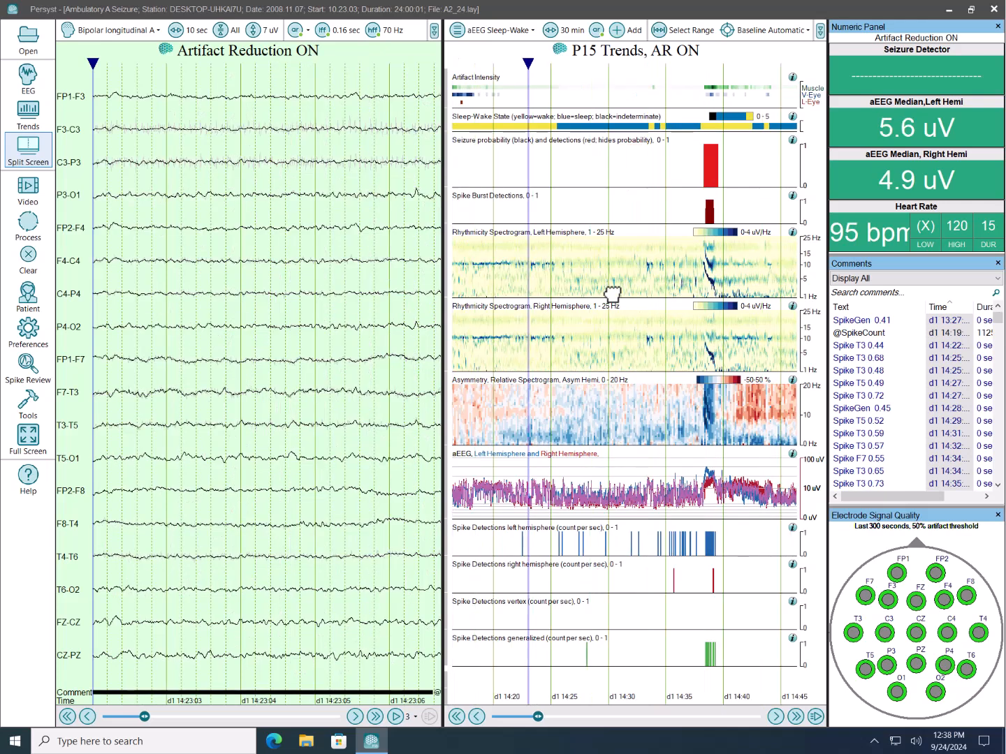
left_click(533, 129)
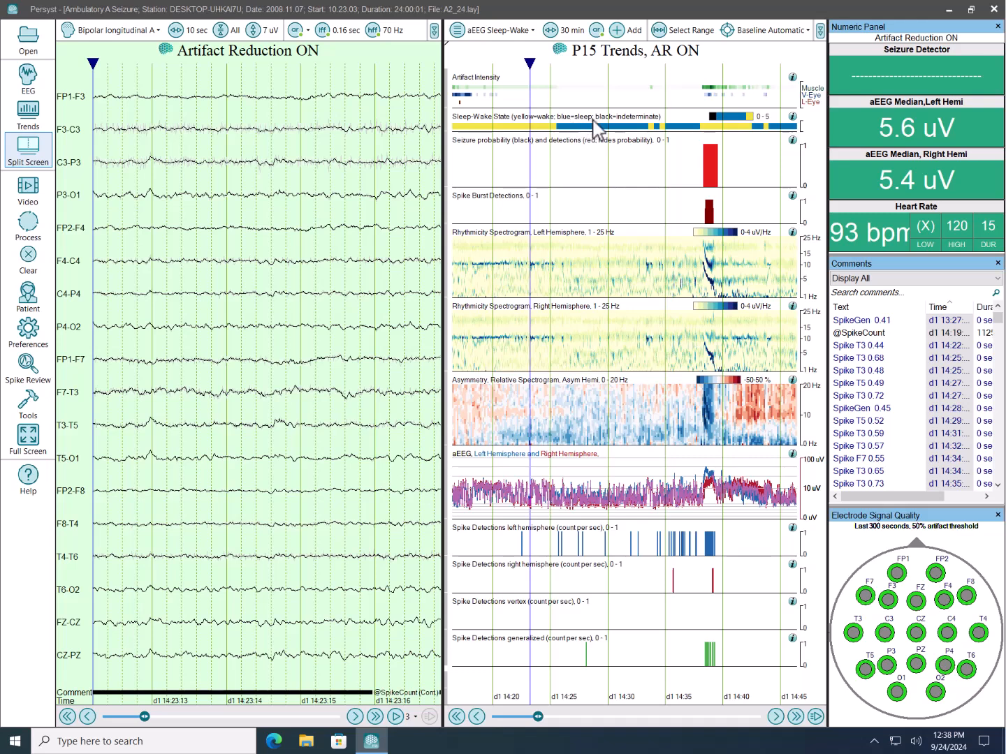
left_click(603, 128)
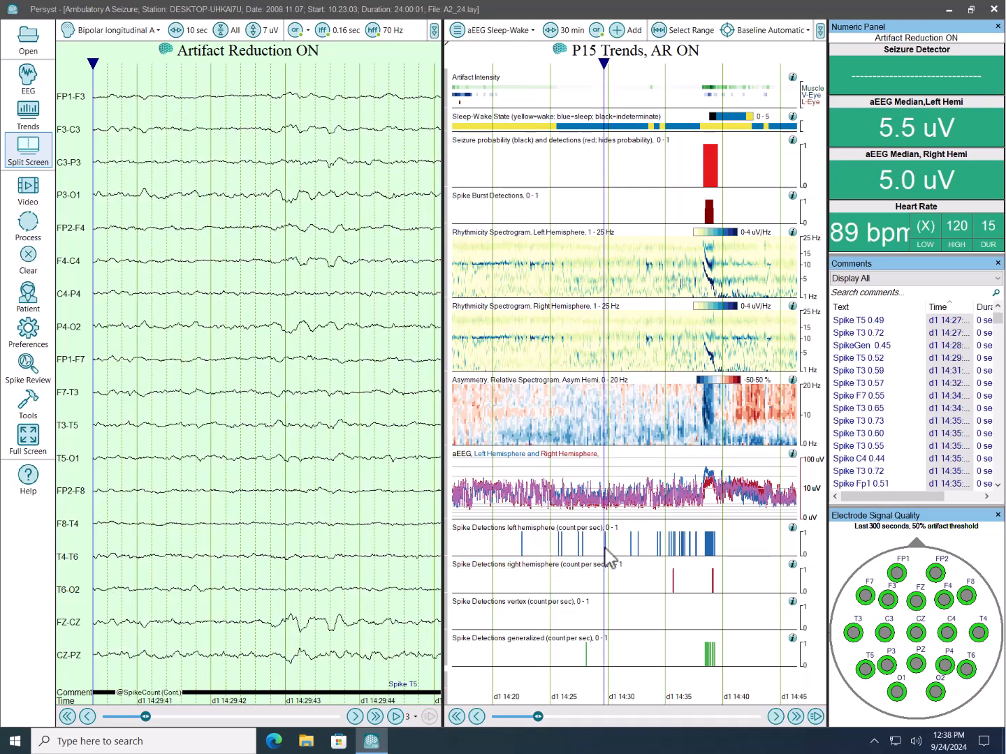
left_click(672, 546)
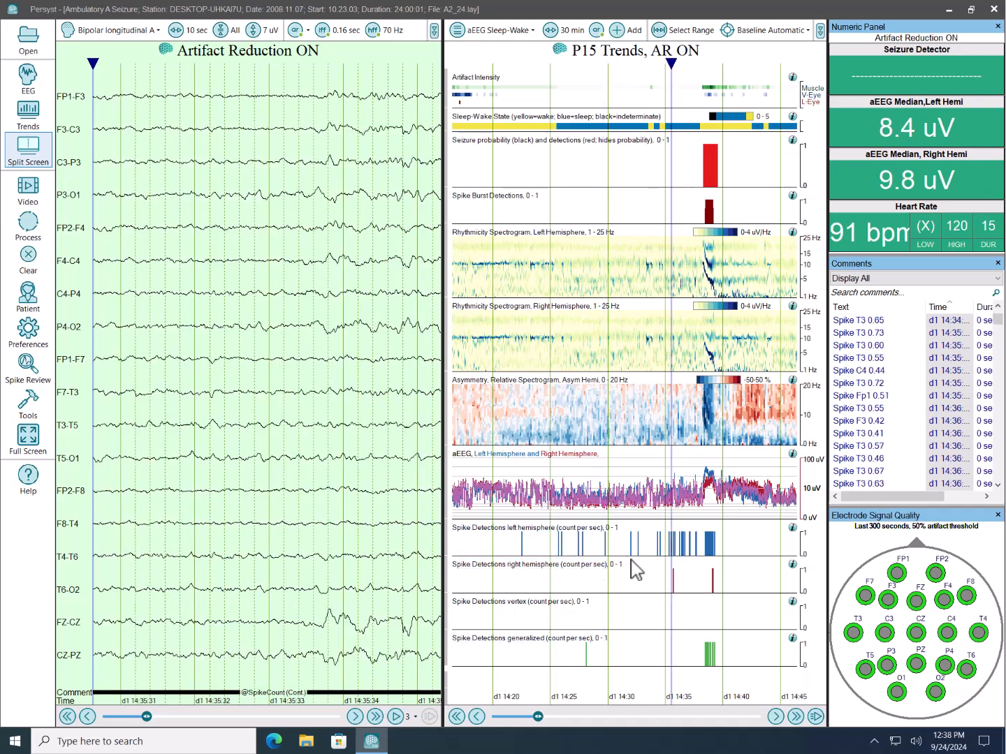
left_click(337, 452)
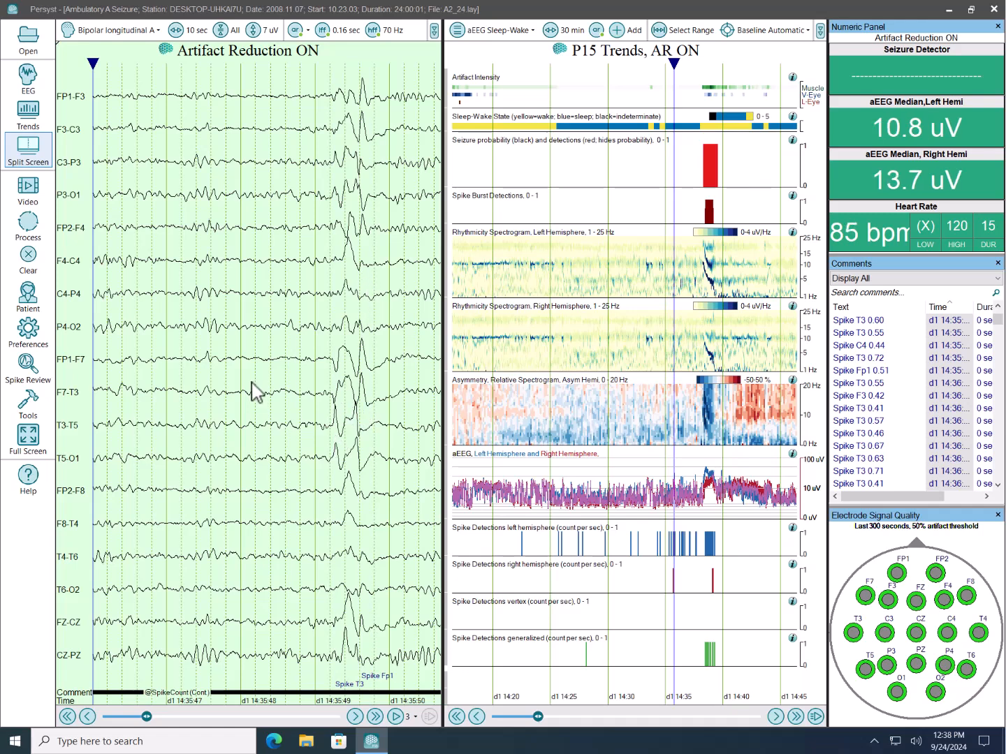
- Open Spike Review and display the individual spikes of the T3-Av12 group
left_click(29, 363)
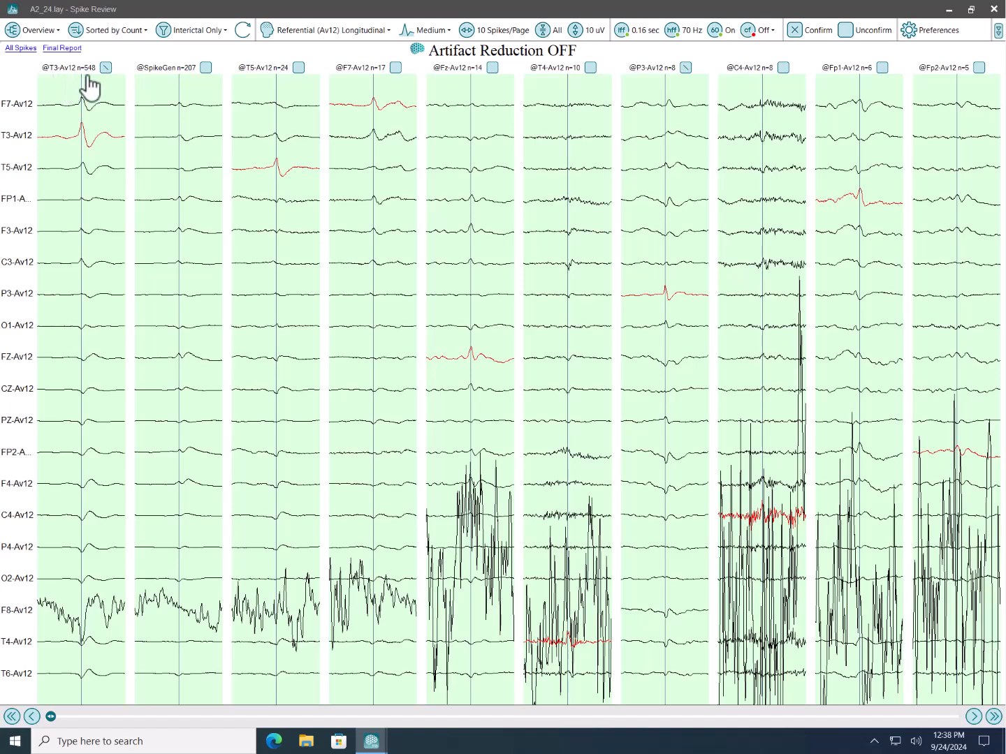
left_click(93, 169)
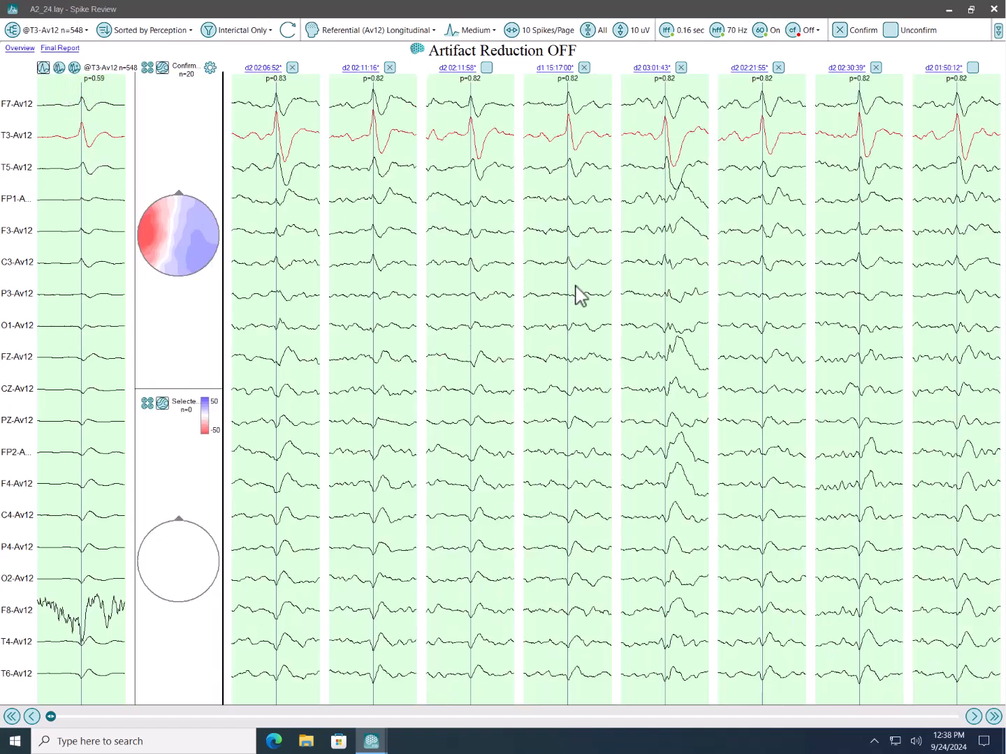
- Sort the T3-Av12 spikes by amplitude and return to sorting them by perception
left_click(166, 32)
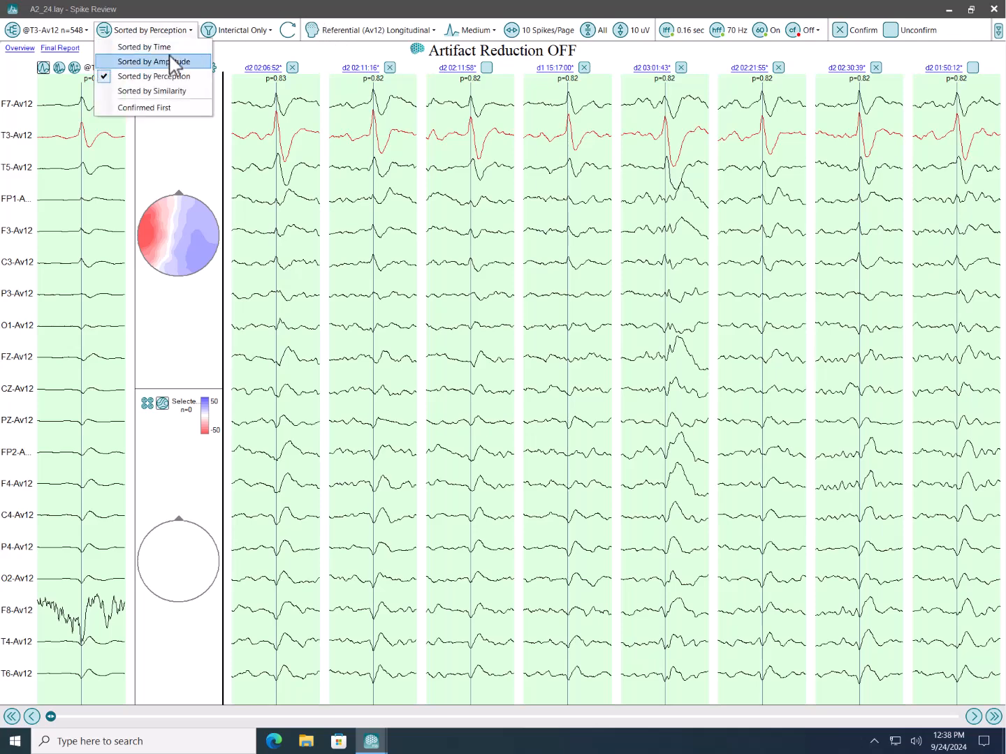
left_click(174, 62)
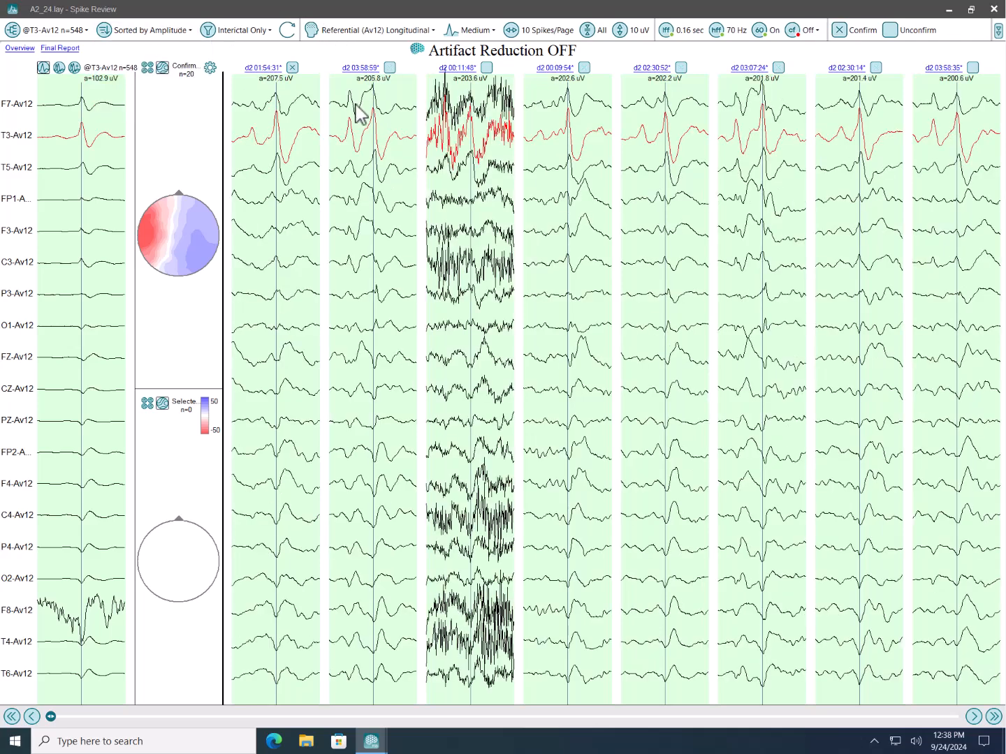
left_click(169, 76)
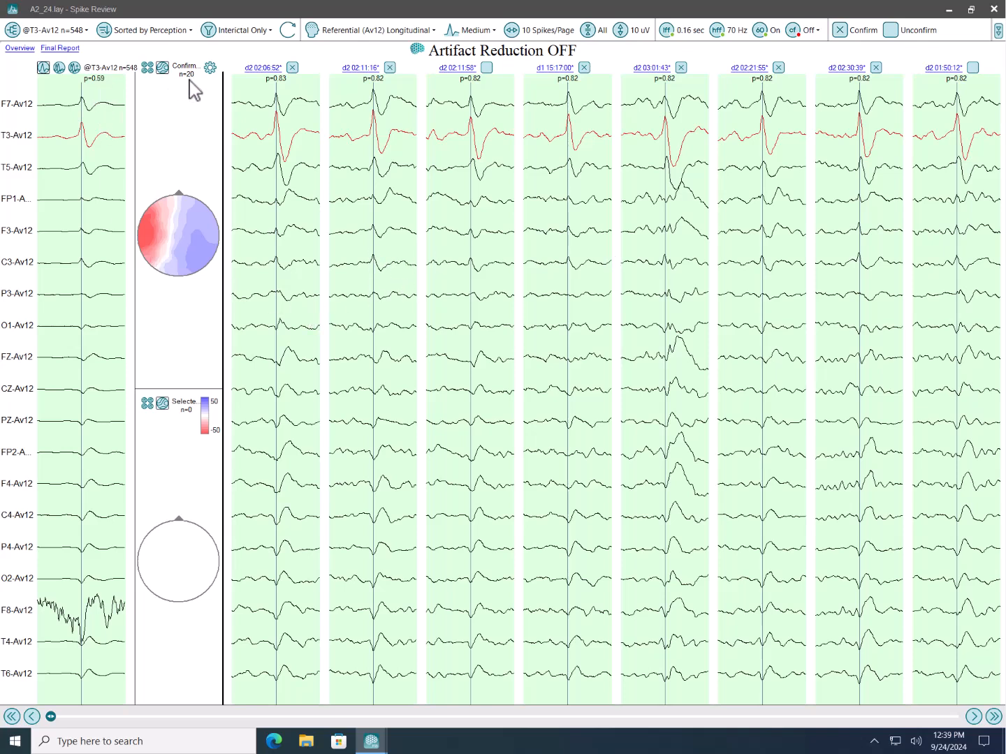
- Switch the T3-Av12 group waveform to the confirmed-spike average and overlay the d1 15:16:36 spike on it
left_click(60, 68)
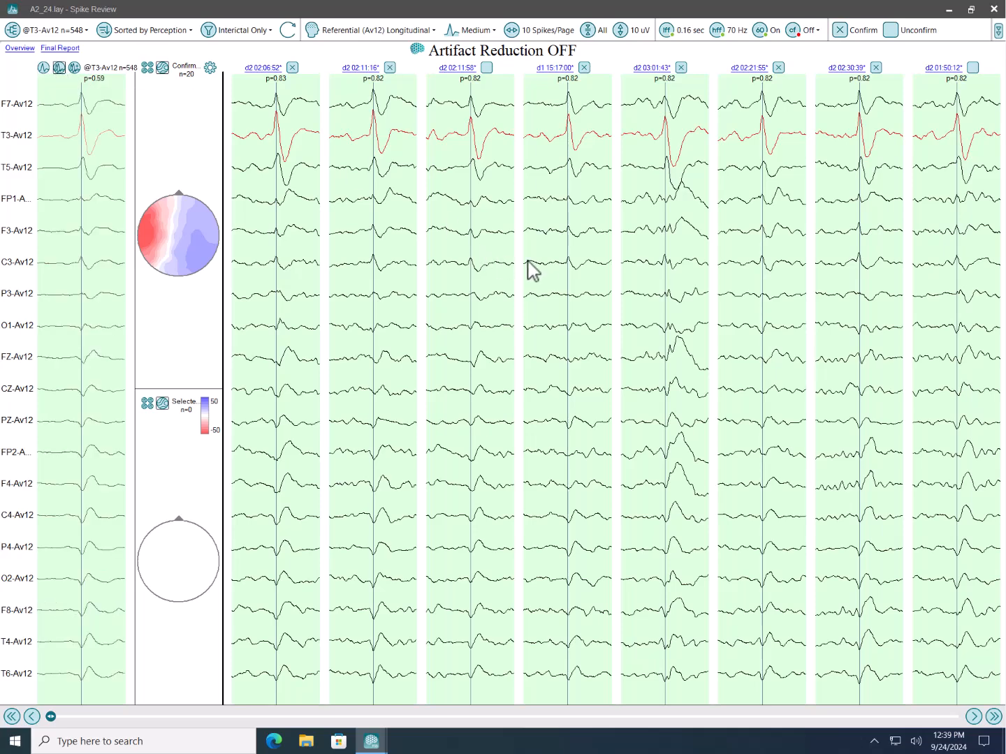
scroll(539, 269, "down", 1)
scroll(539, 269, "down", 2)
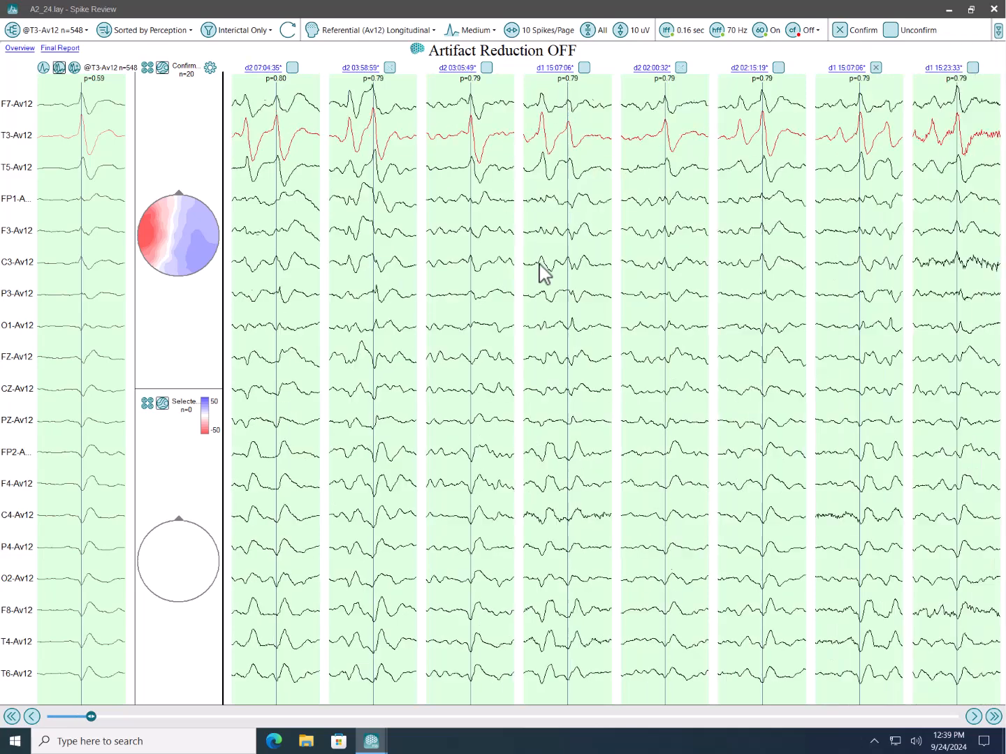
scroll(655, 275, "down", 1)
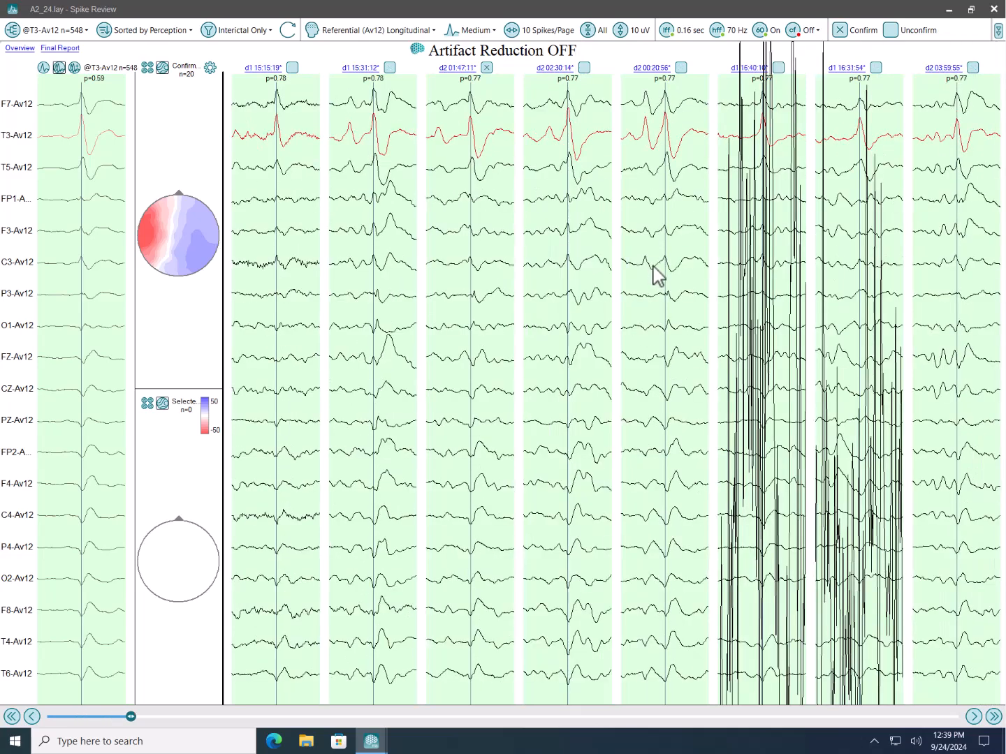
scroll(655, 274, "down", 1)
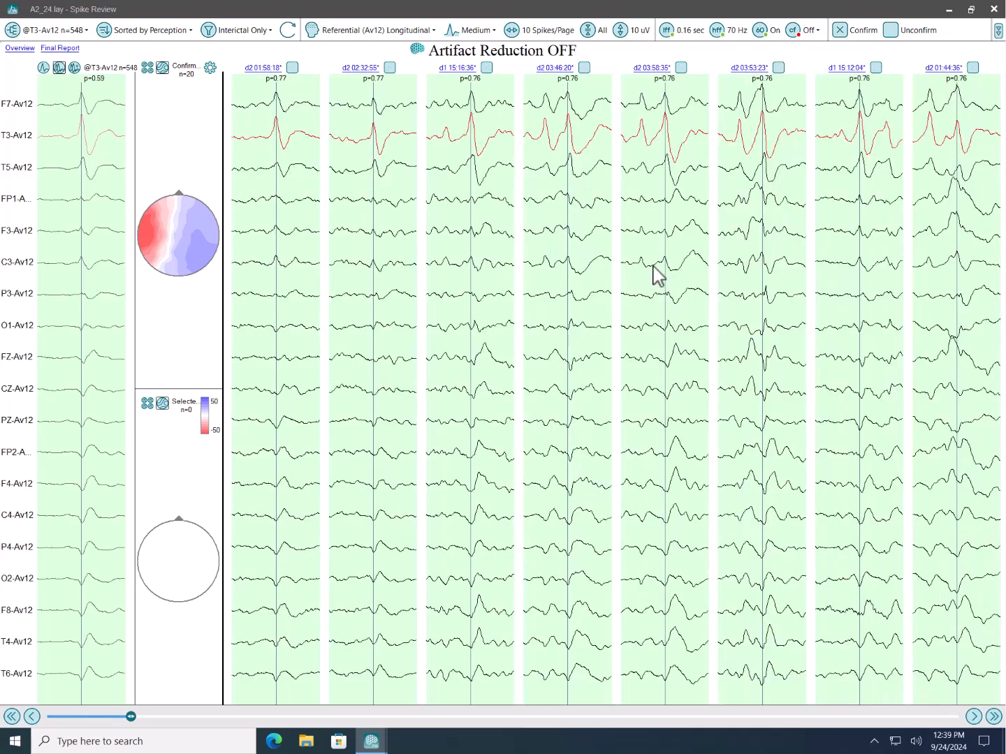
left_click(477, 199)
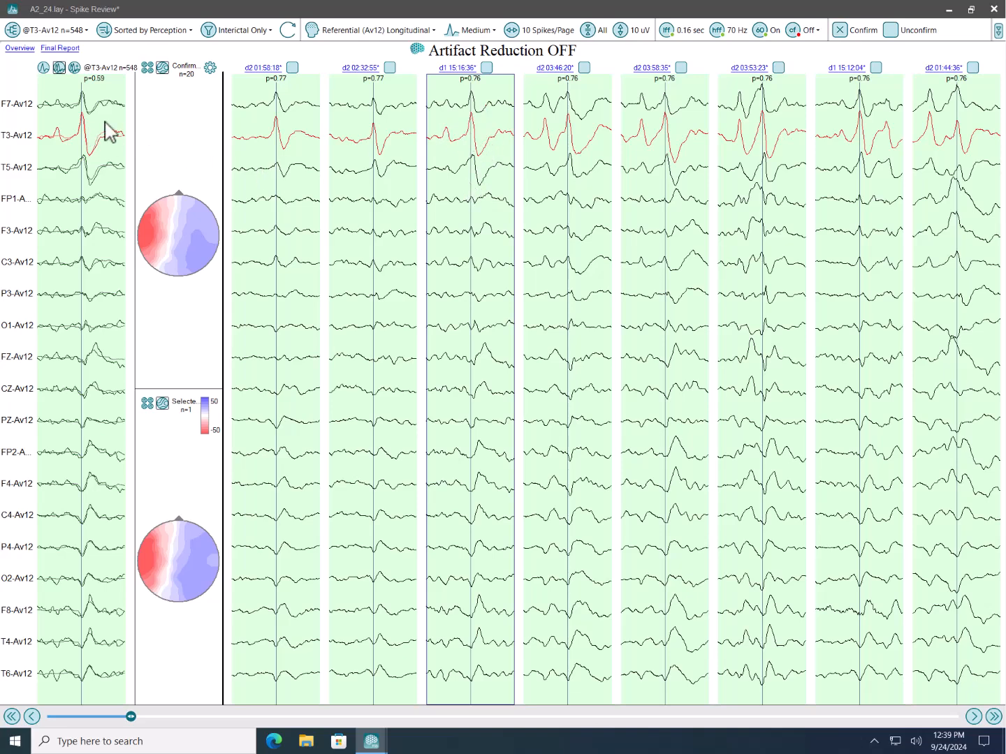
- Confirm the d1 15:16:36 spike and superimpose all confirmed spikes in the T3-Av12 group waveform
left_click(487, 68)
left_click(74, 67)
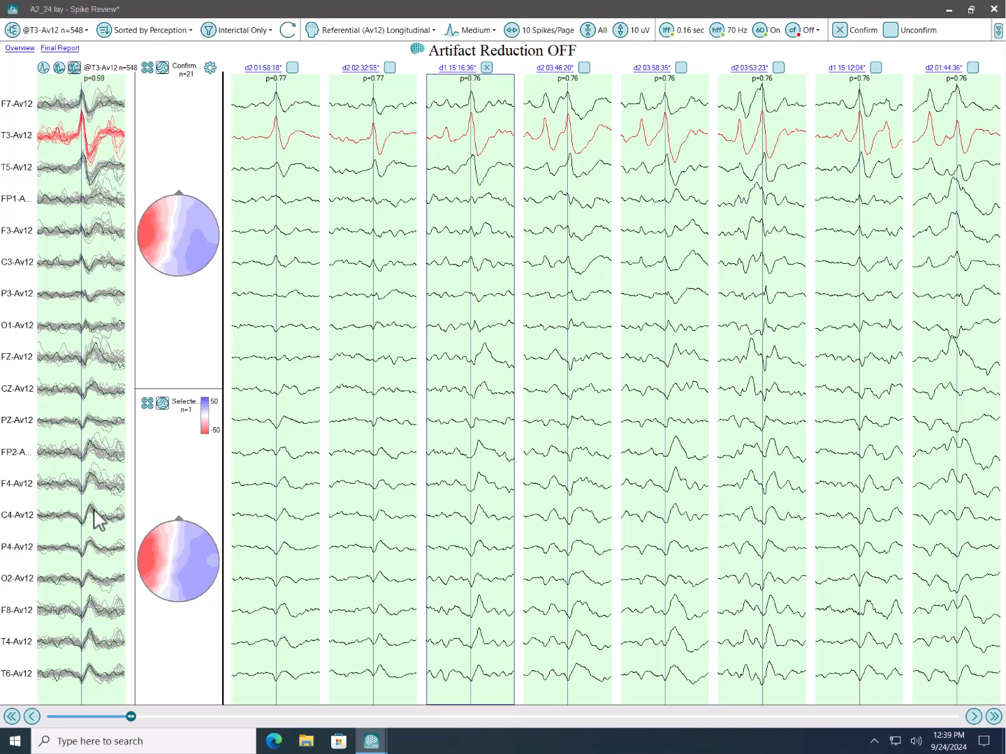
- Show the confirmed and selected spike averages as map series from -40 to 40 msec and widen the map area
left_click(146, 67)
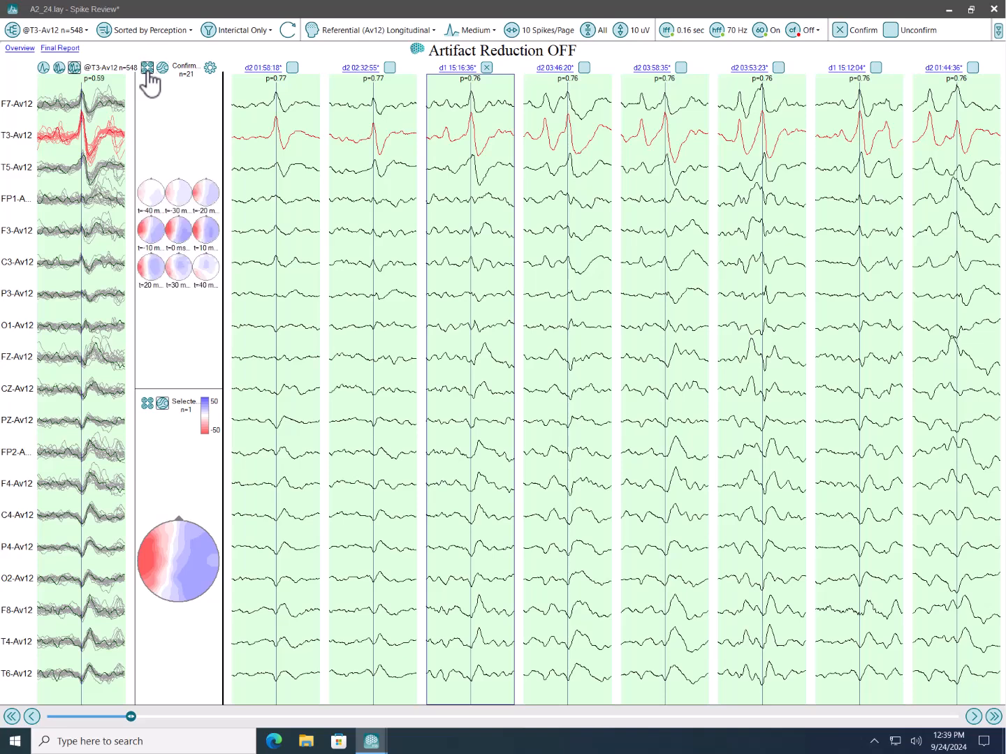
left_click(147, 404)
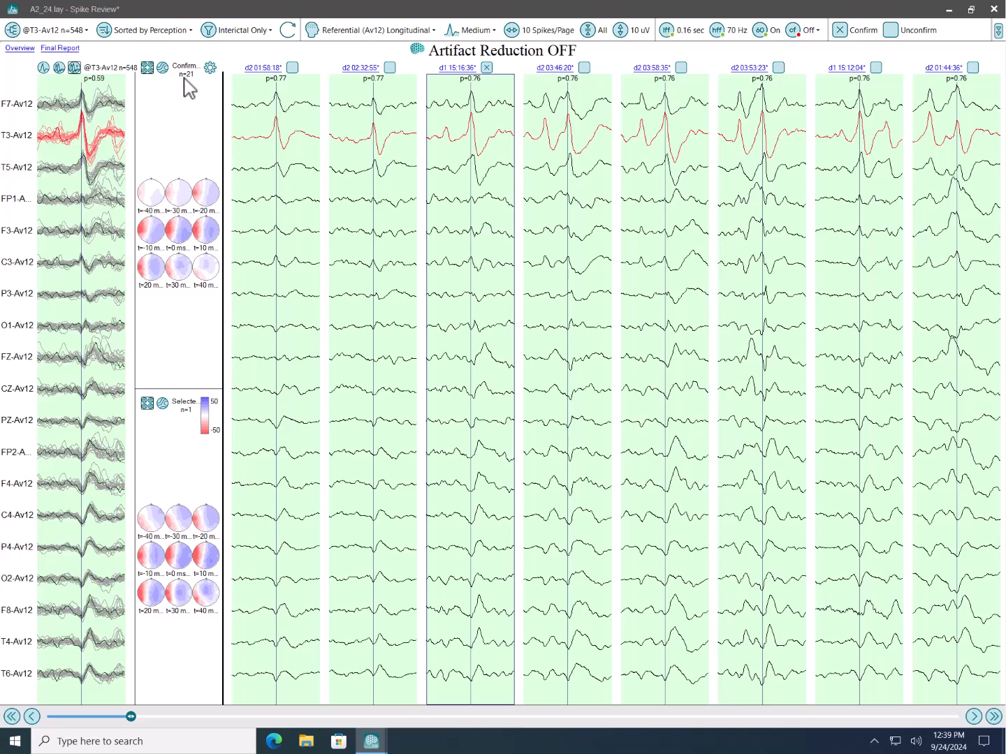
left_click_drag(224, 141, 377, 195)
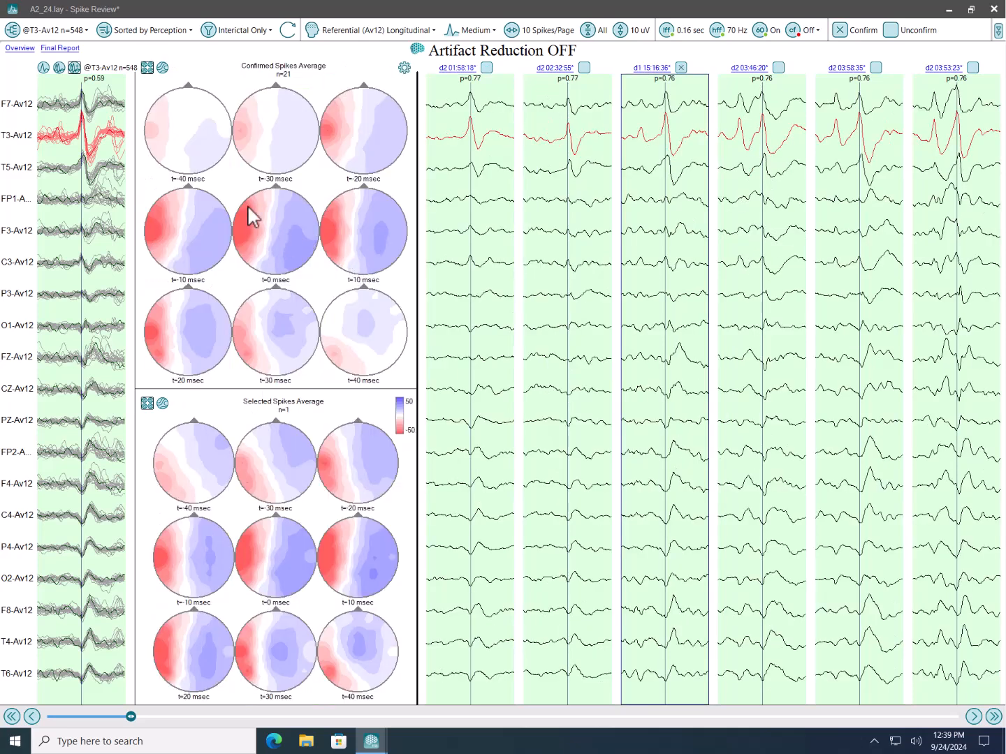
- View the confirmed spikes average as a single large voltage map and return it to the time series of maps
left_click(163, 67)
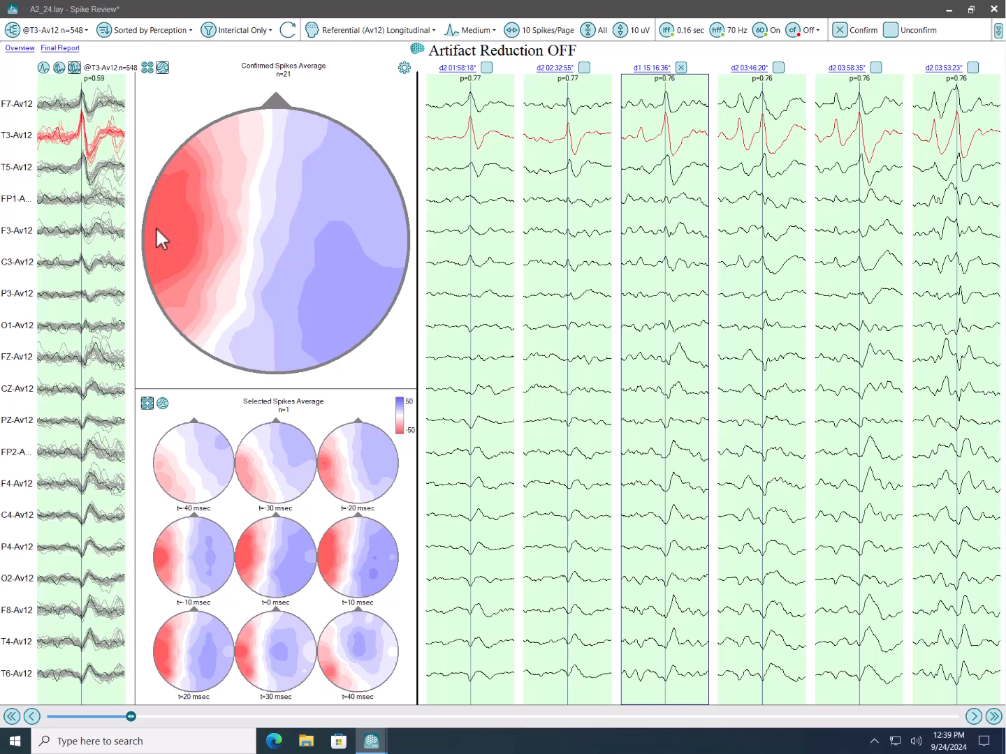
left_click(148, 67)
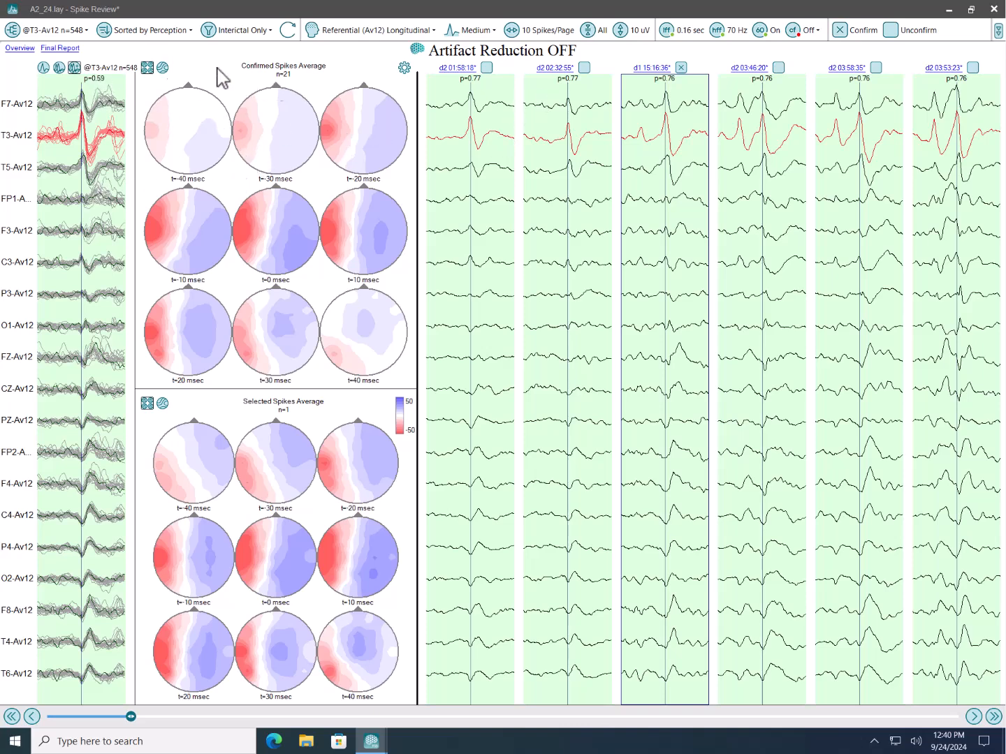
- Open the Spike Review Final Report and mark its groups as VPlot comments
left_click(59, 48)
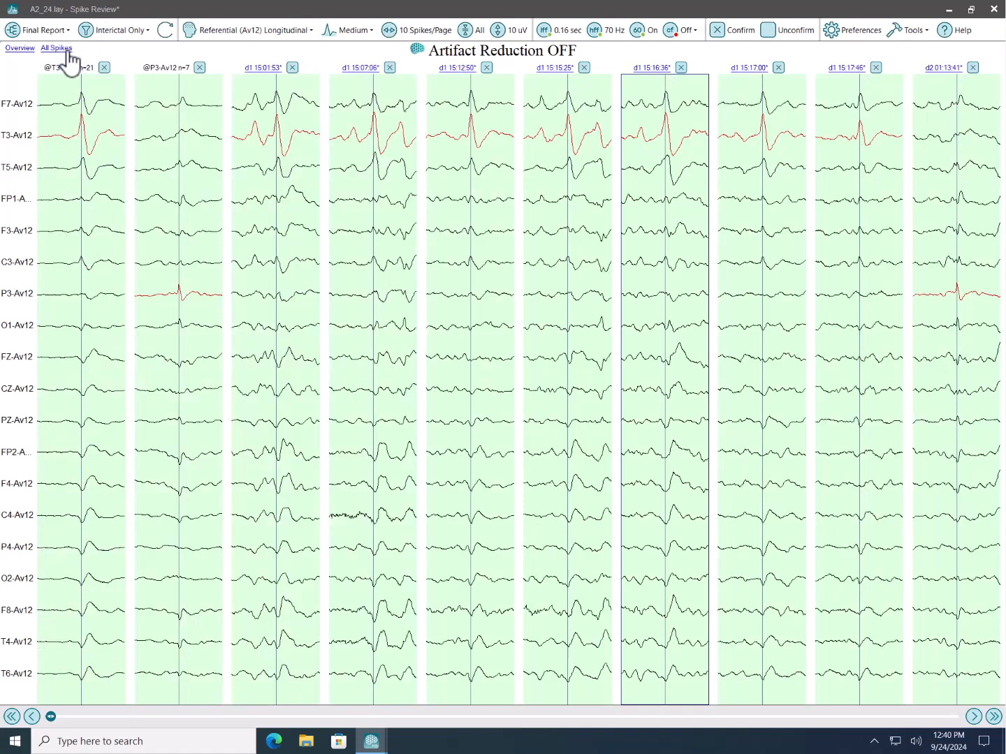
left_click(911, 31)
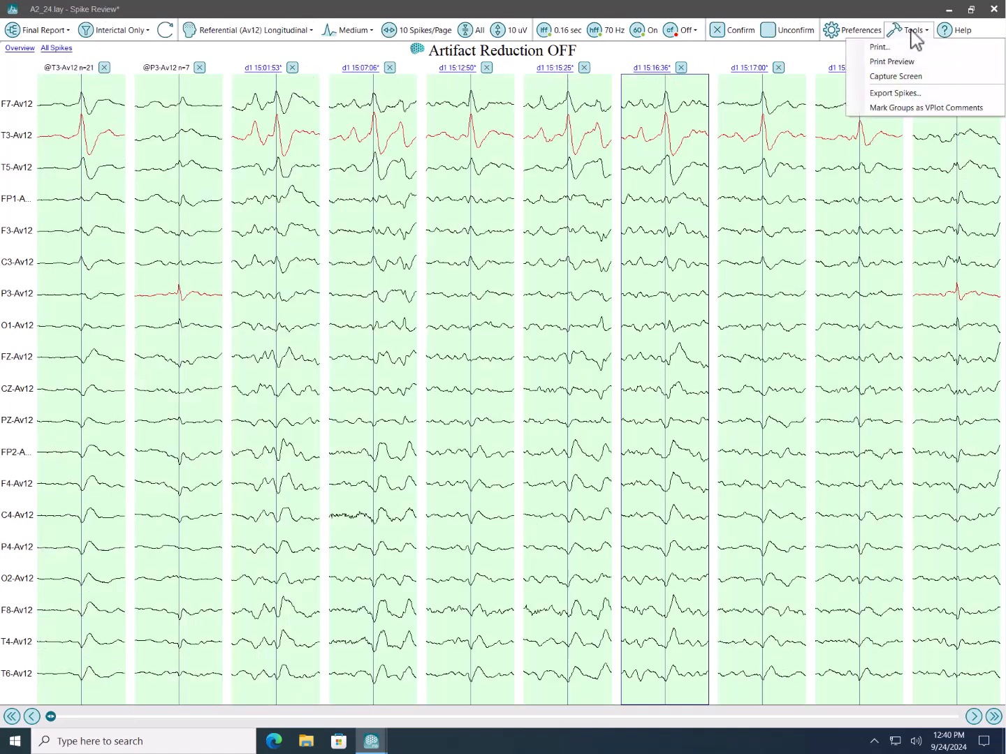
left_click(917, 116)
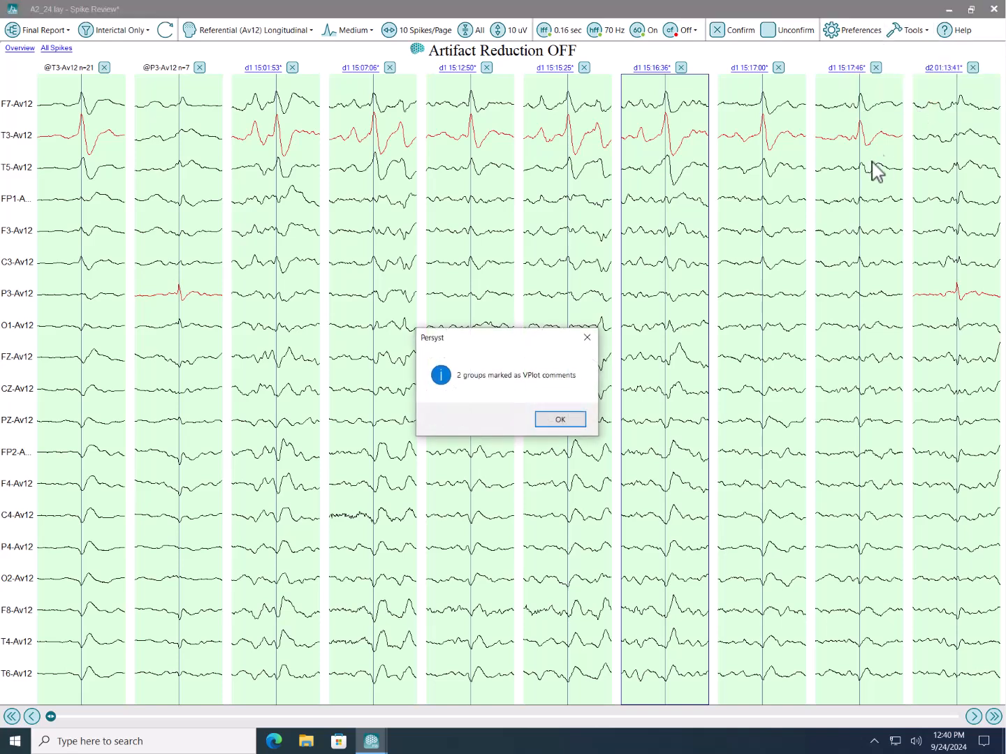
left_click(560, 419)
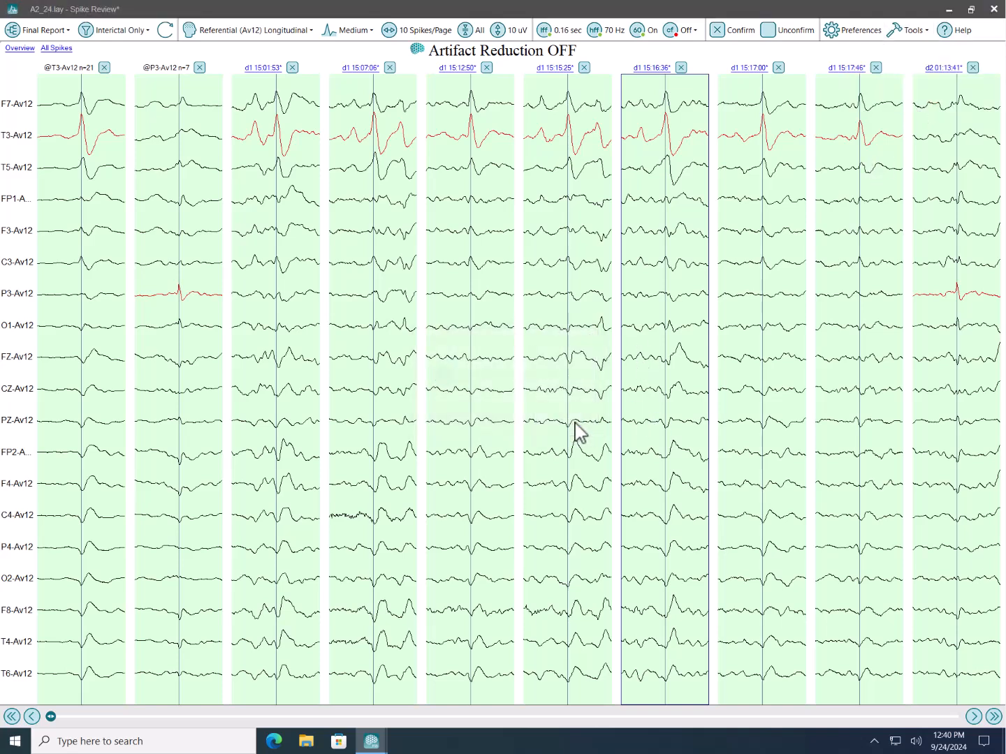
- Close Spike Review and sort the EEG comments list by text to bring up the VPlot comments
left_click(997, 13)
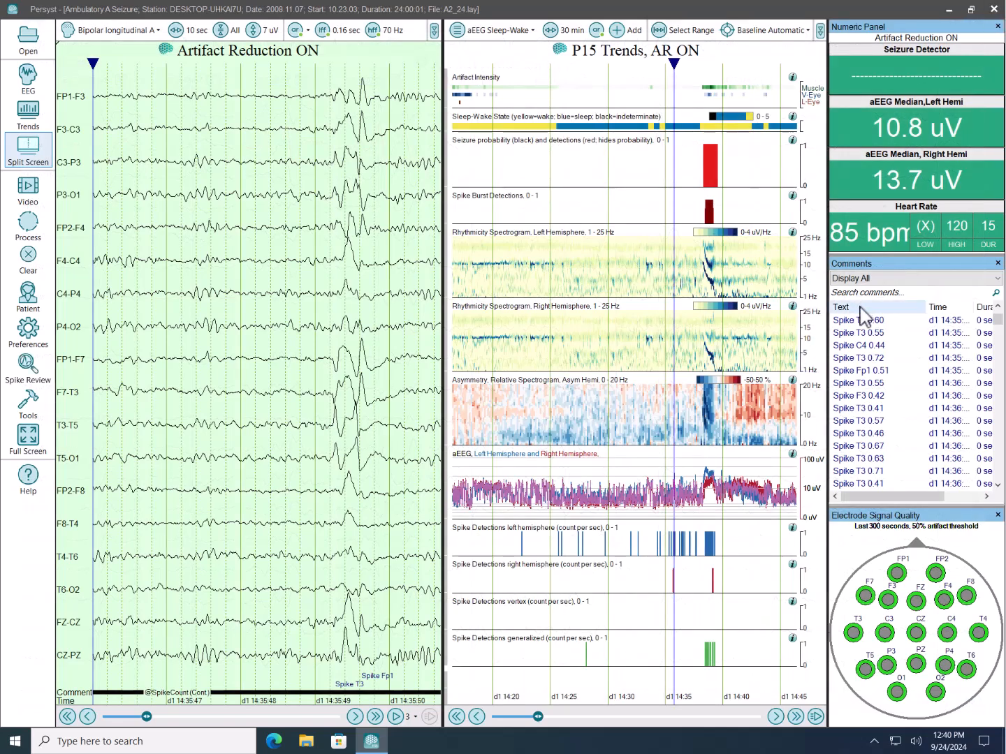
left_click(863, 314)
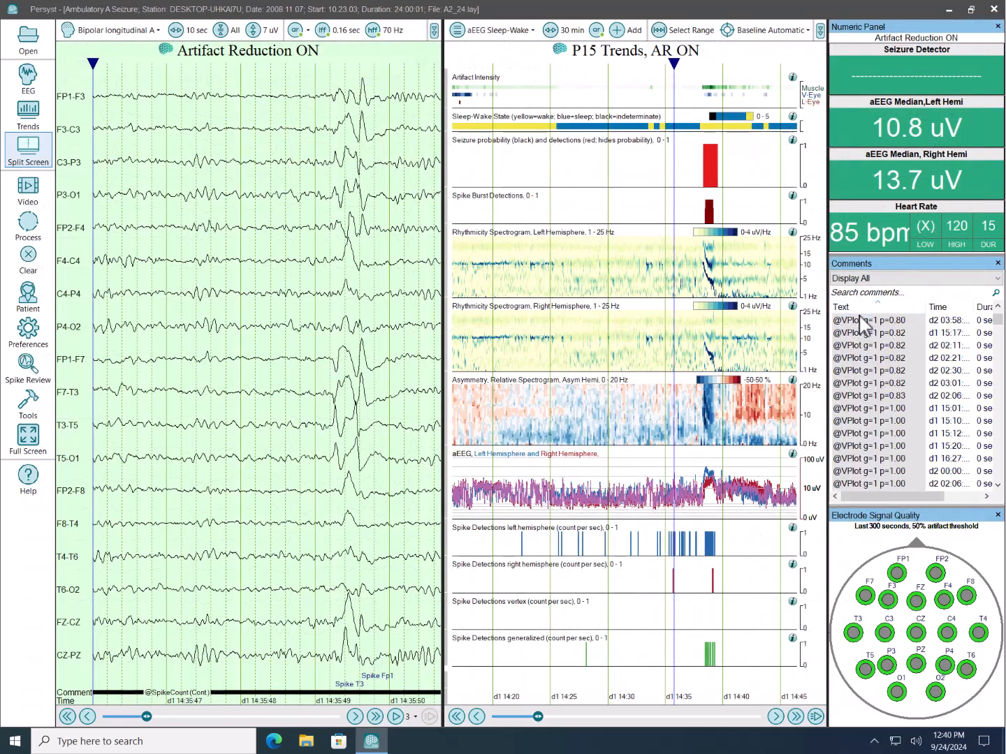
- Go through the VPlot g=1 p=0.82 comments one after another to view each spike in the EEG
left_click(864, 332)
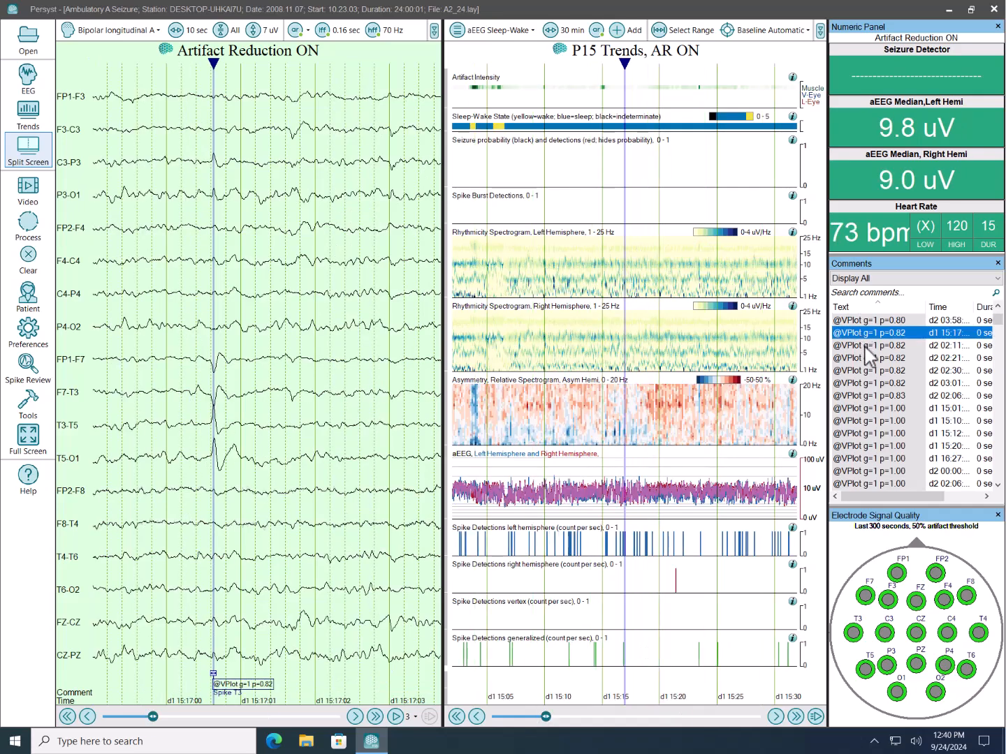
left_click(868, 346)
left_click(868, 358)
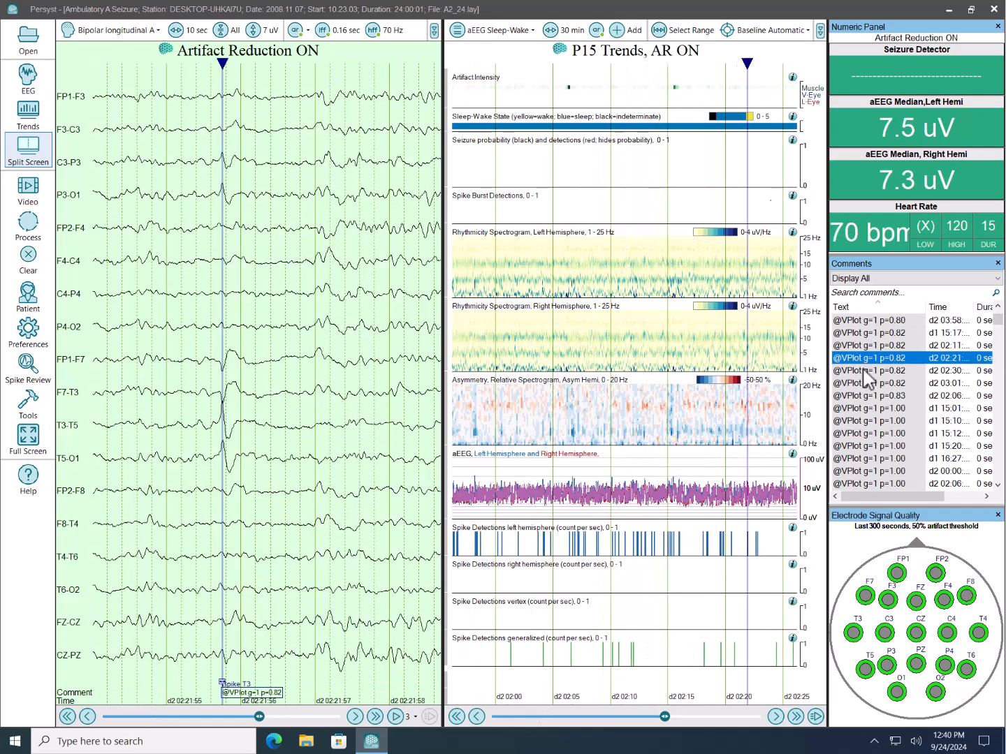
left_click(867, 371)
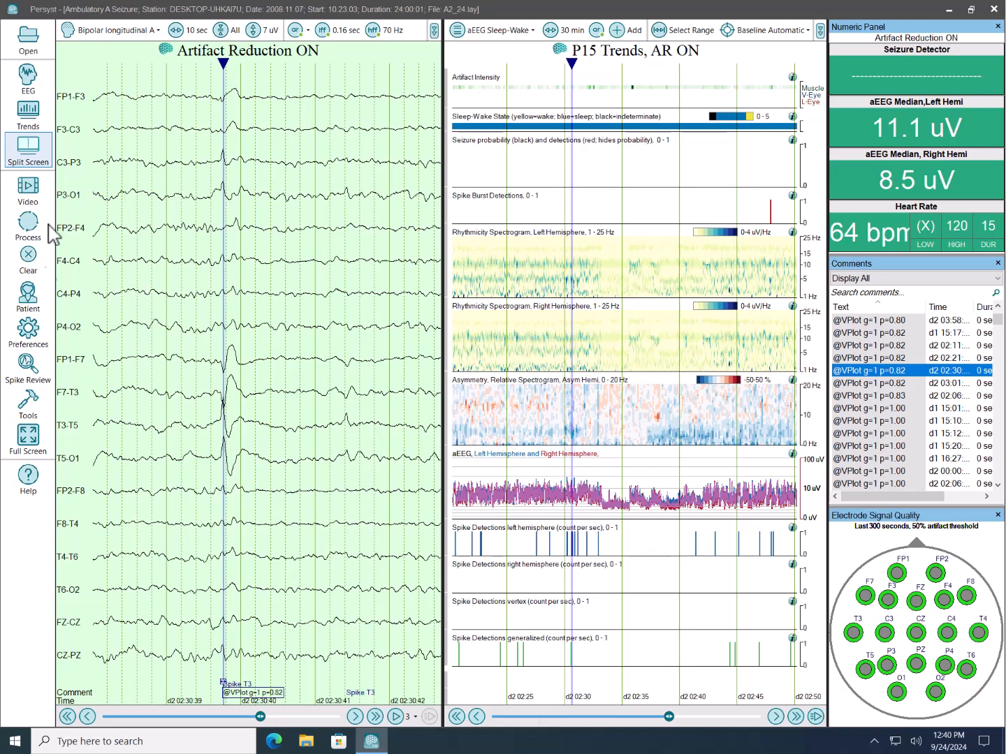
- Open the recording in InsightII and place the time cursor on the T3 spike near d2 02:30:39
left_click(29, 404)
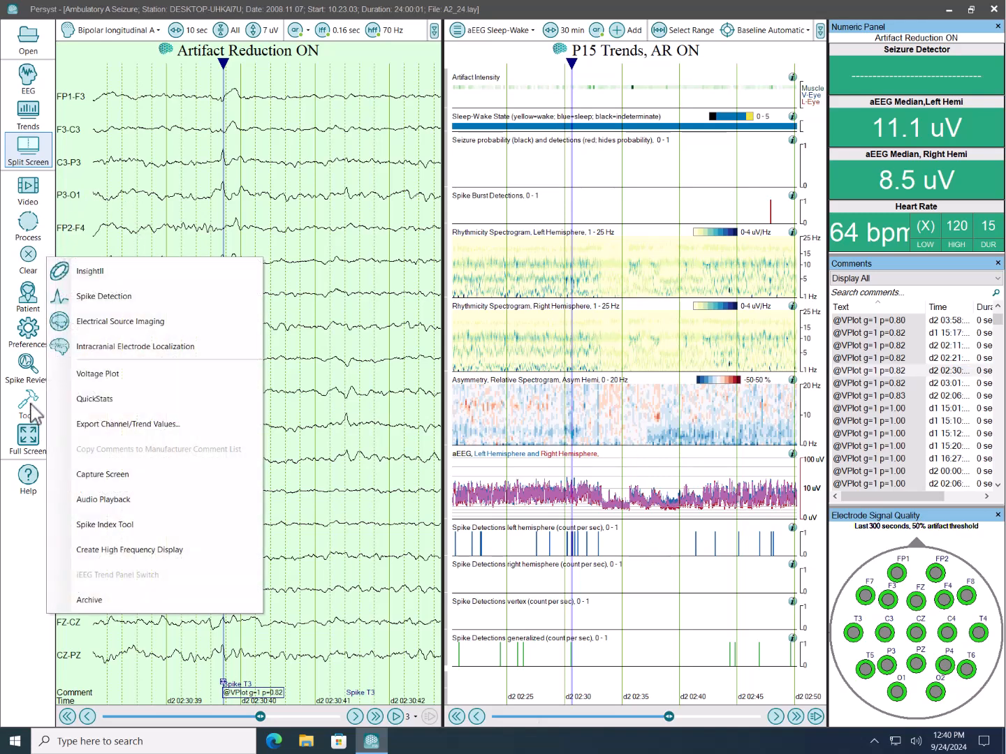
left_click(100, 275)
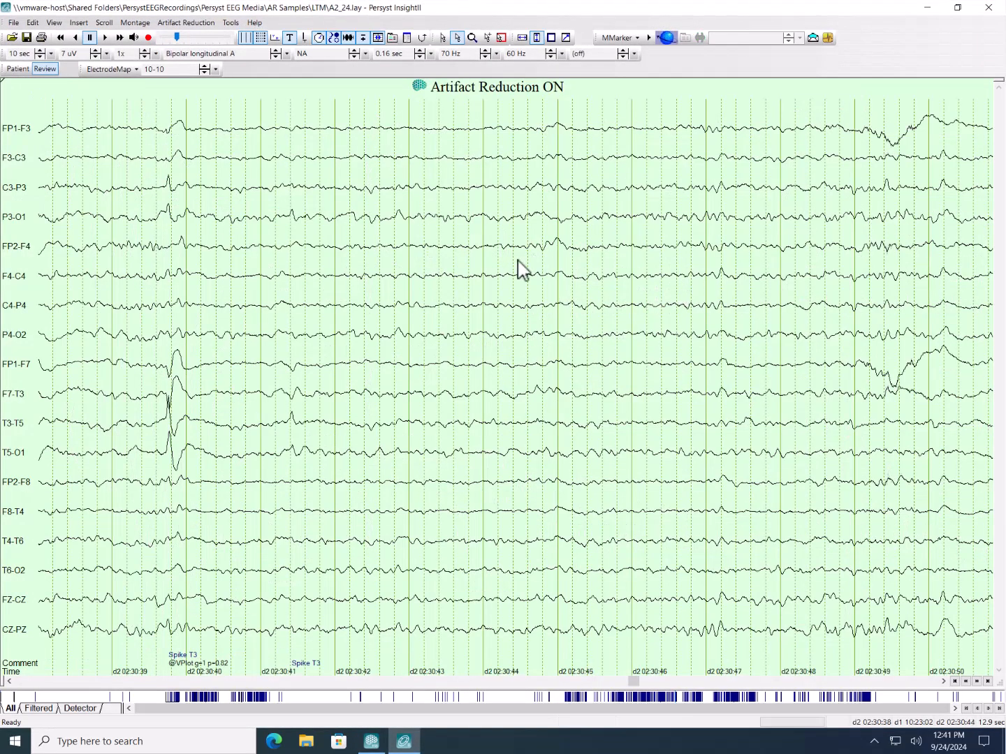
left_click(172, 426)
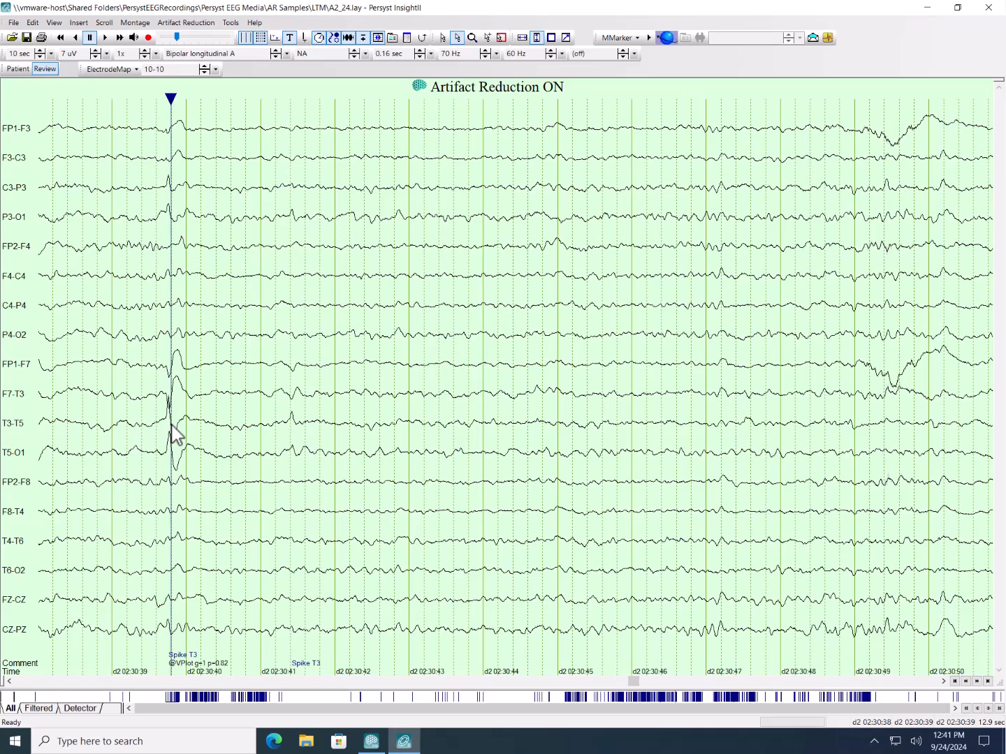
- Bring up the main Persyst window, minimize it, and page through the EEG in InsightII
left_click(371, 742)
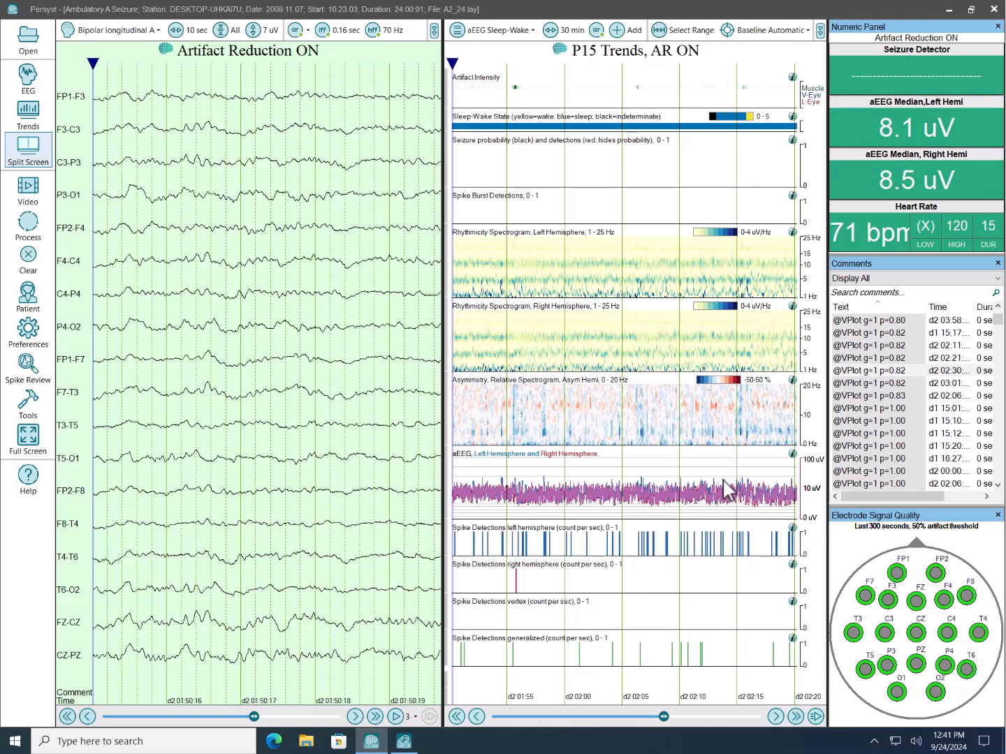
left_click(952, 8)
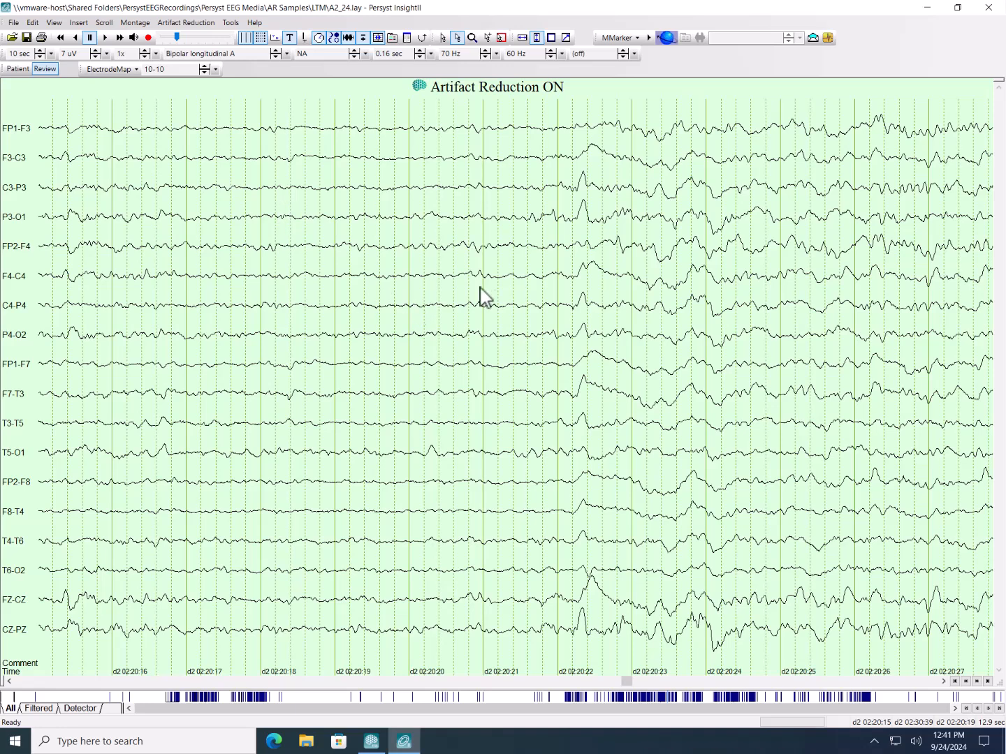
key("Page_Down")
key("Page_Up")
key("Page_Down")
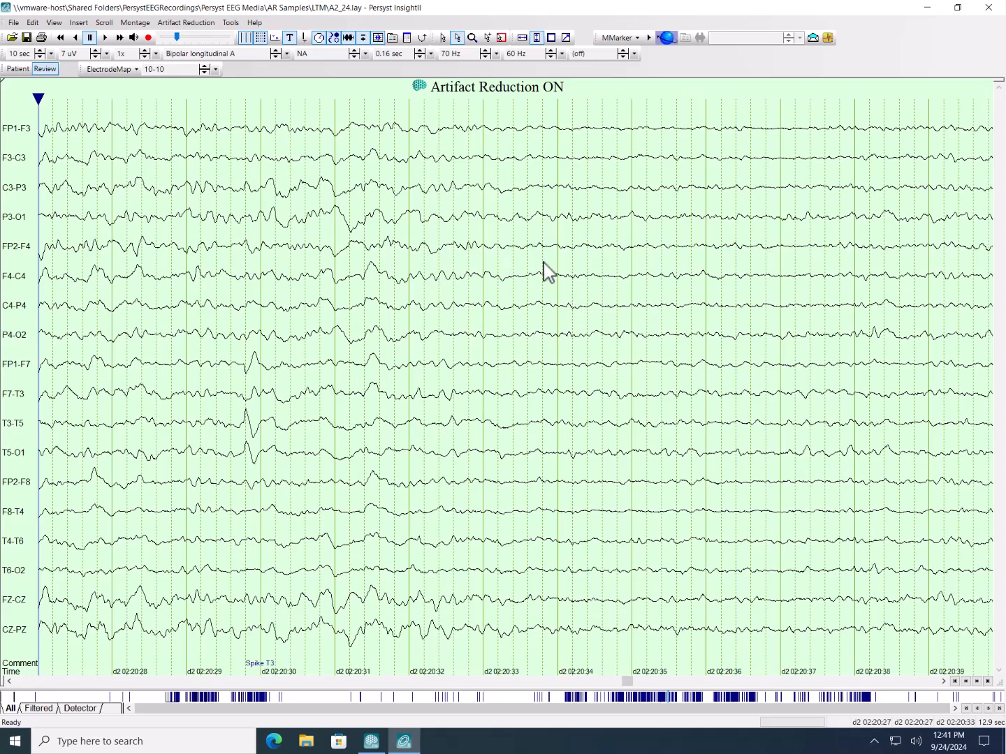
- Show the comments list as a narrow column beside the EEG and sort it by text to reach the VPlot comments
left_click(408, 38)
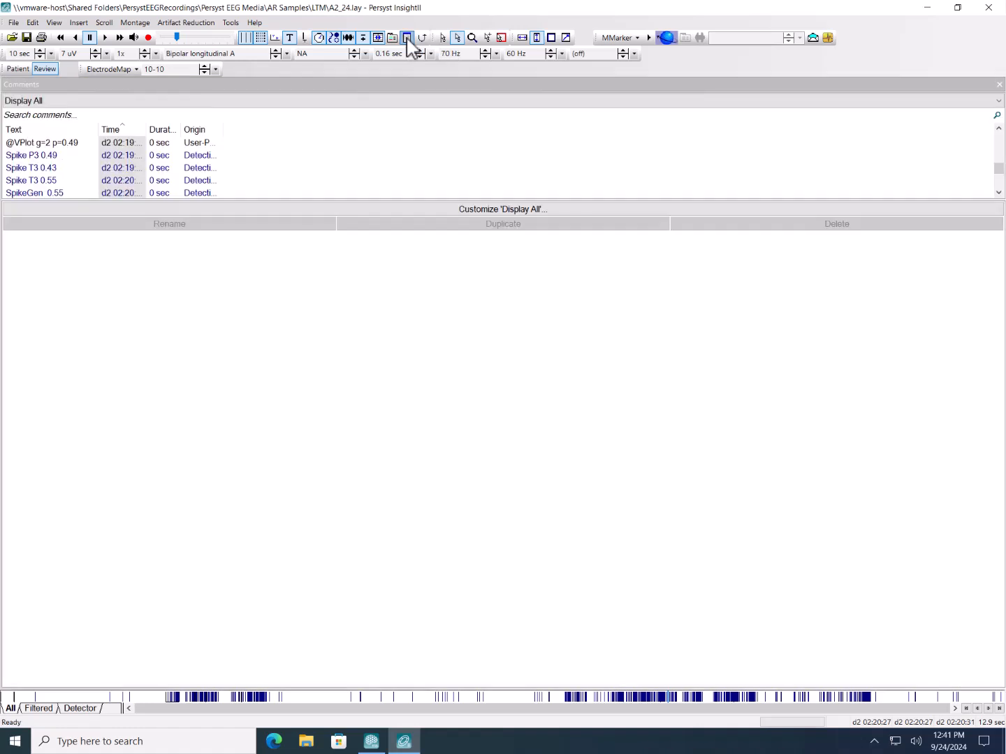
left_click_drag(7, 217, 809, 248)
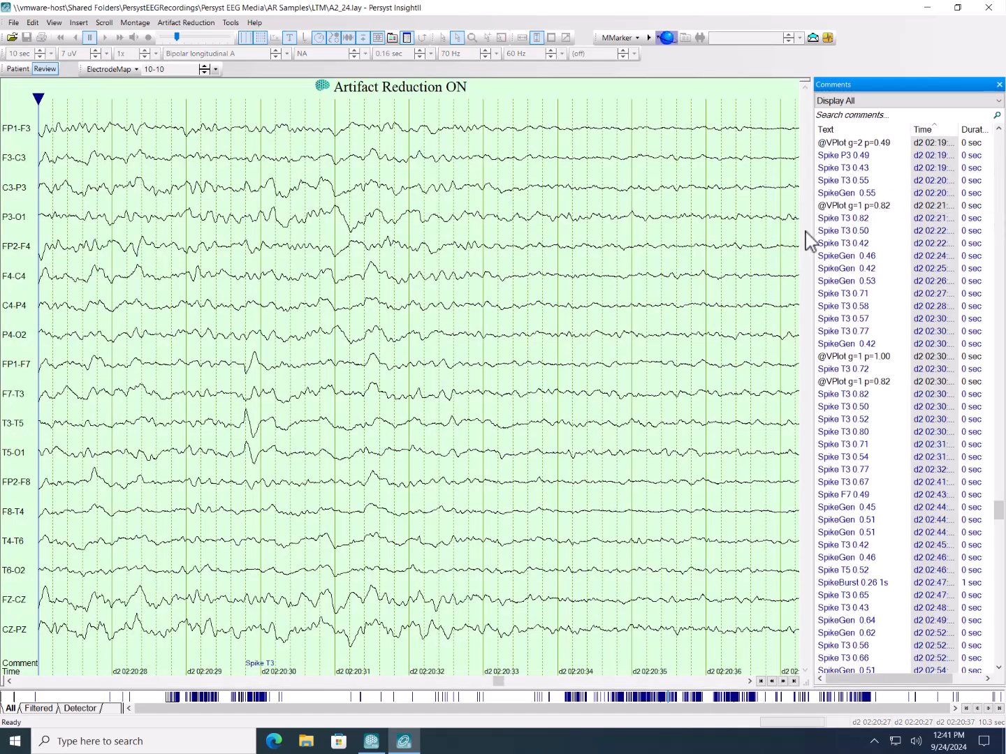
left_click_drag(812, 230, 863, 231)
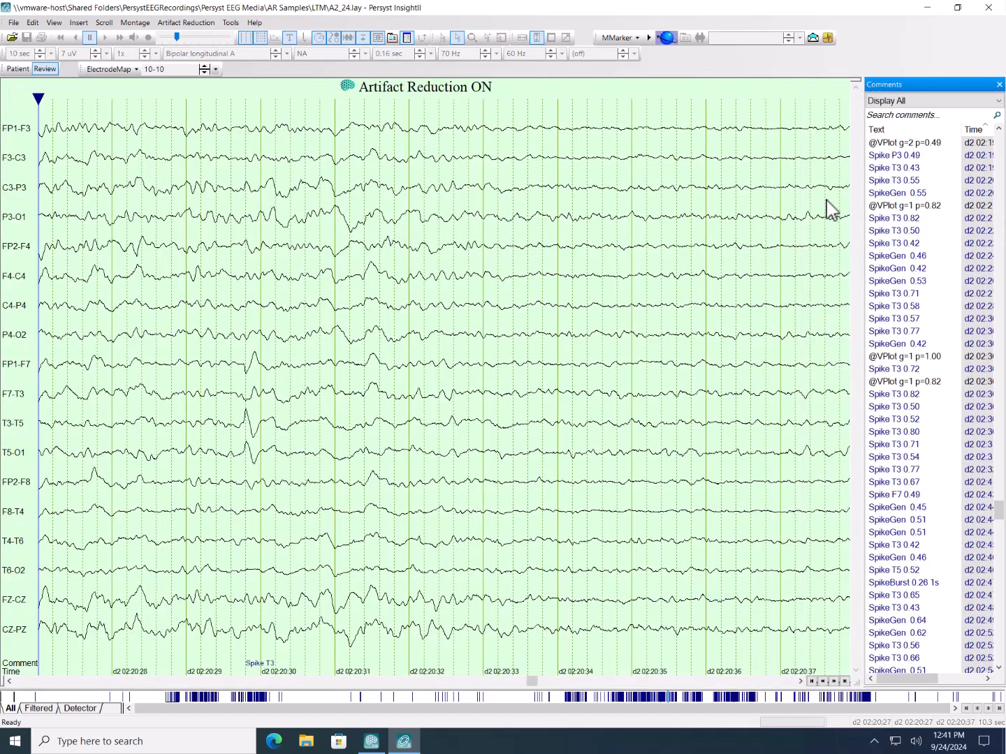
left_click(895, 132)
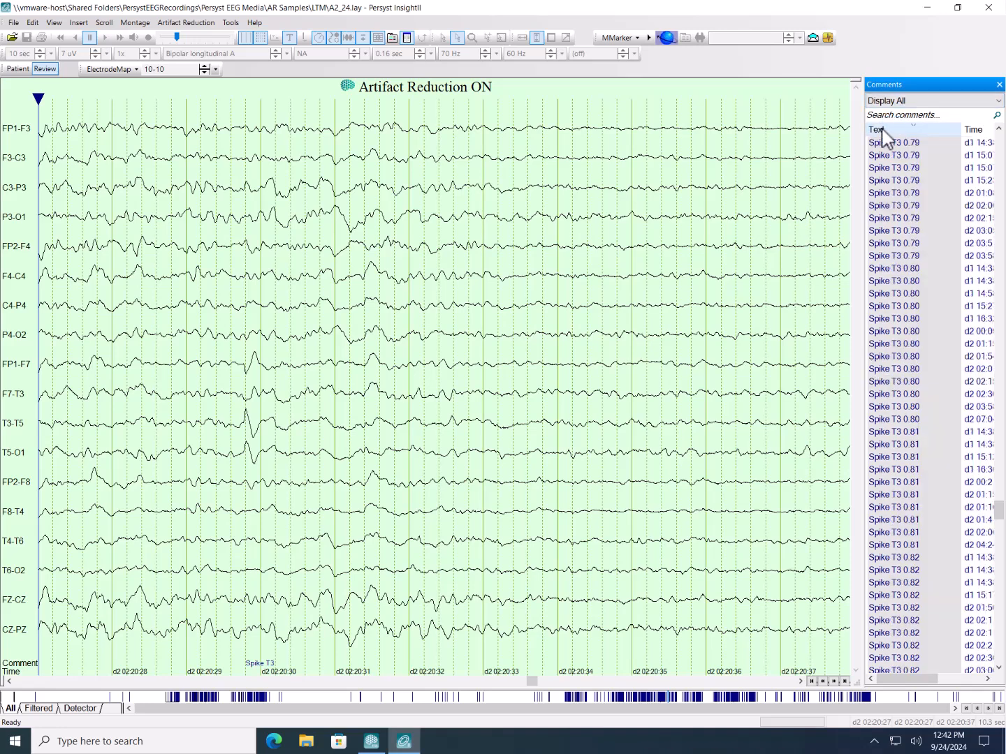
left_click_drag(999, 509, 1000, 148)
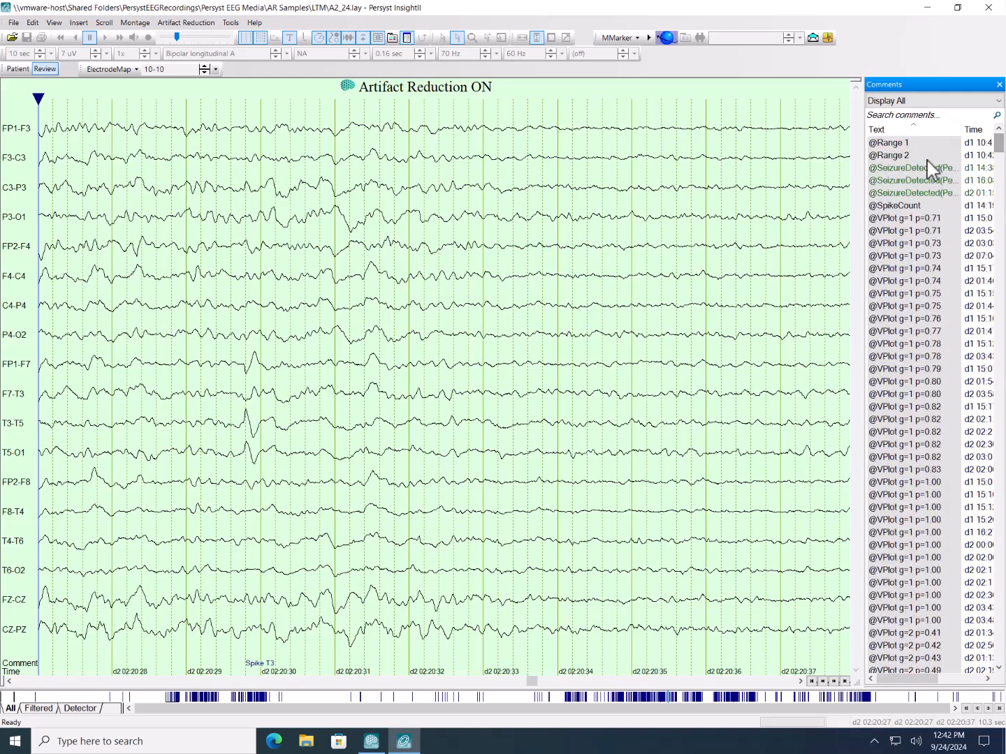
- Step through the VPlot g=1 comments from p=0.71 to p=0.75 and back to the first one
left_click(915, 219)
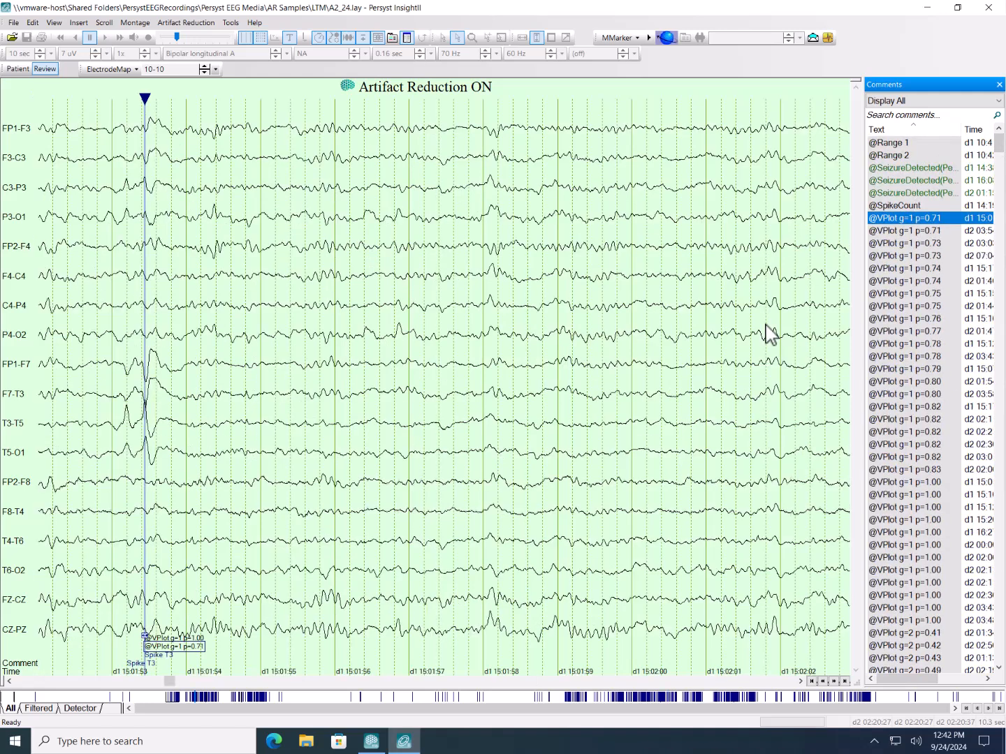
key("Down")
key("Down")
key("Down")
key("Down")
key("Down")
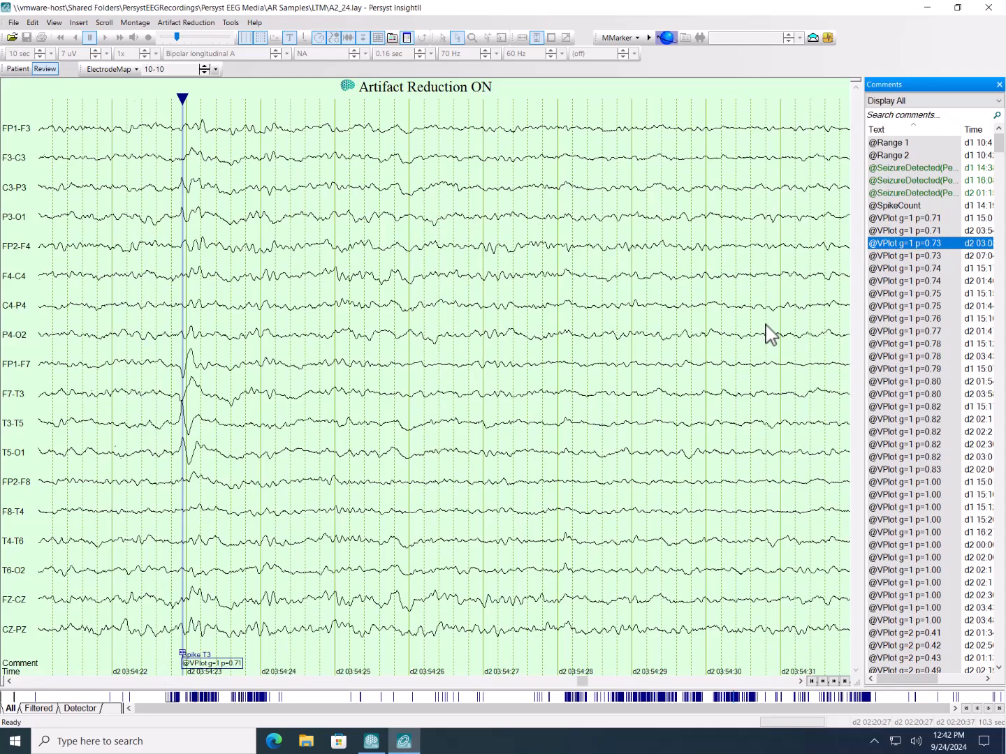
key("Down")
key("Down")
key("Down")
key("Down")
key("Down")
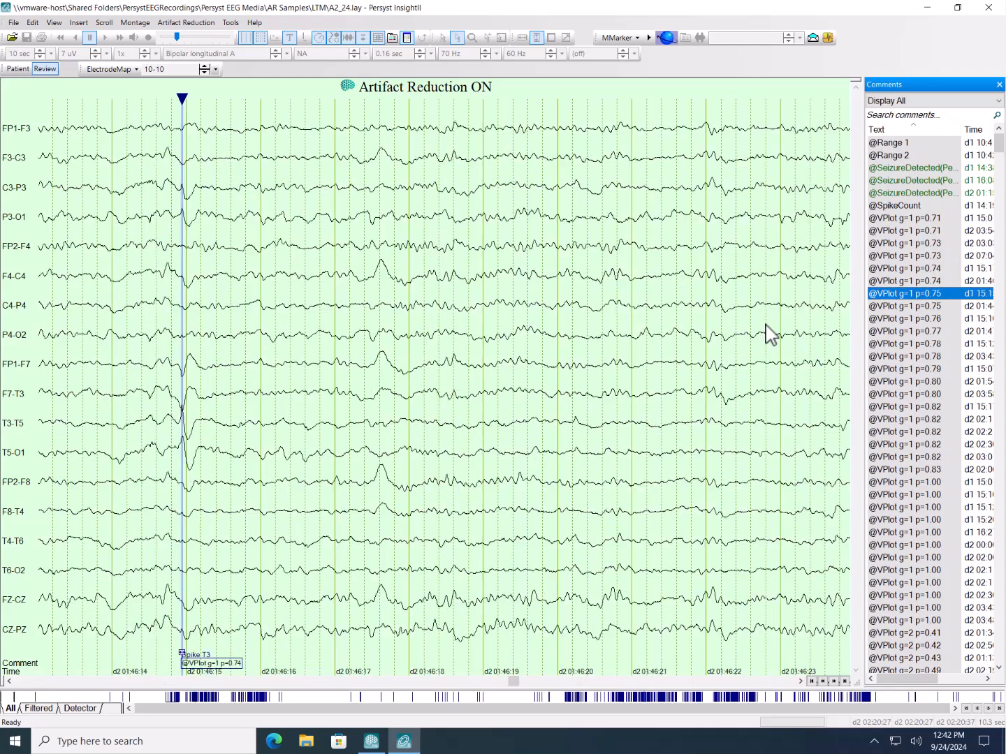
key("Up")
key("Up")
key("Up")
key("Up")
key("Up")
key("Up")
key("Up")
key("Up")
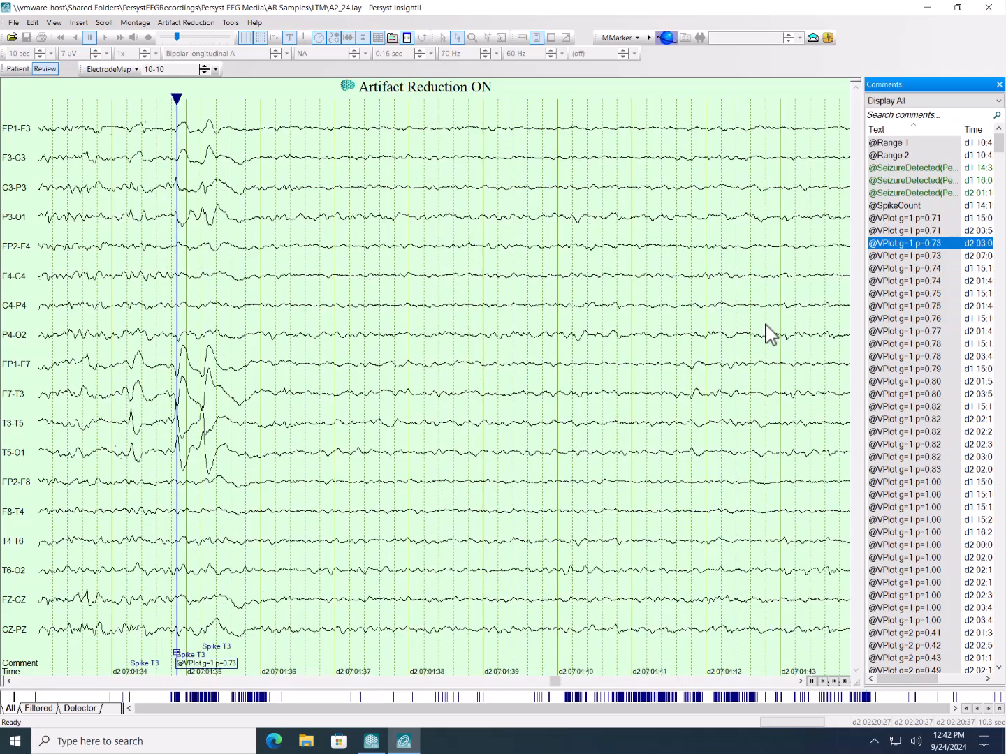
key("Up")
key("Up")
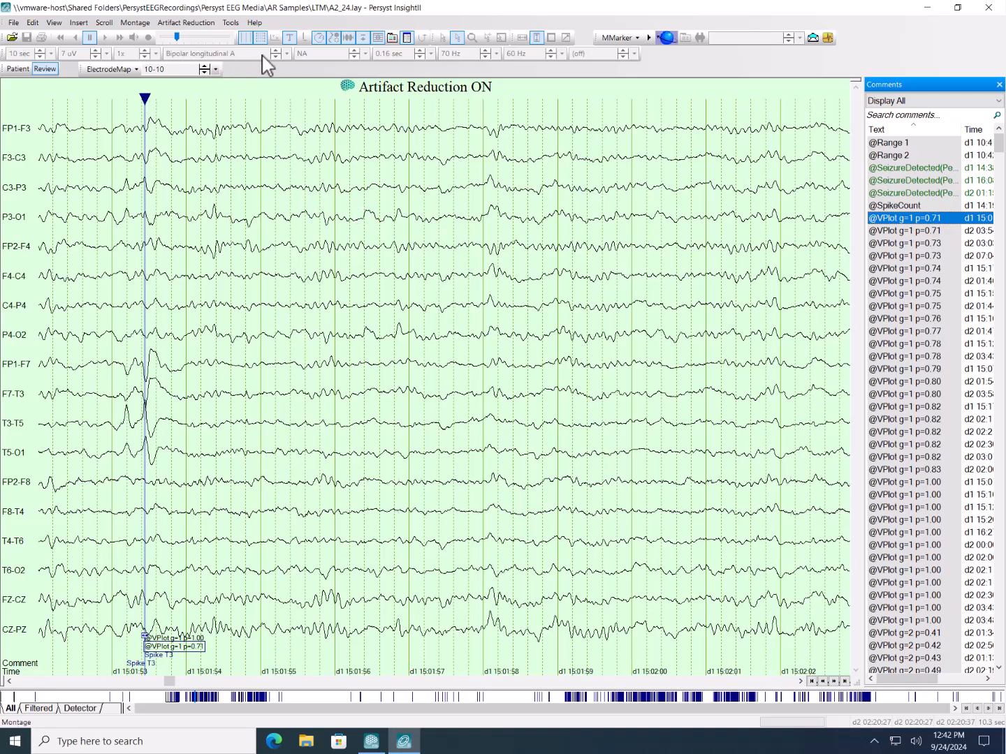
- Place the time cursor on the spike and view it in the Referential (Av12) Longitudinal montage, then in Laplacian
left_click(144, 215)
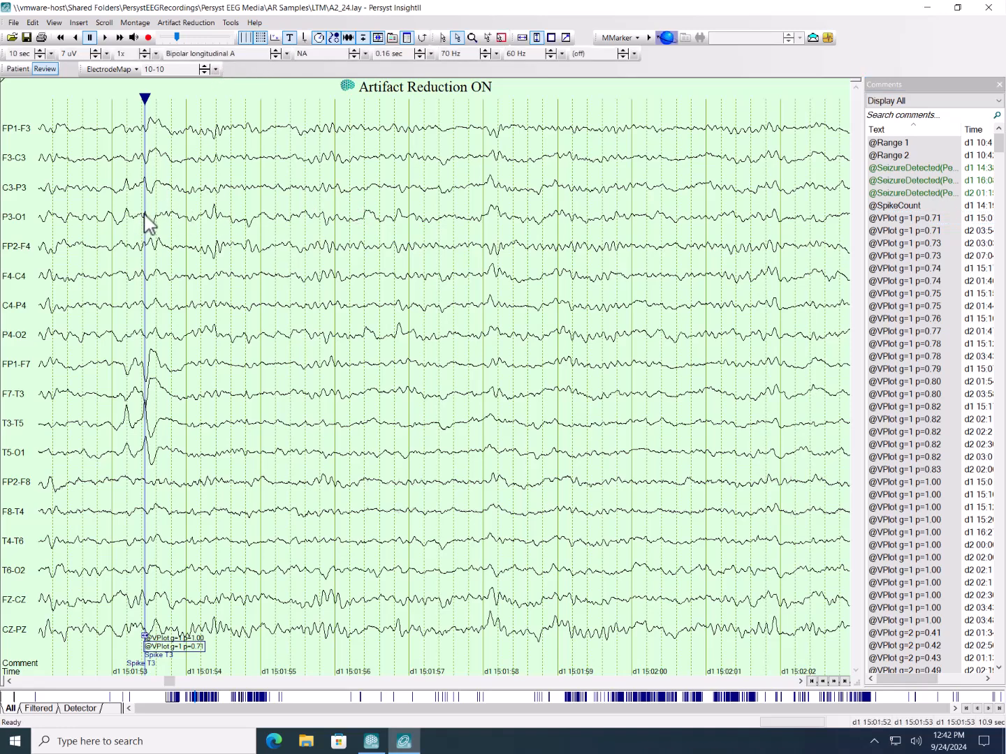
left_click(248, 52)
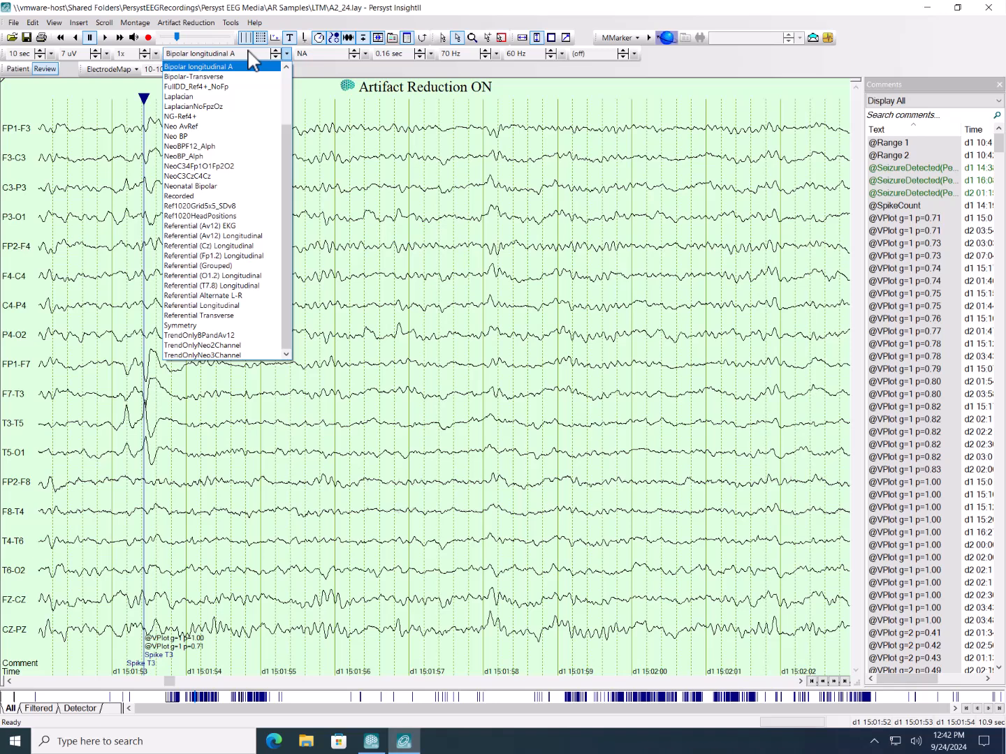
left_click(215, 235)
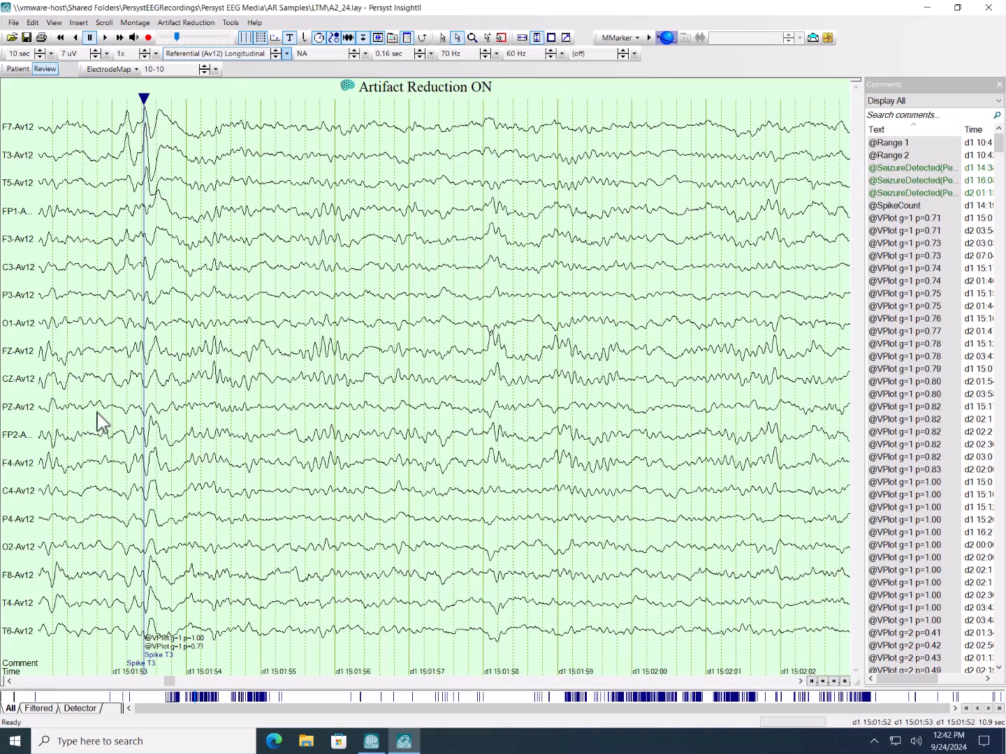
left_click(225, 54)
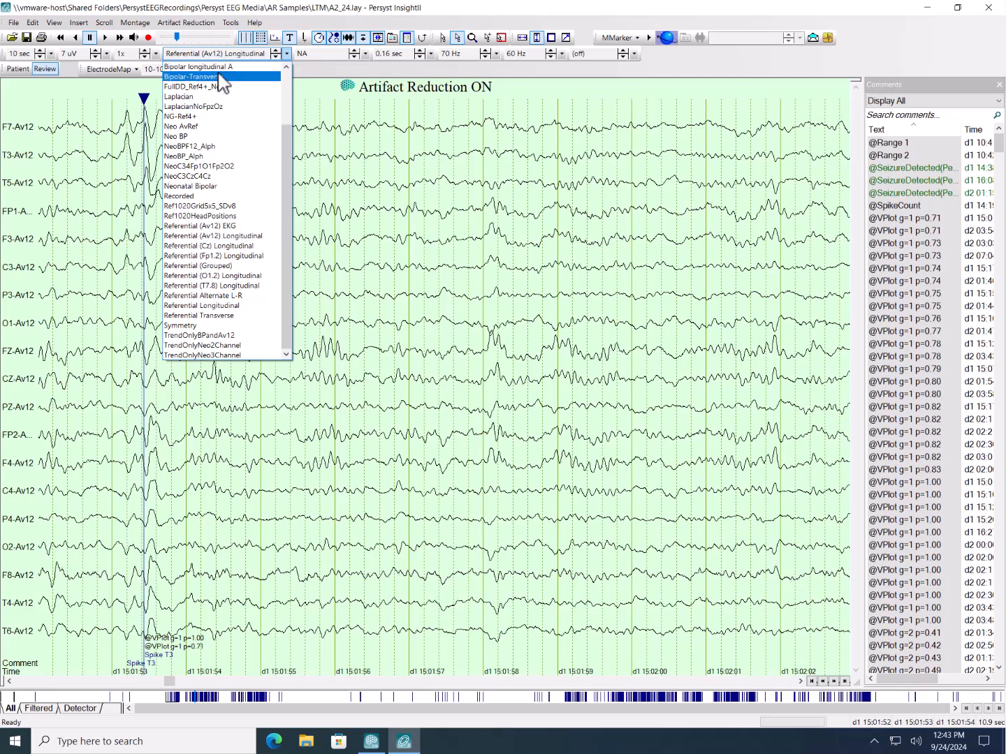
left_click(208, 97)
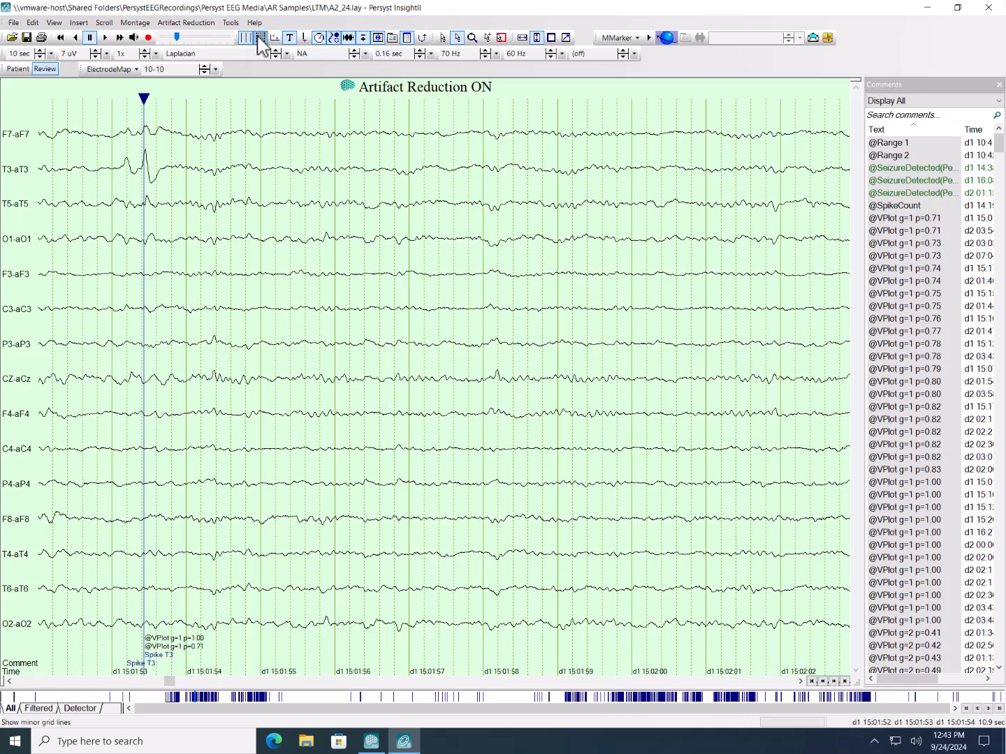
- Add the VPlot voltage map beside the EEG and turn on Show Average for its waveforms
left_click(320, 60)
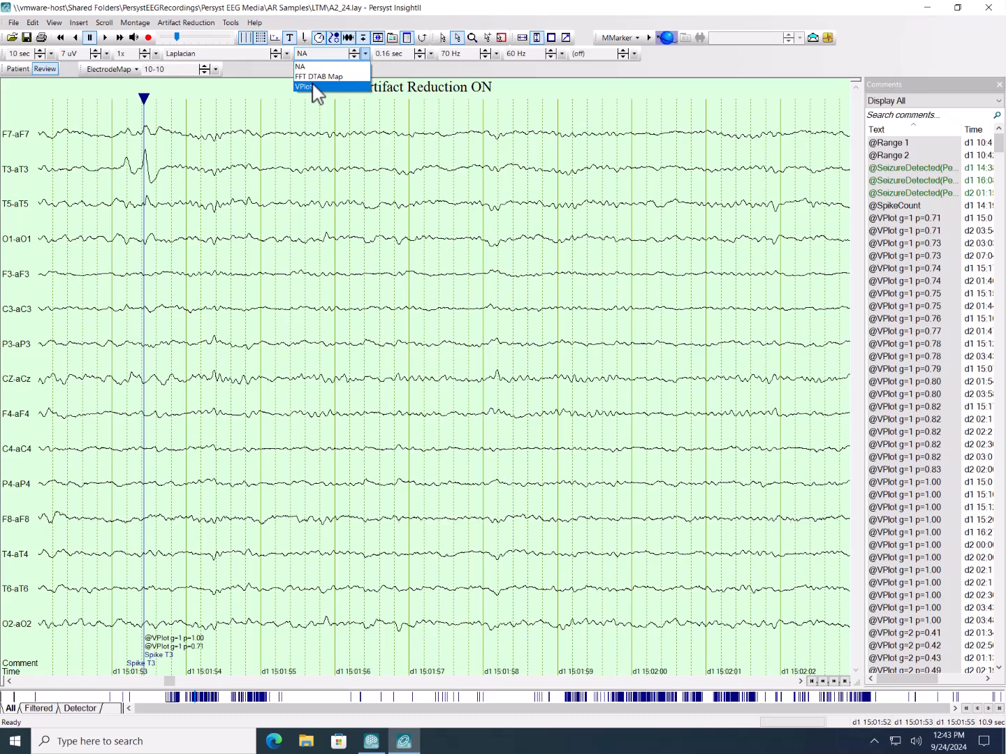
left_click(316, 88)
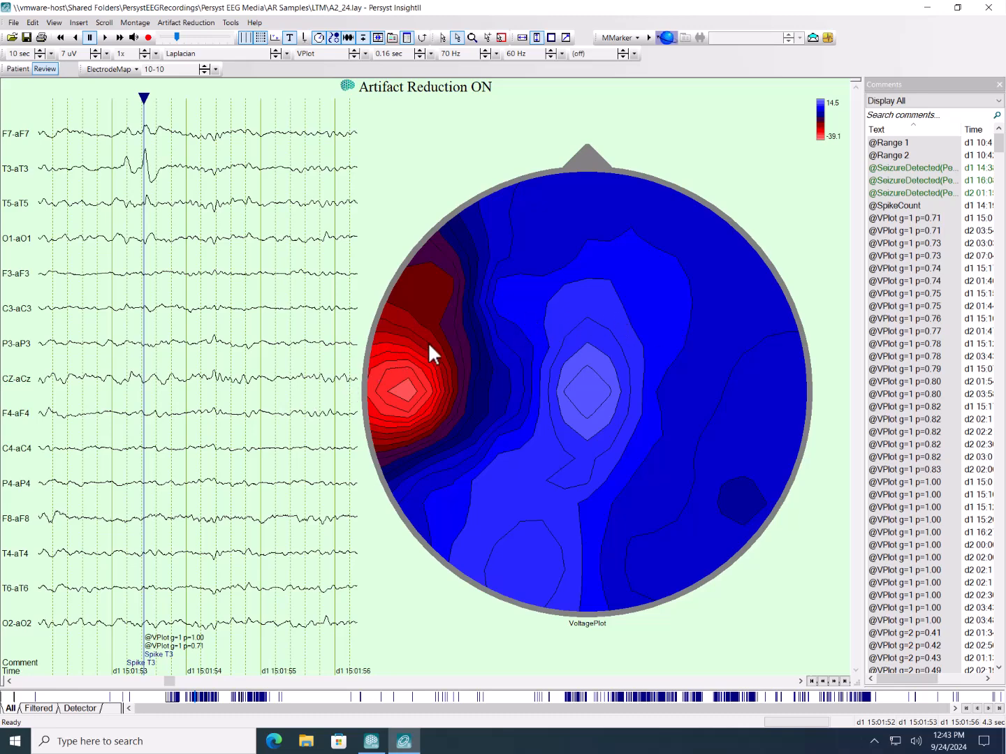
right_click(556, 315)
left_click(575, 327)
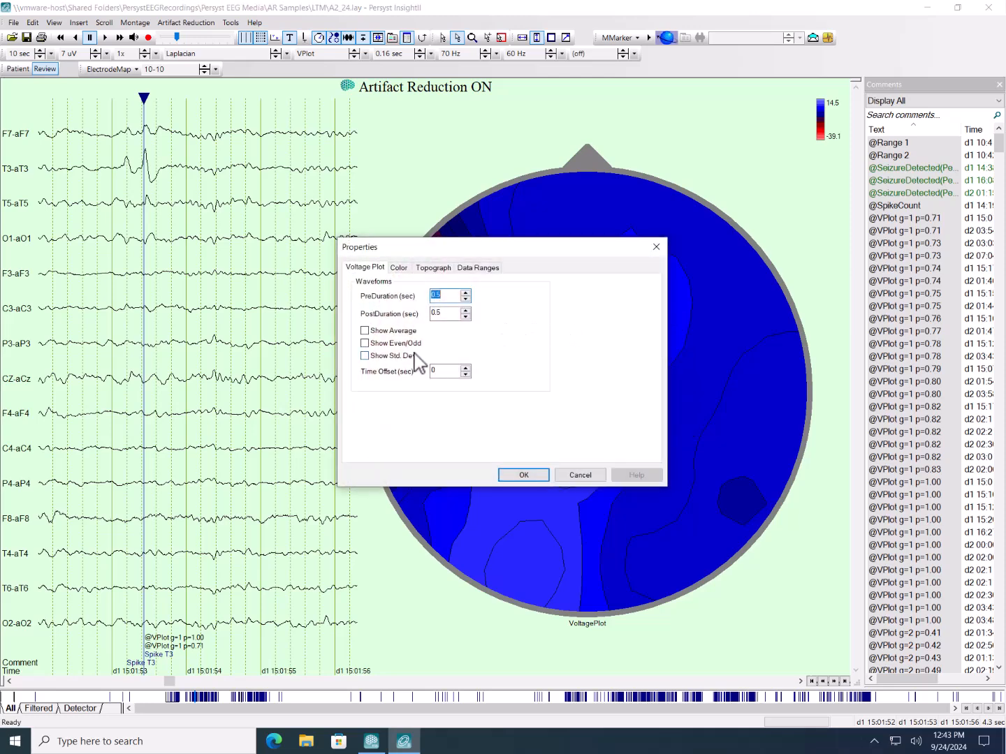
left_click(390, 332)
left_click(487, 270)
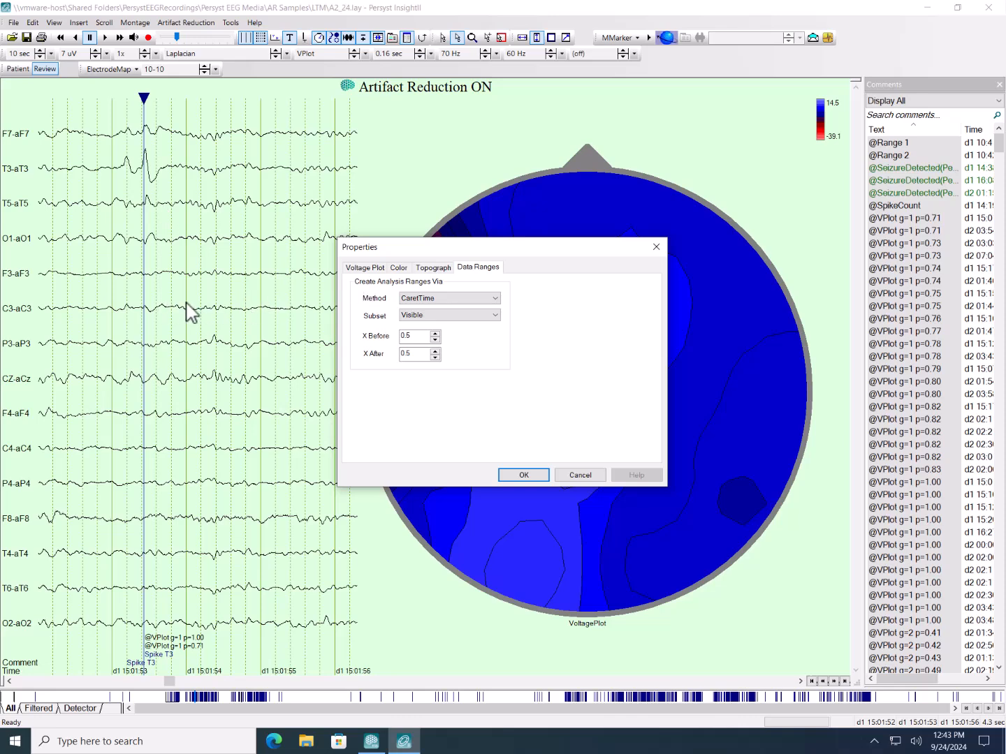
left_click(522, 474)
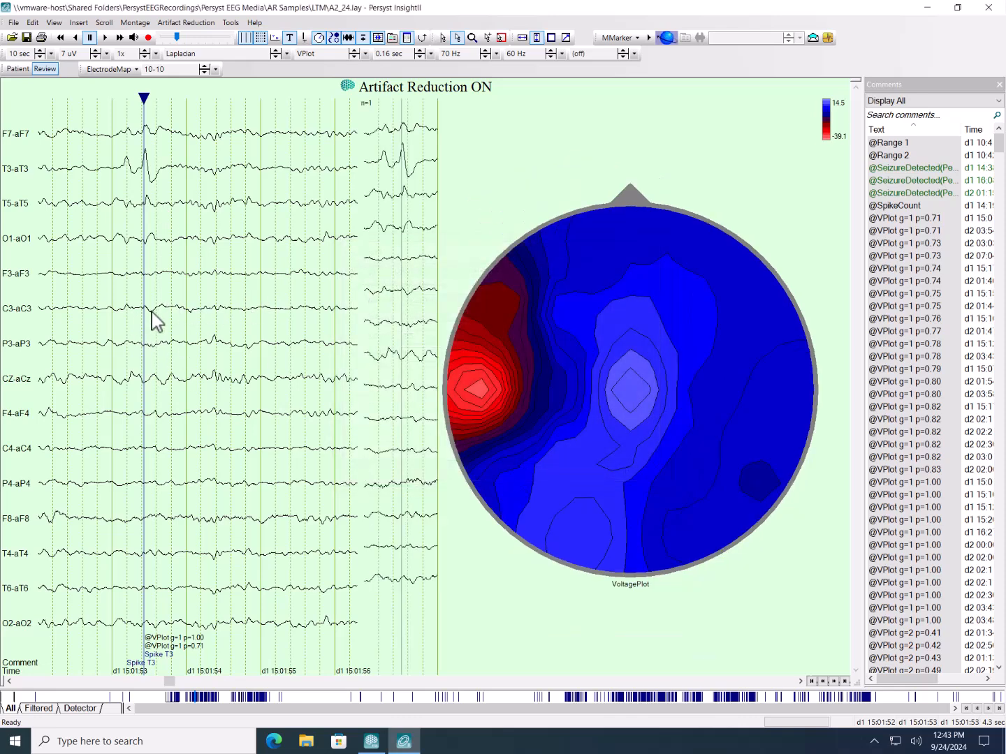
- Compare the voltage map before, during and at the peak of the T3 spike by repositioning the time cursor
left_click(152, 317)
left_click(121, 300)
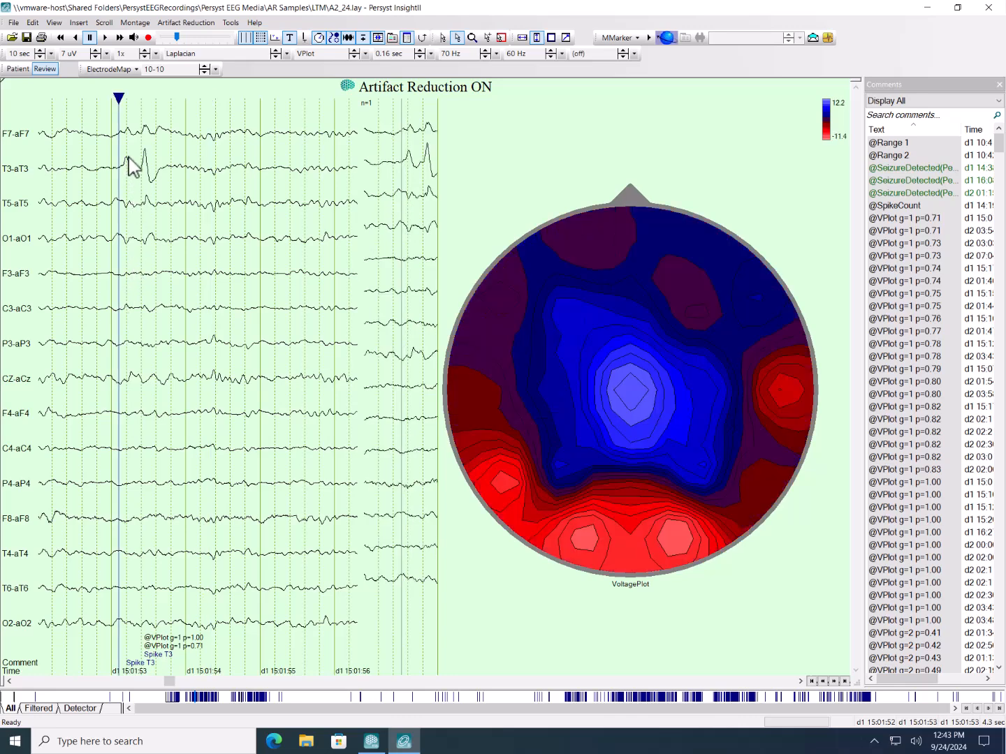
left_click(143, 159)
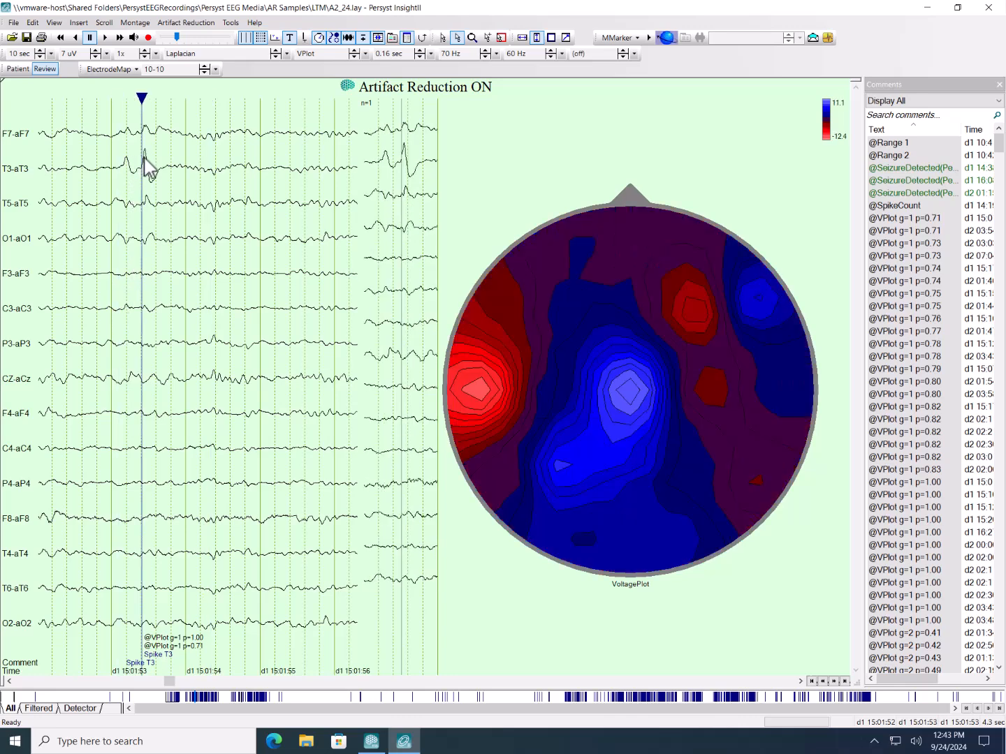
left_click(144, 157)
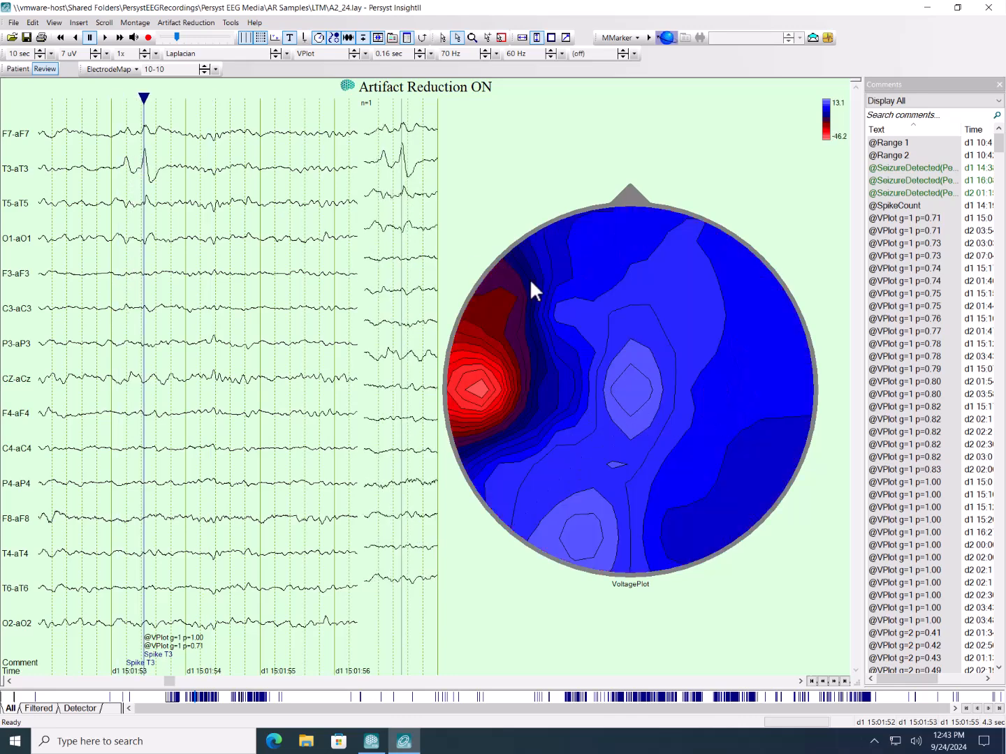
- Set the voltage map's data range method to EventsAsCursors with the Selected subset
right_click(573, 288)
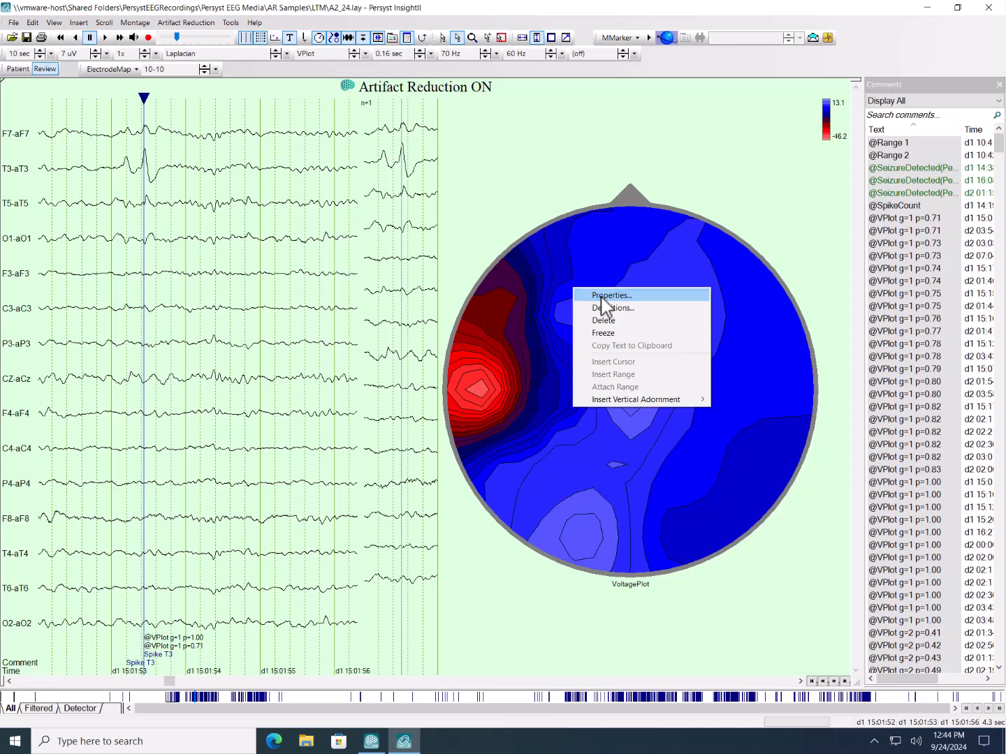
left_click(602, 296)
left_click(487, 267)
left_click(492, 298)
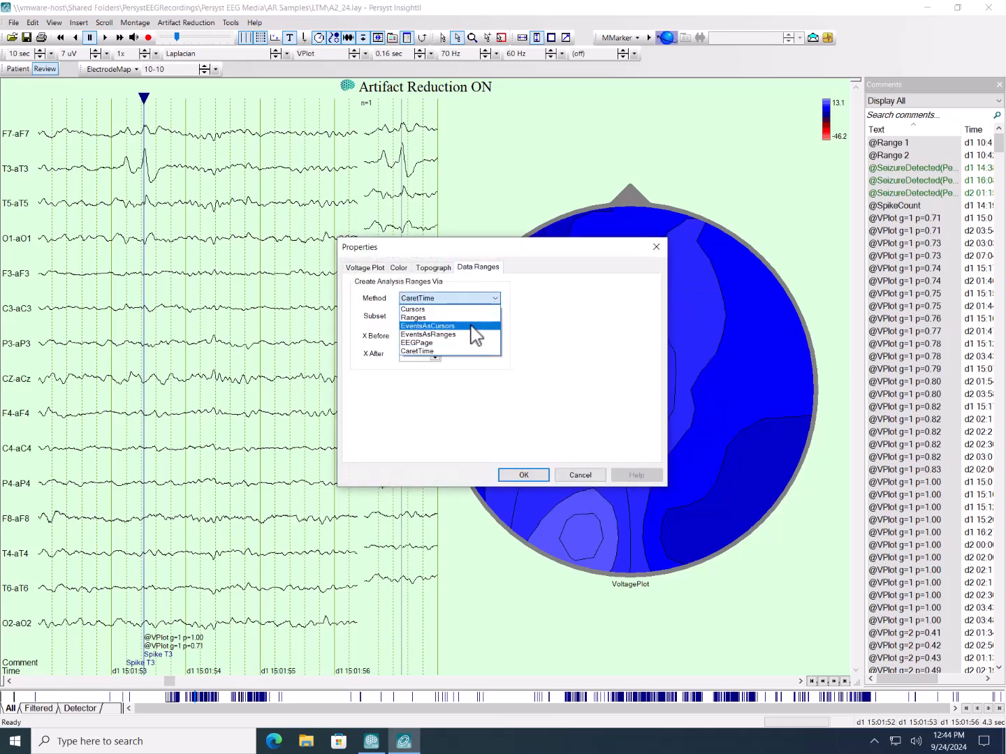
left_click(469, 327)
left_click(468, 317)
left_click(463, 337)
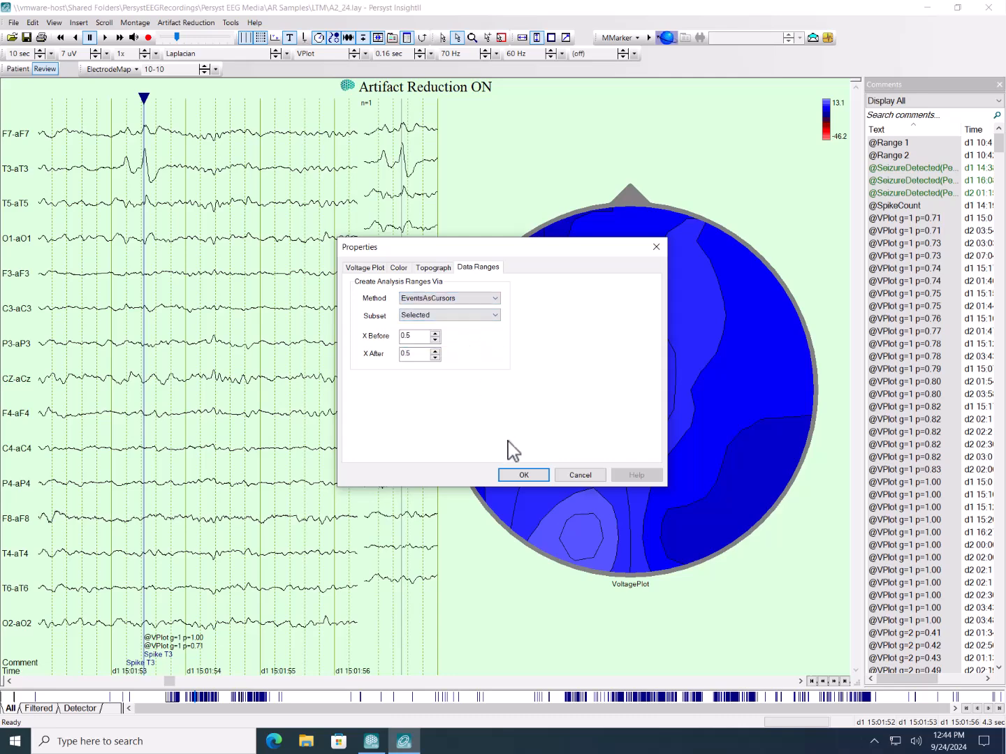
left_click(524, 475)
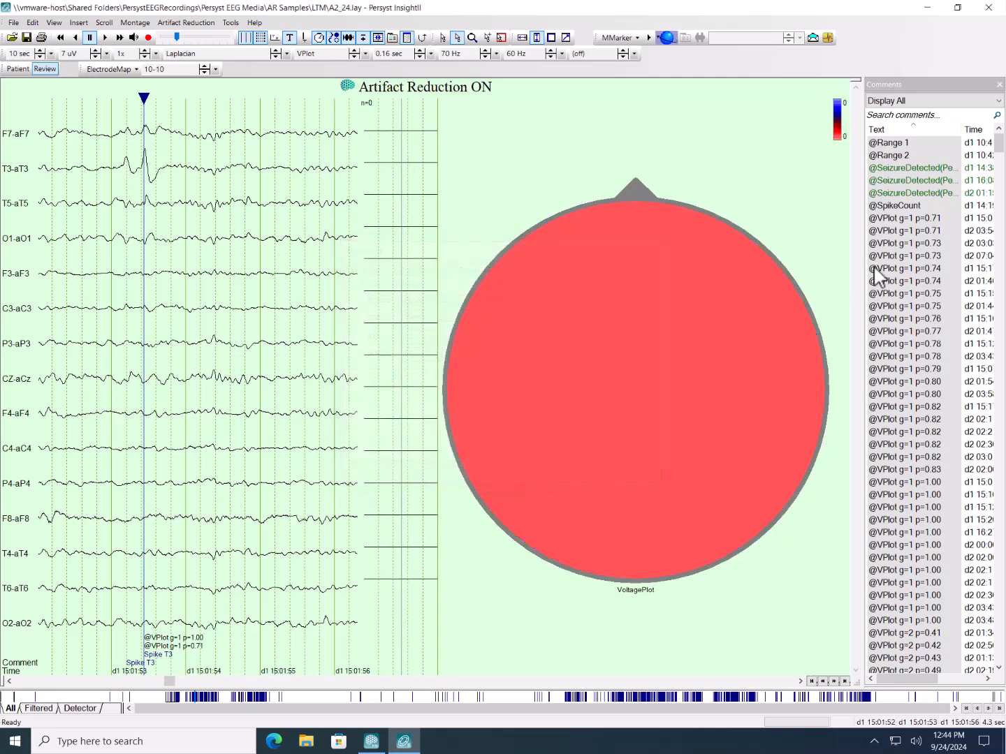
- Select all VPlot g=1 comments from the first p=0.71 through the last p=1.00 to average them in the voltage map
left_click(927, 217)
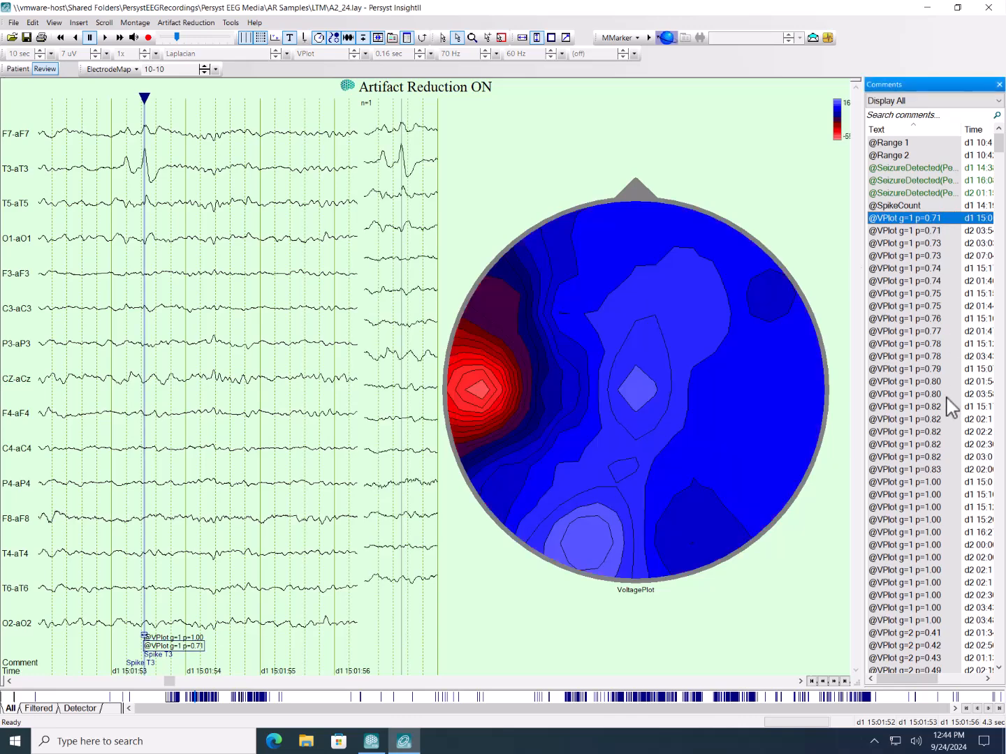
left_click(899, 229)
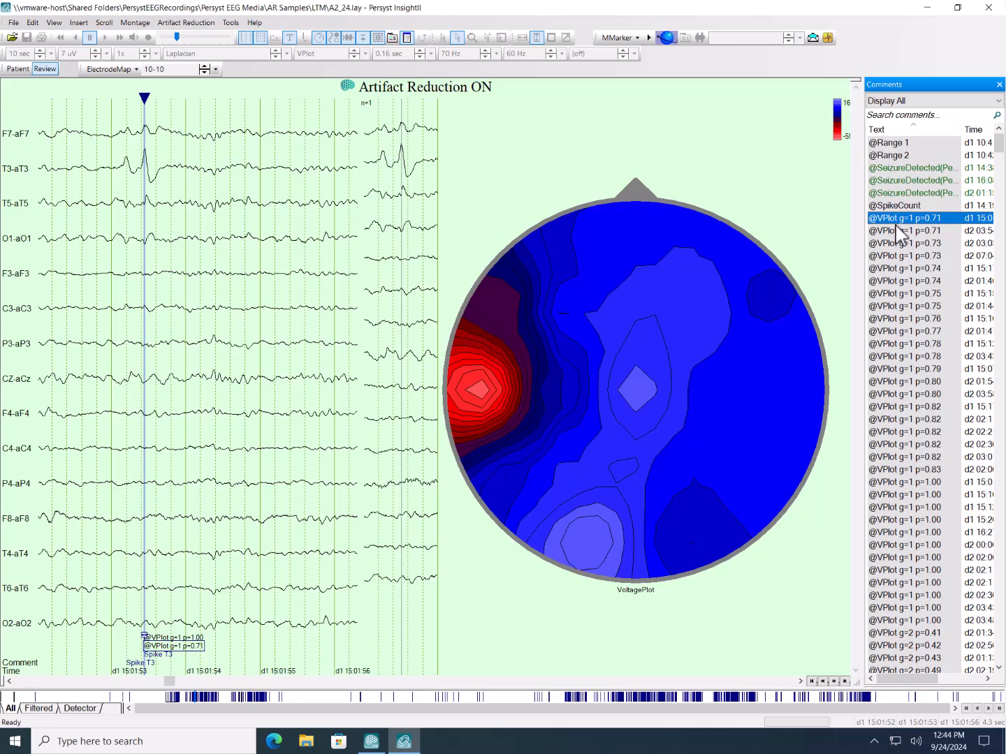
left_click(899, 232, "shift")
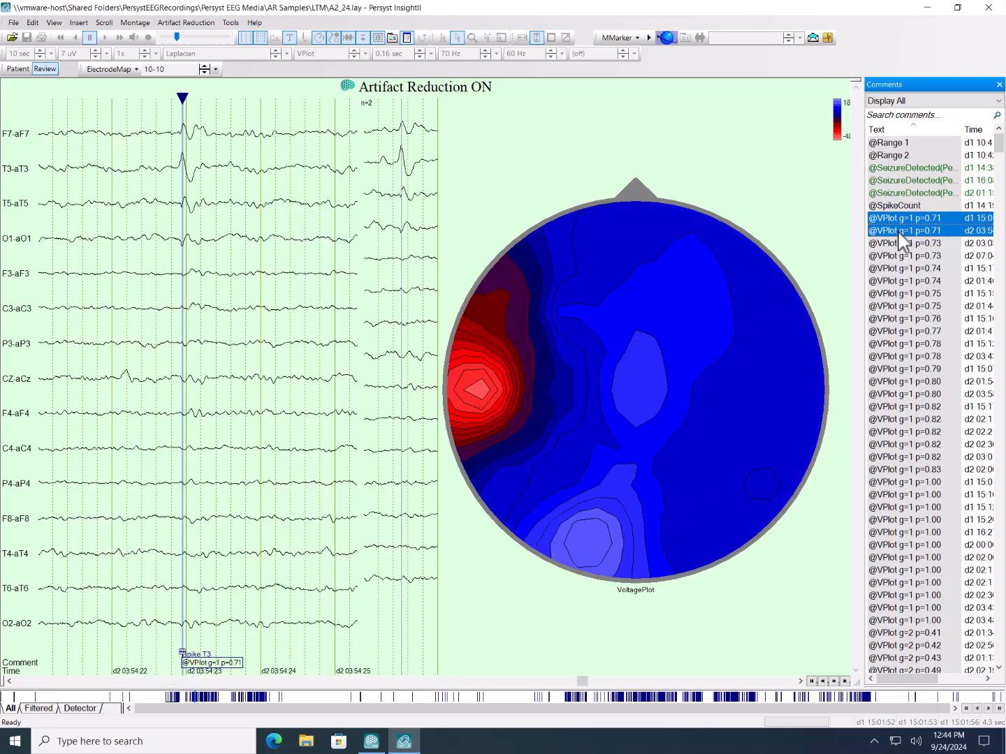
key("shift+Down")
key("shift+Down")
key("shift+Down")
key("shift+Down")
key("shift+Down")
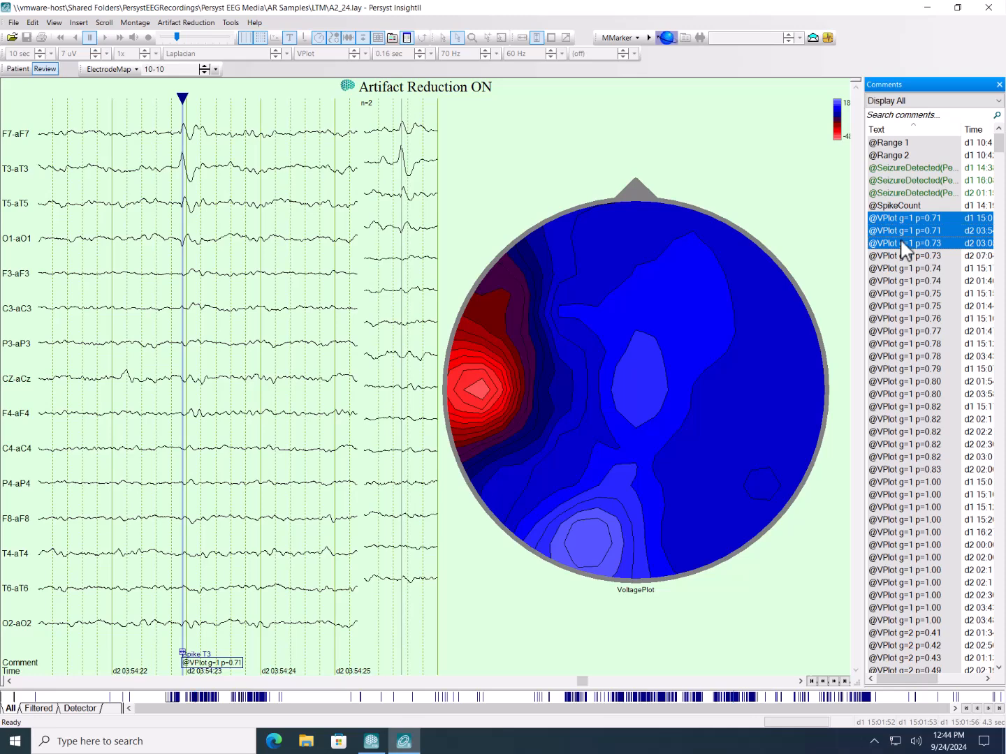
key("shift+Down")
key("shift+Down")
key("shift+Down")
key("shift+Down")
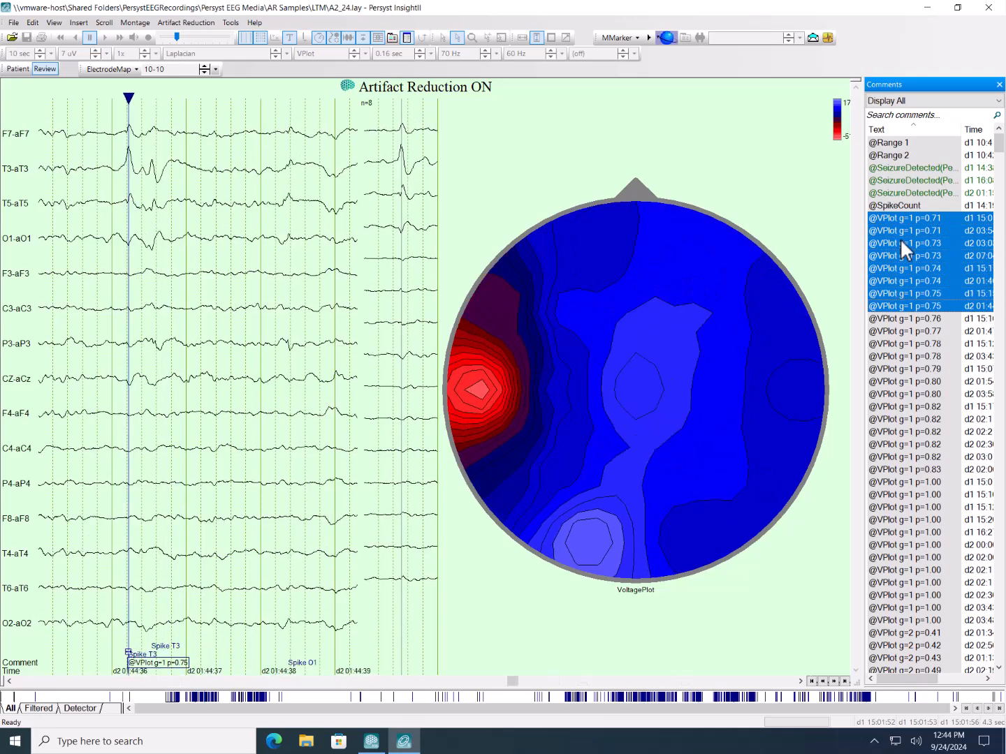
key("shift+Down")
key("shift+Down")
key("shift+Down")
key("shift+Down")
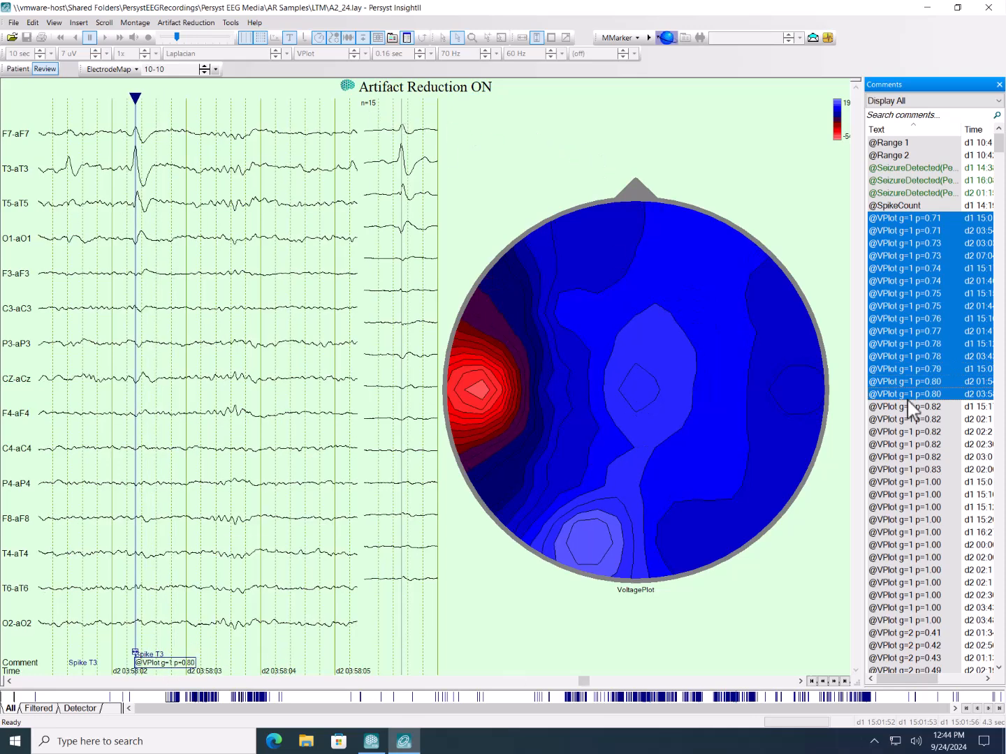
key("shift+Down")
key("shift+Down")
key("shift+Down")
key("shift+Down")
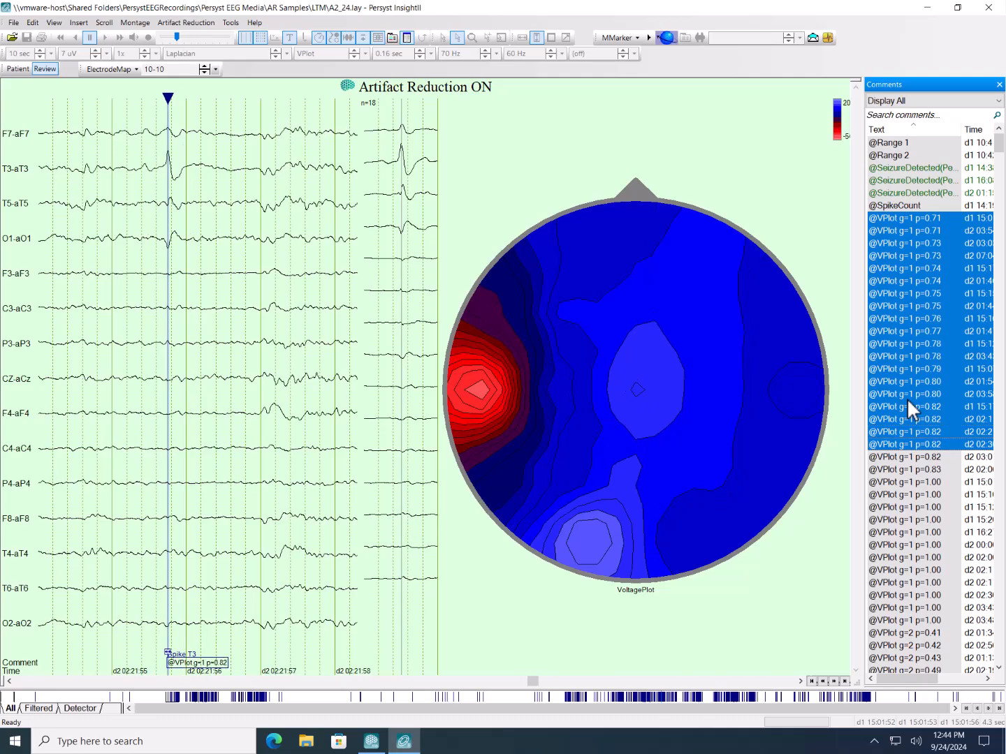
key("shift+Down")
key("shift+Down")
key("shift+Down")
key("shift+Down")
key("shift+Down")
key("shift+Down")
key("shift+Down")
key("shift+Down")
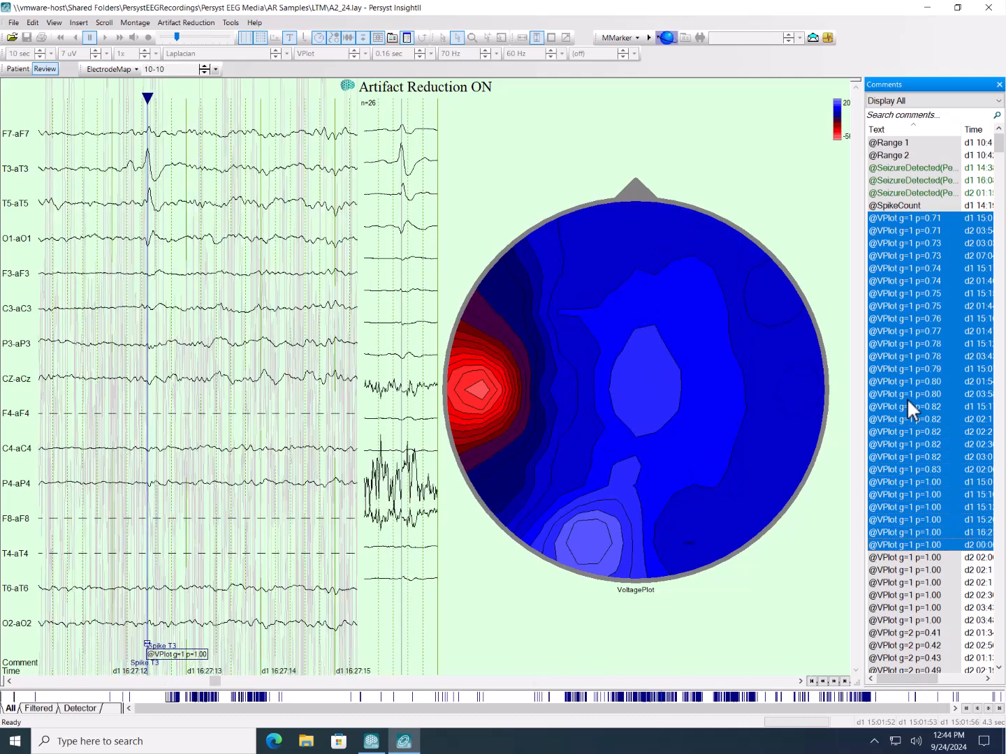
key("shift+Down")
key("shift+Down")
key("shift+Down")
key("shift+Down")
key("shift+Down")
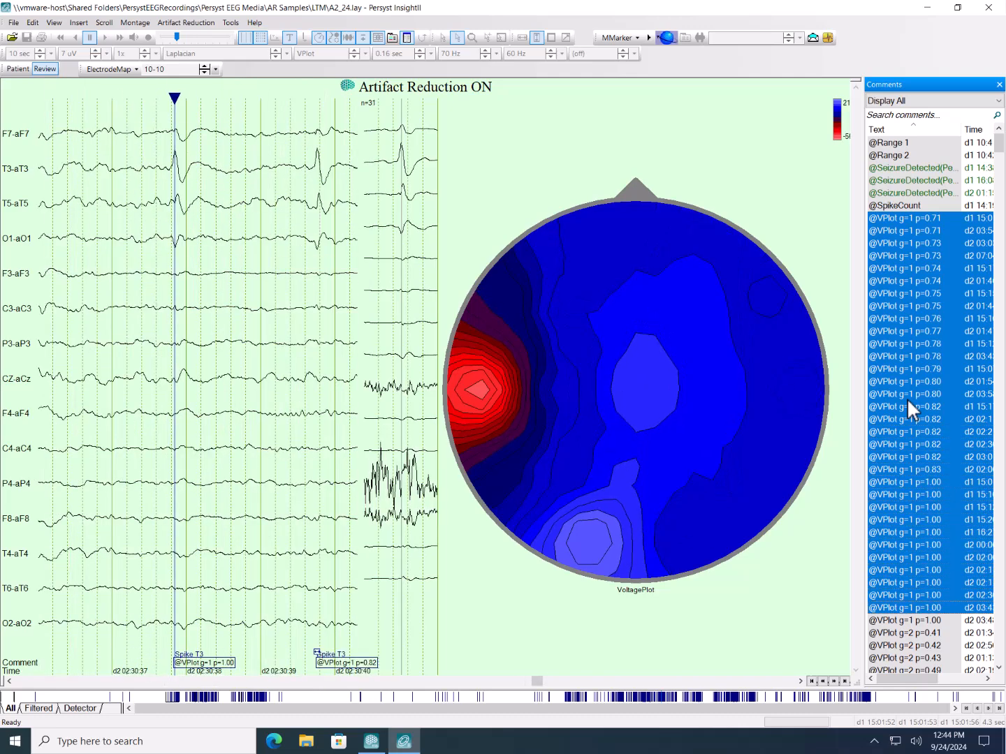
key("shift+Down")
key("shift+Up")
key("shift+Down")
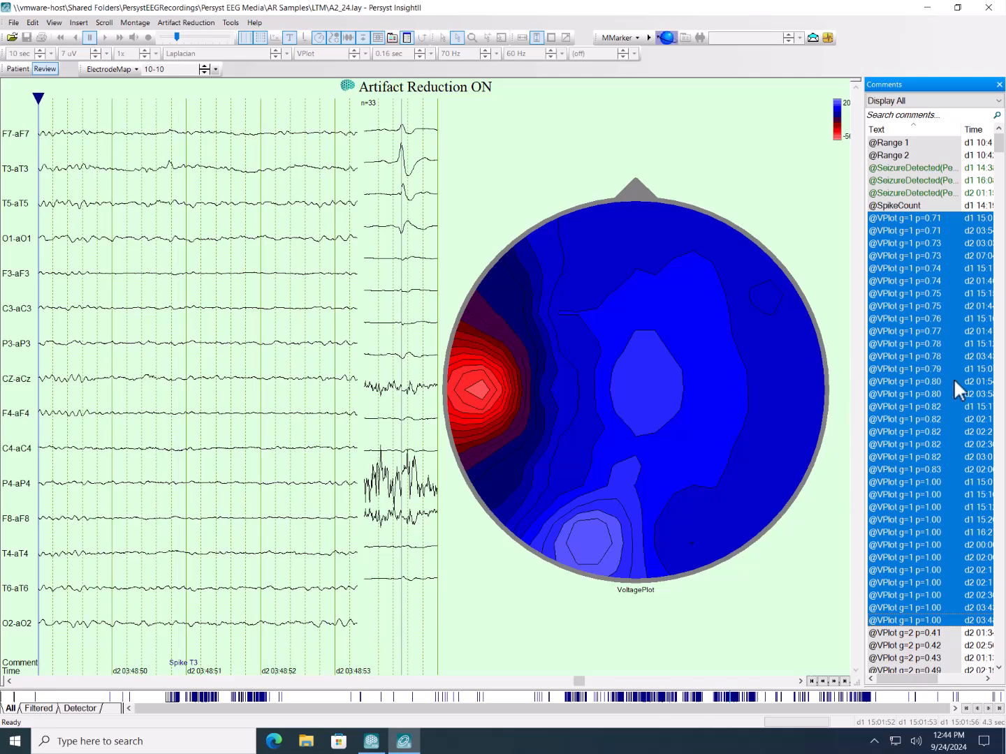
- Select the VPlot g=2 comments from p=0.41 through p=0.68 to view their averaged voltage map
scroll(959, 426, "down", 4)
left_click(924, 496)
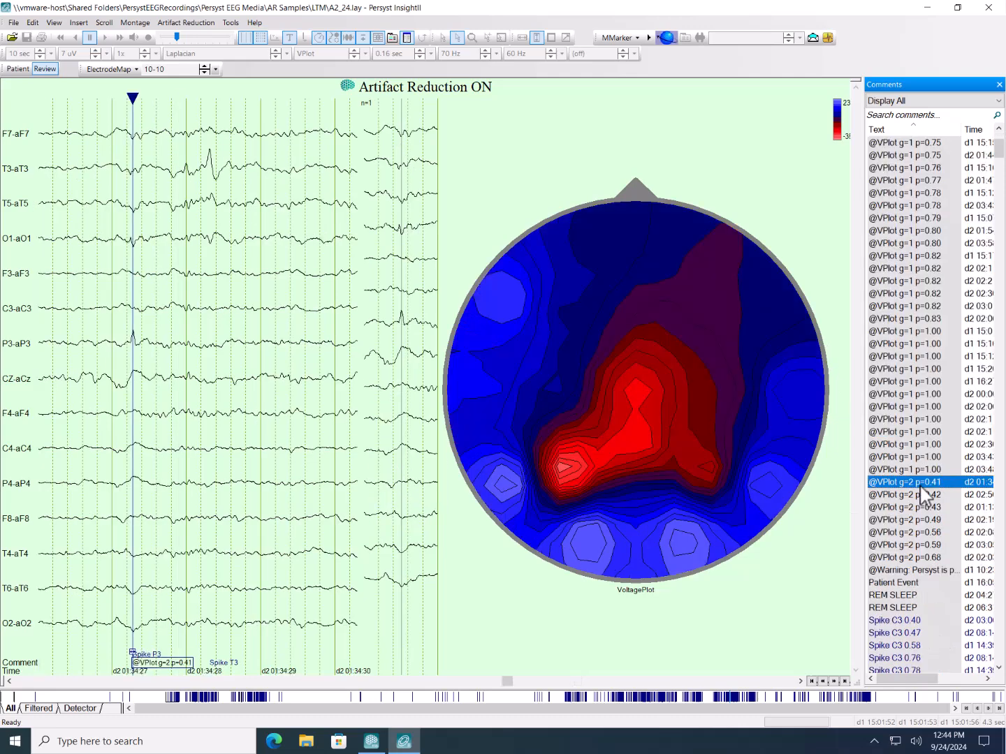
key("shift+Down")
key("shift+Down")
key("shift+Down")
key("shift+Down")
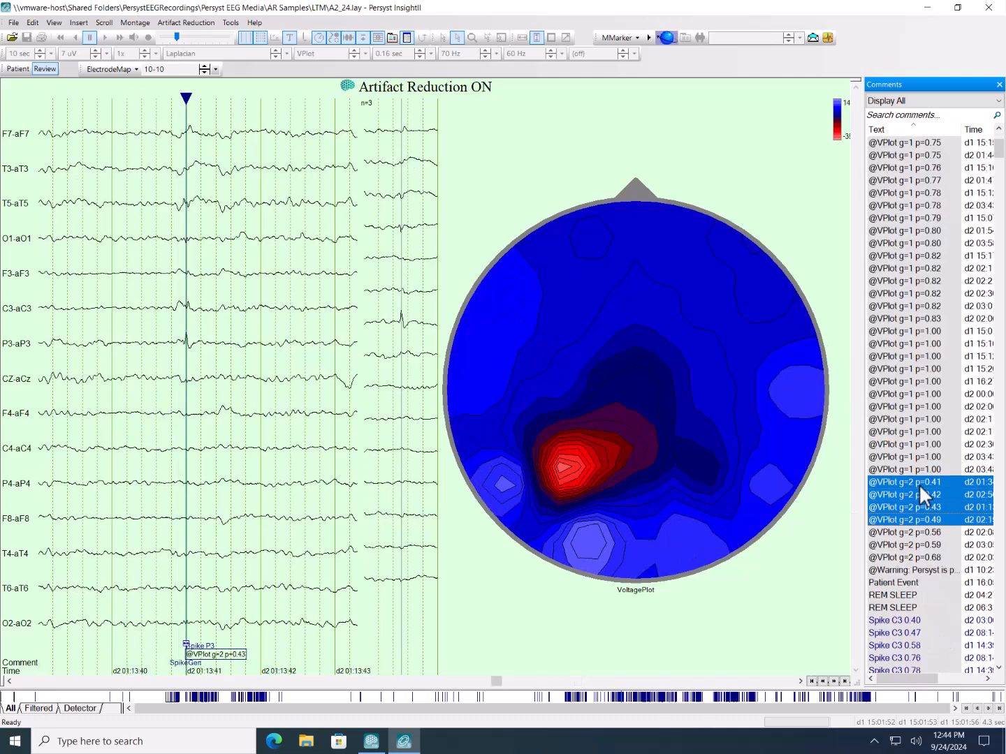
key("shift+Down")
key("shift+Down")
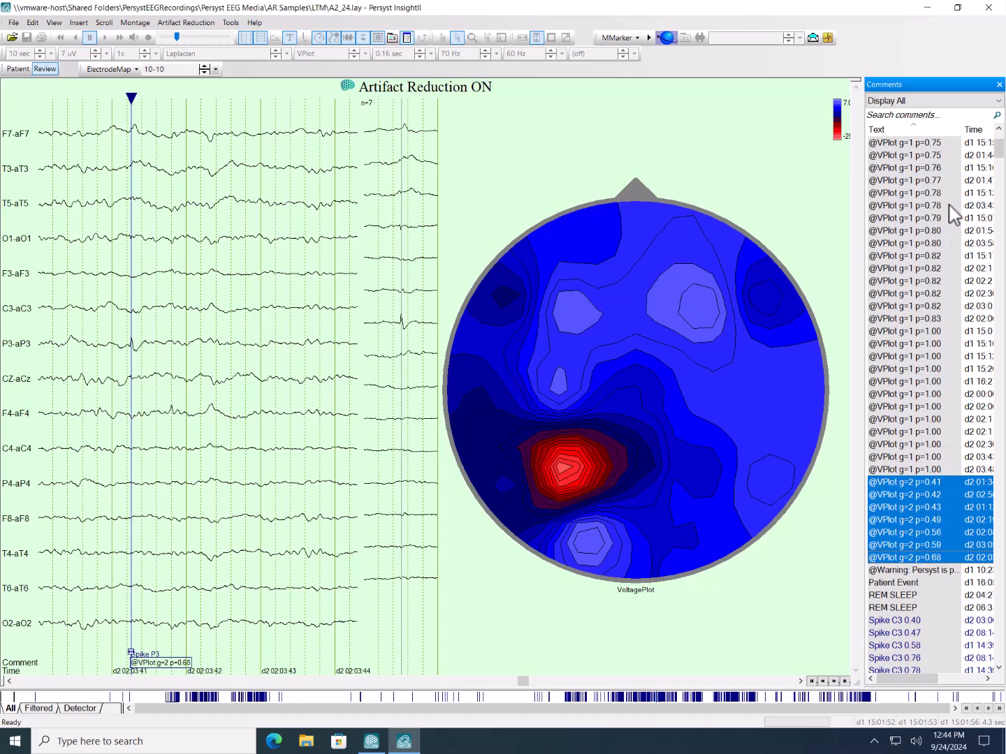
- Average the VPlot comments from g=1 p=0.75 through g=2 p=0.68, then only g=1 p=0.75 through p=1.00
left_click(891, 144)
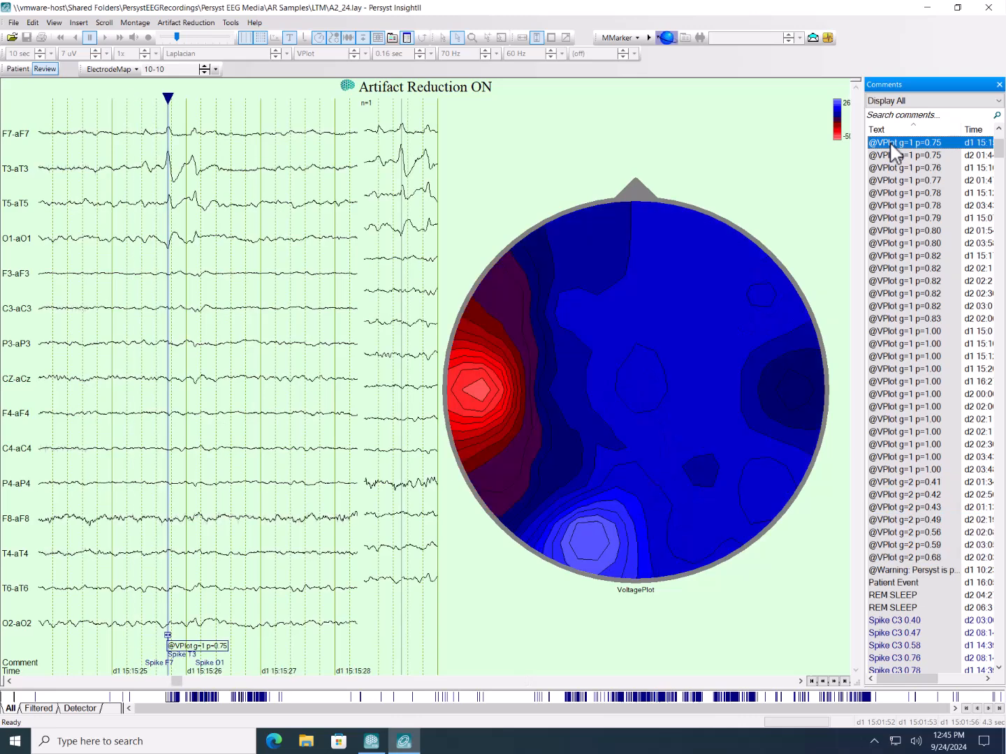
left_click(902, 558, "shift")
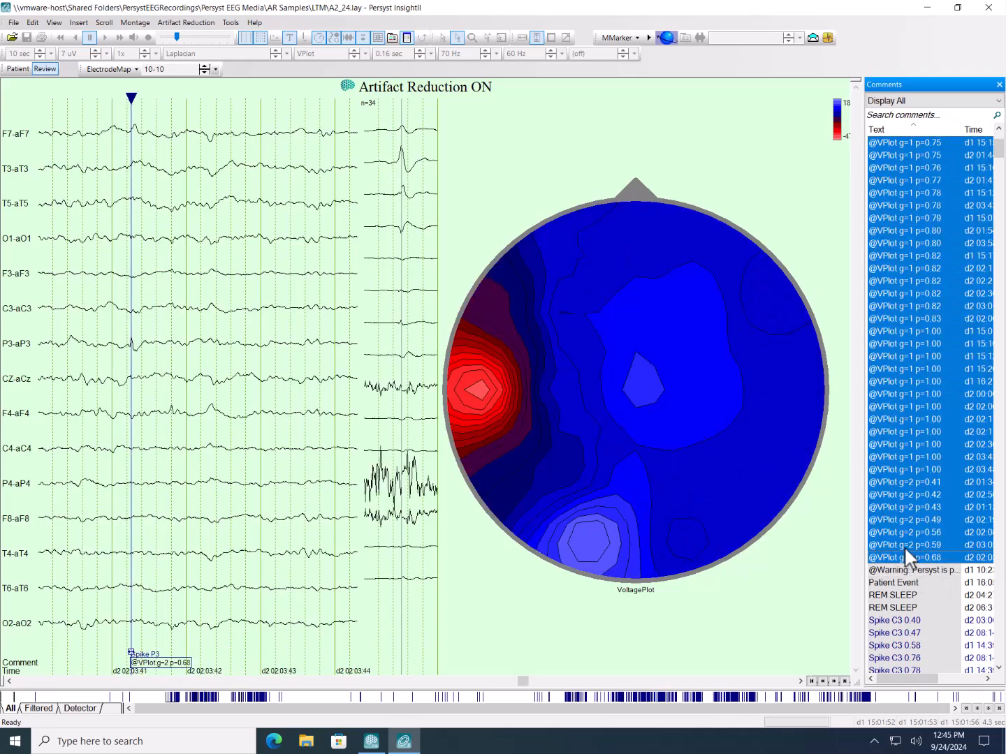
left_click(916, 469)
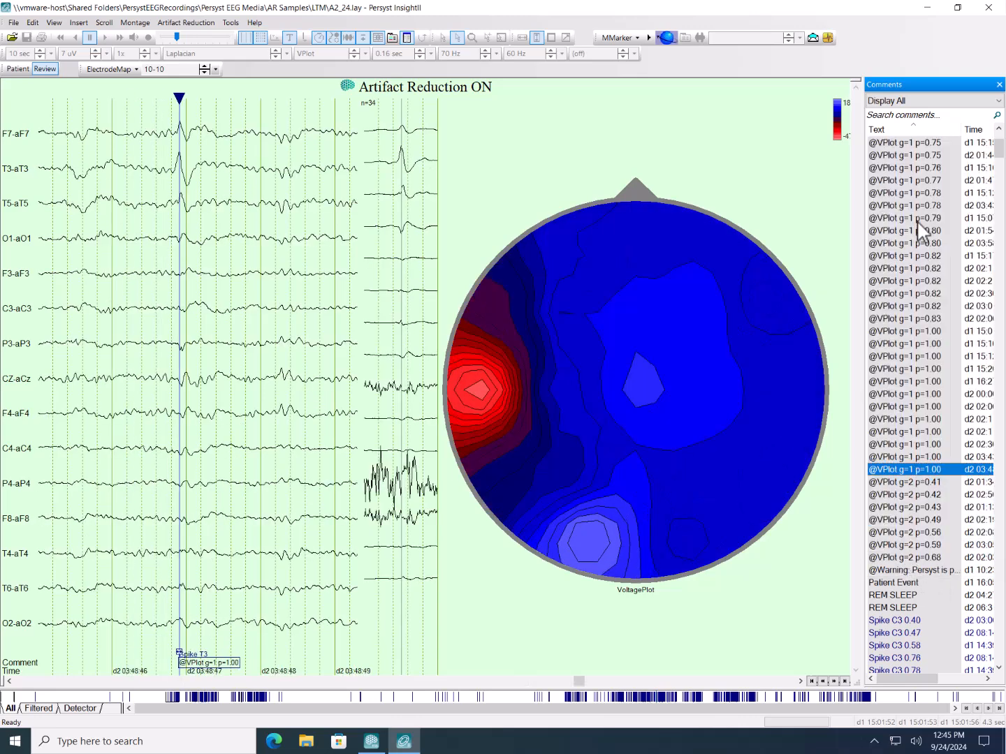
left_click(907, 141, "shift")
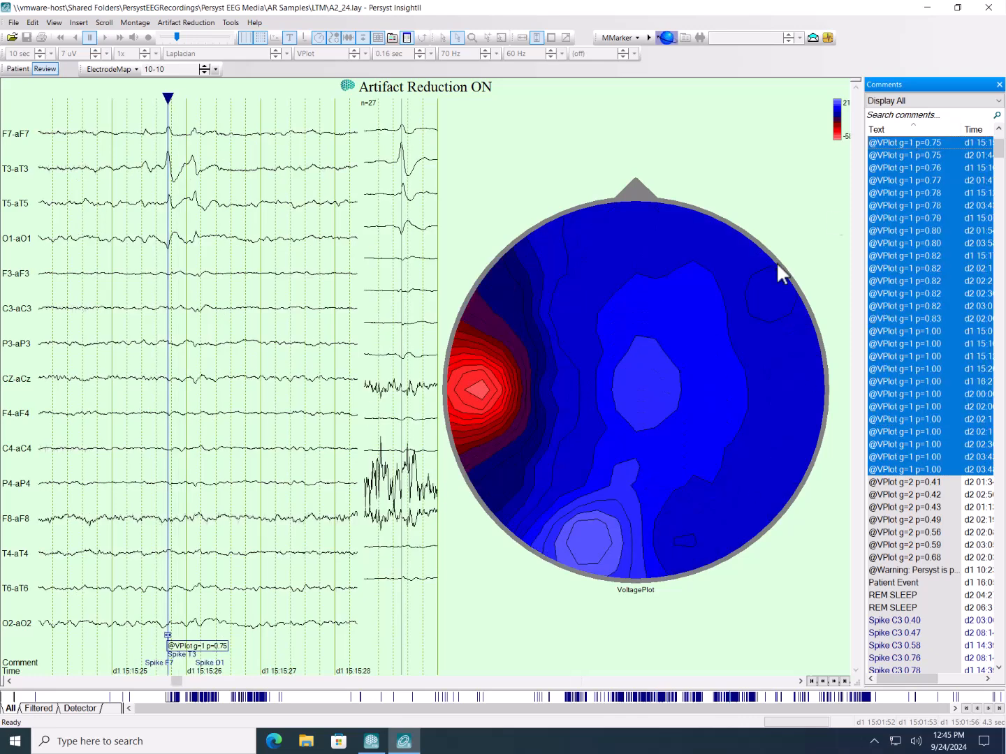
- Set the voltage plot waveforms' PreDuration to 1 second and PostDuration to 3 seconds
right_click(595, 331)
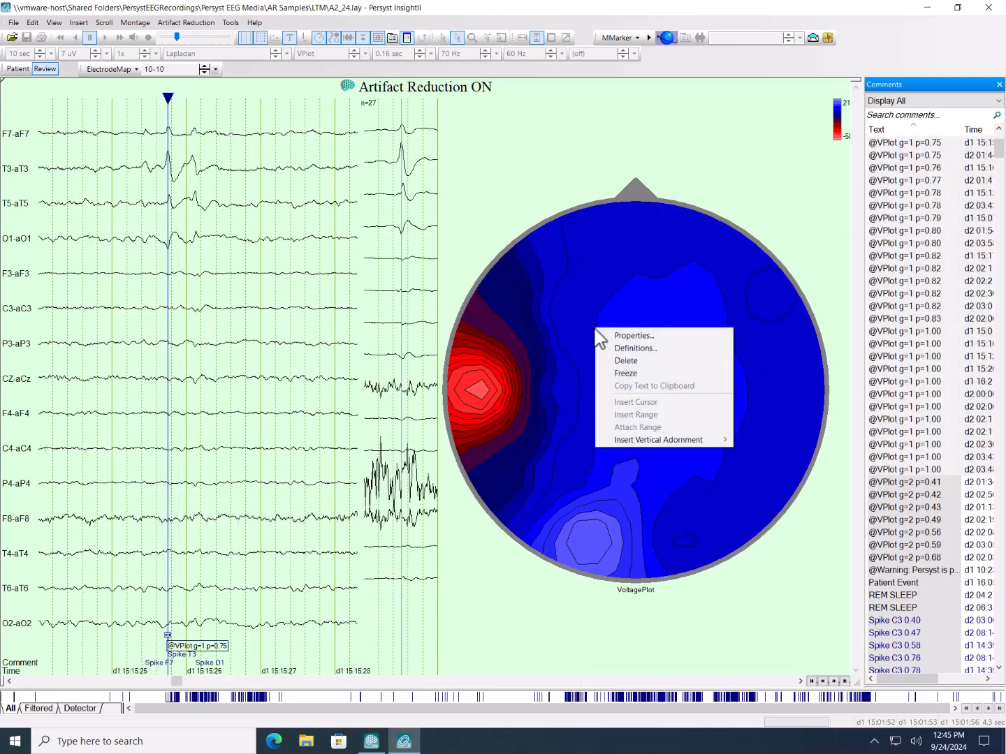
left_click(613, 338)
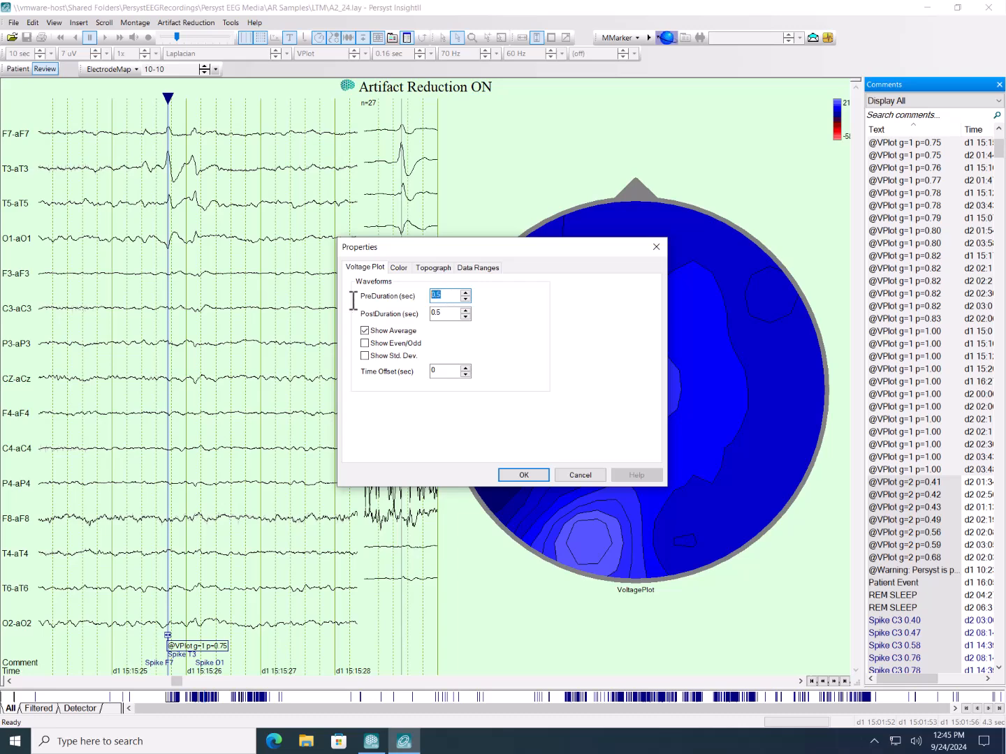
type("1")
key("Tab")
left_click(541, 474)
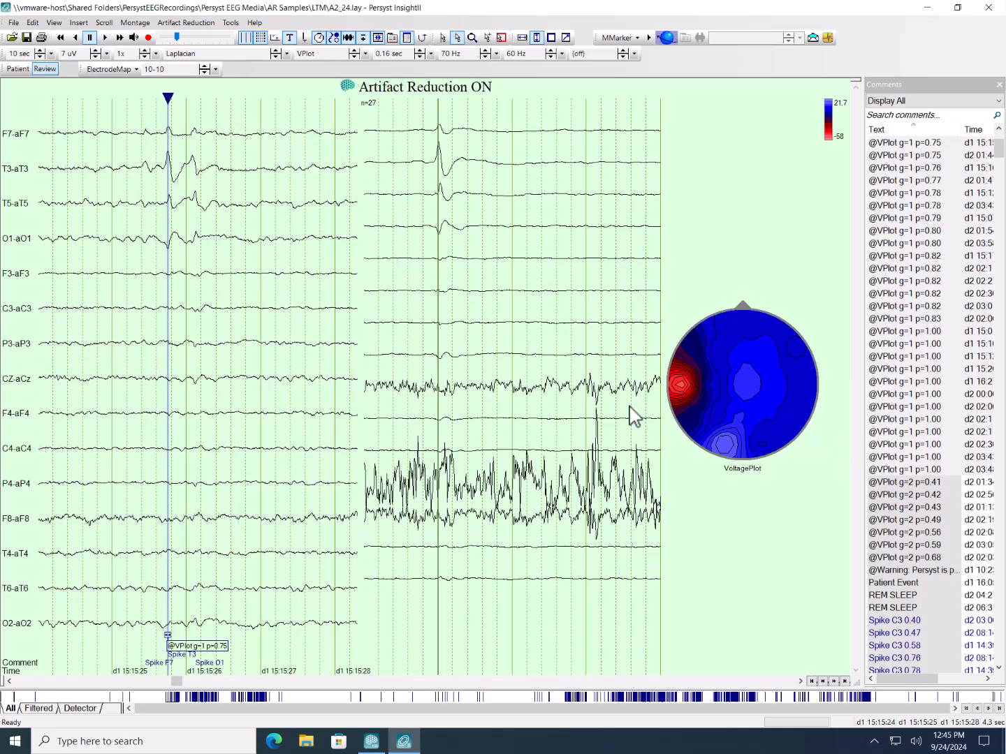
- Set the voltage plot waveforms' PreDuration and PostDuration to 0.5 seconds each
right_click(506, 302)
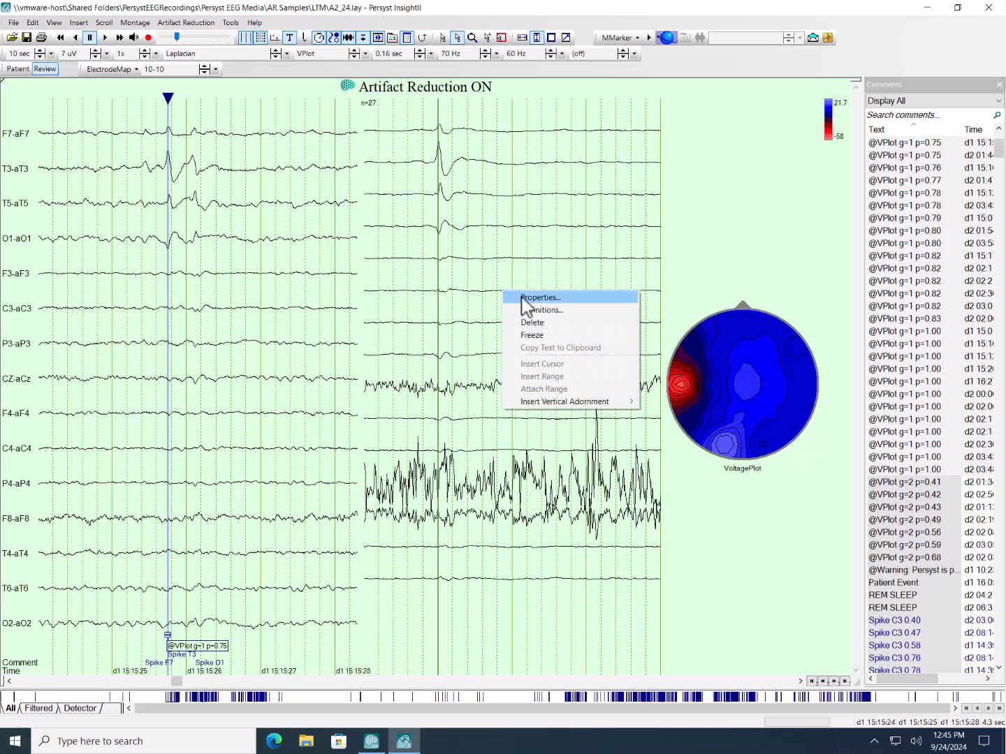
left_click(523, 300)
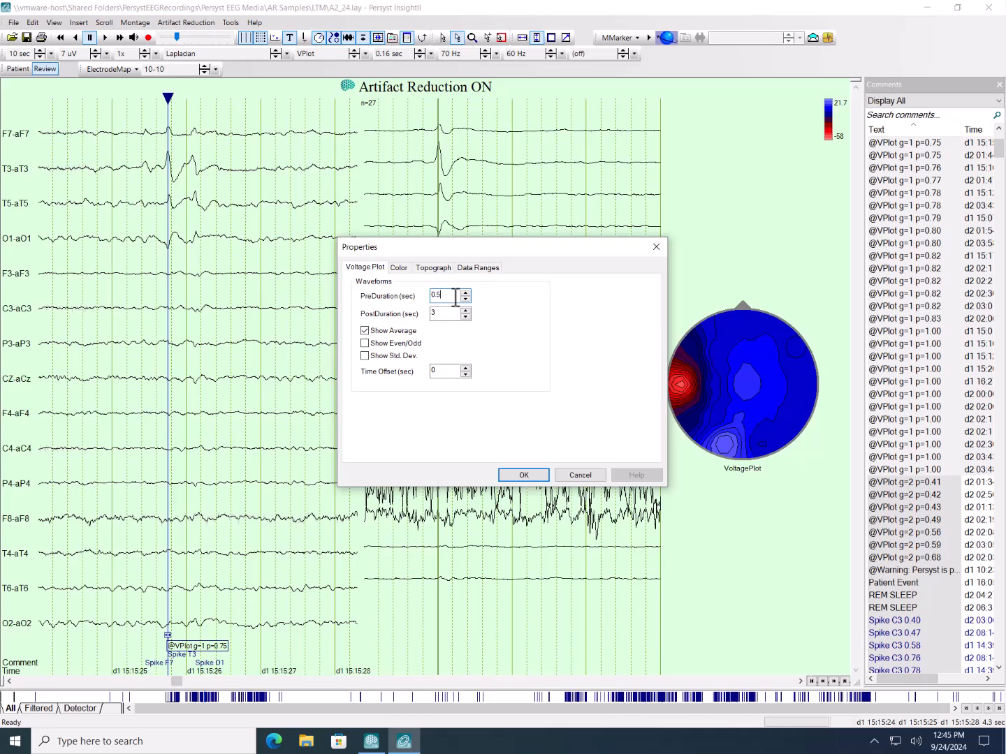
key("Tab")
left_click(523, 475)
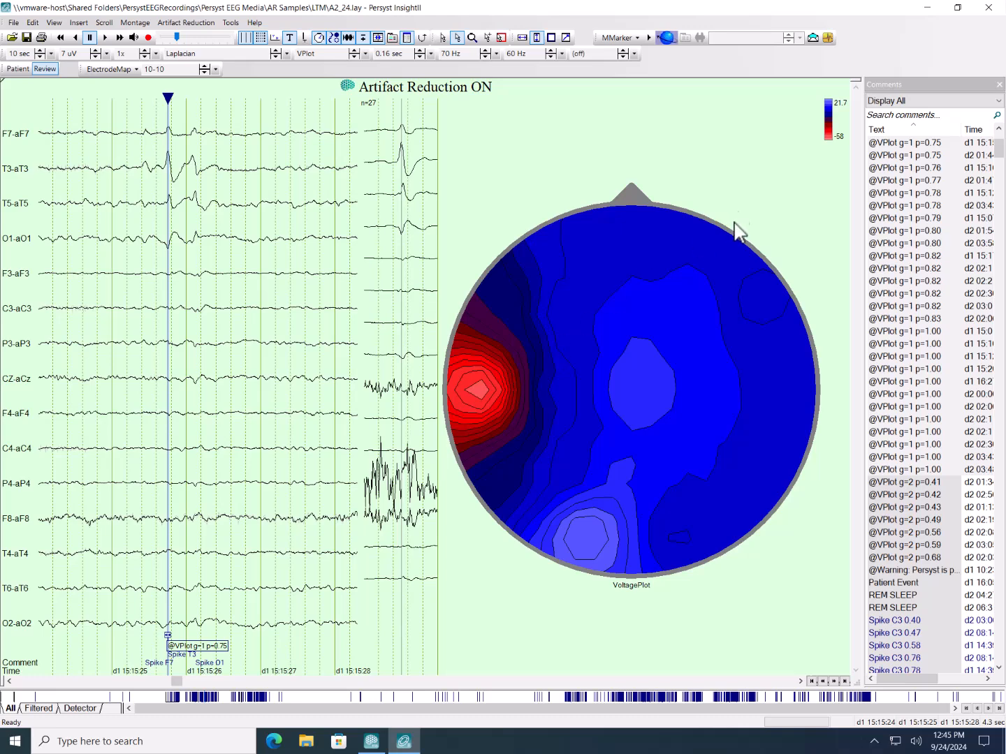
- Close InsightII and switch back to the recording in Persyst
left_click(990, 10)
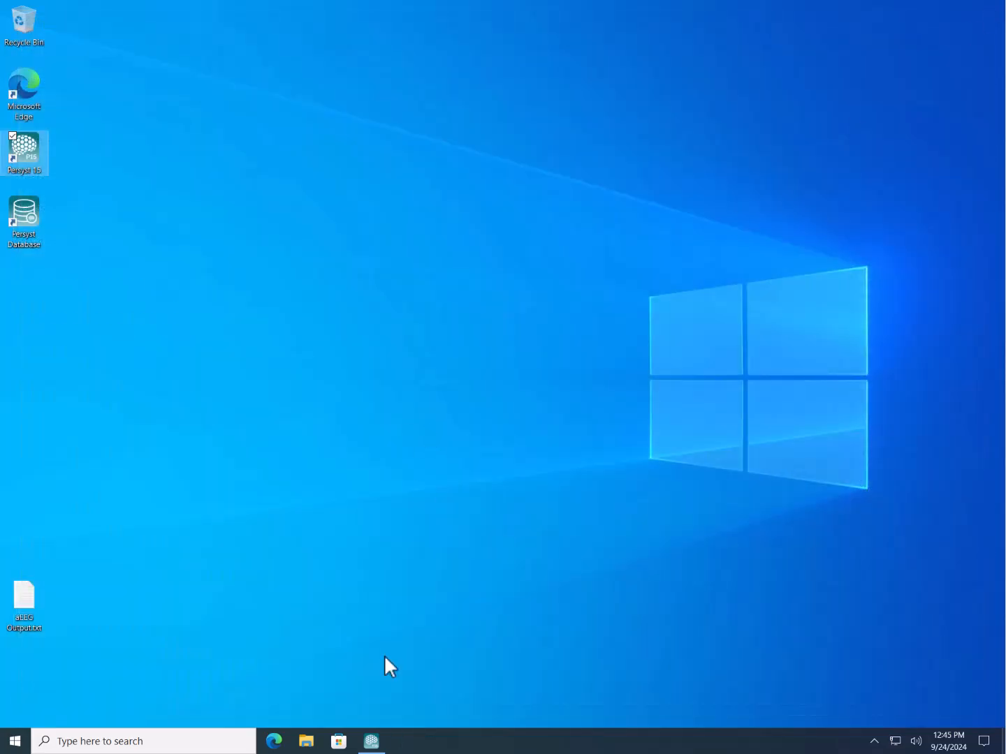
left_click(382, 745)
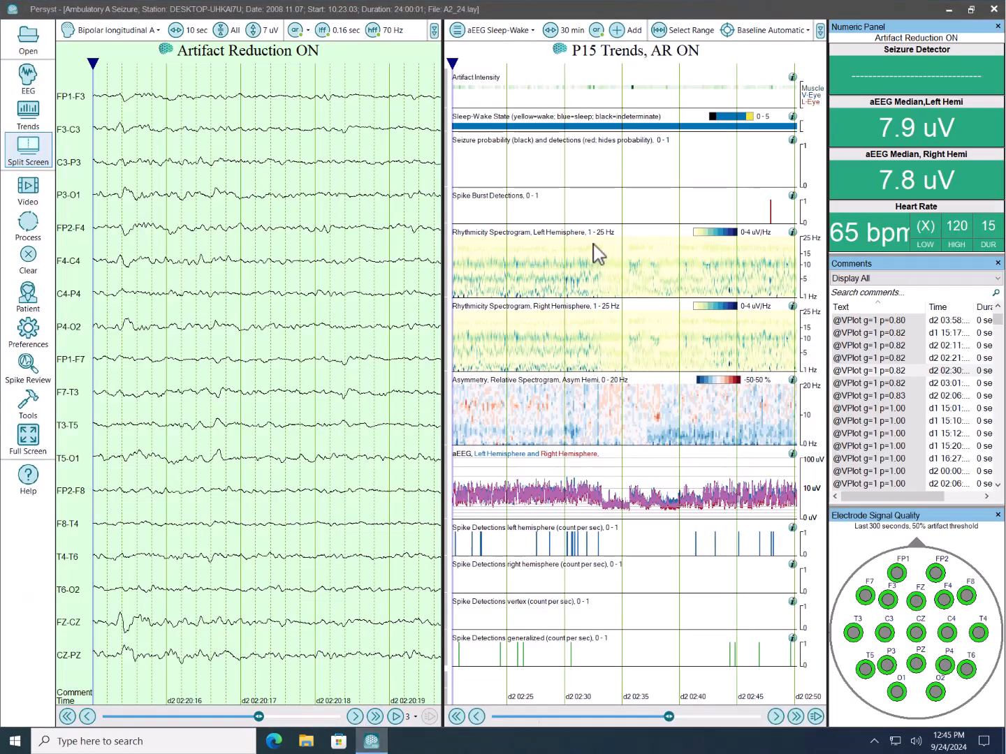
- Move back near the start of the recording and page forward through the P15 trends to about d1 12:55
left_click_drag(669, 716, 495, 717)
scroll(682, 277, "down", 1)
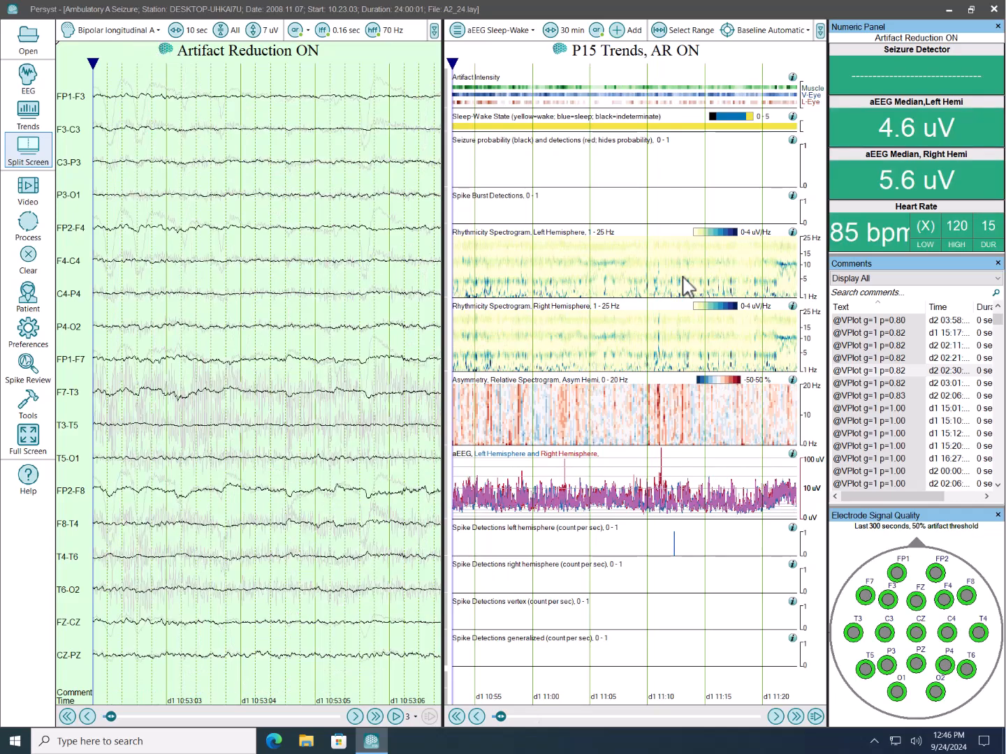
scroll(688, 286, "down", 1)
scroll(689, 286, "down", 1)
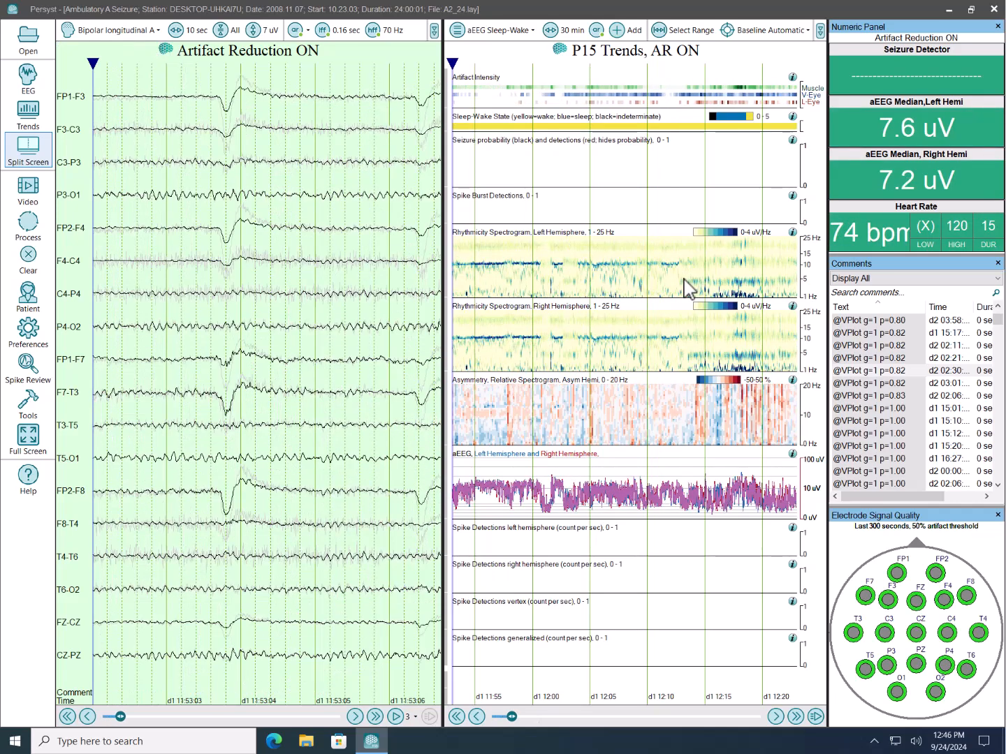
scroll(688, 285, "down", 1)
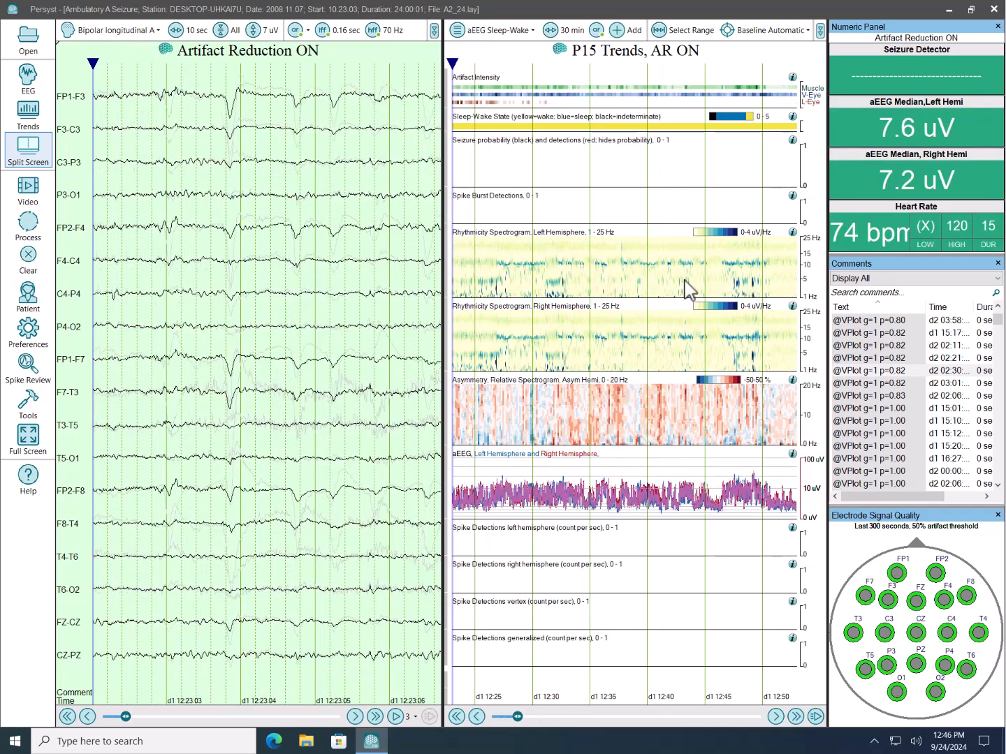
scroll(689, 286, "down", 1)
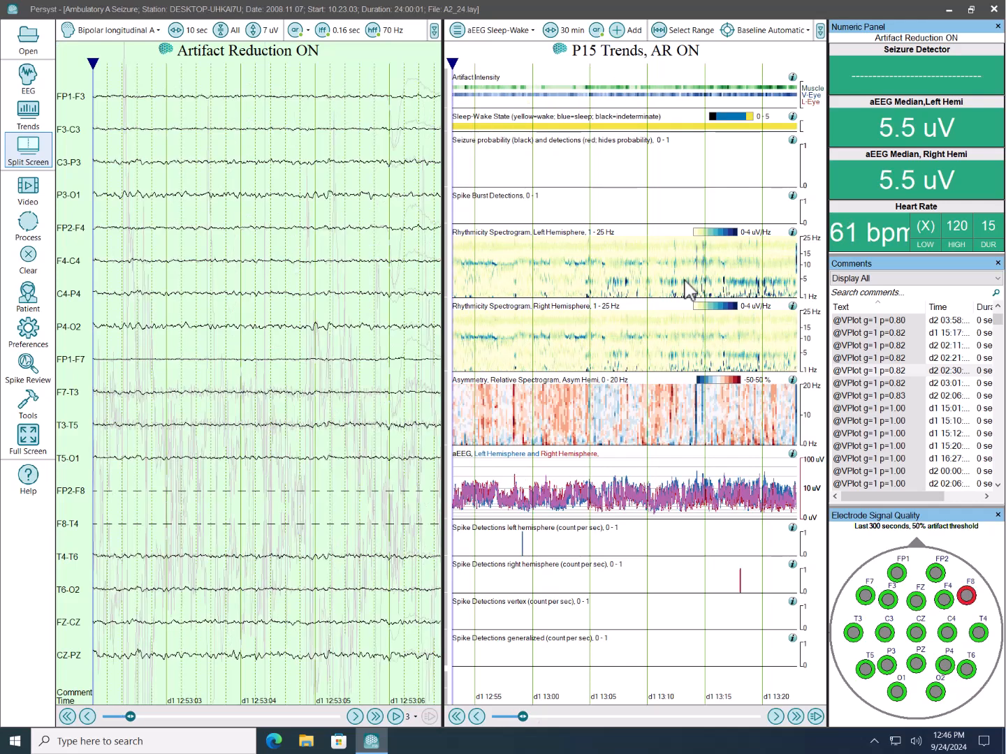
- Close the Numeric Panel, Comments and Electrode Signal Quality panels beside the trends
left_click(997, 27)
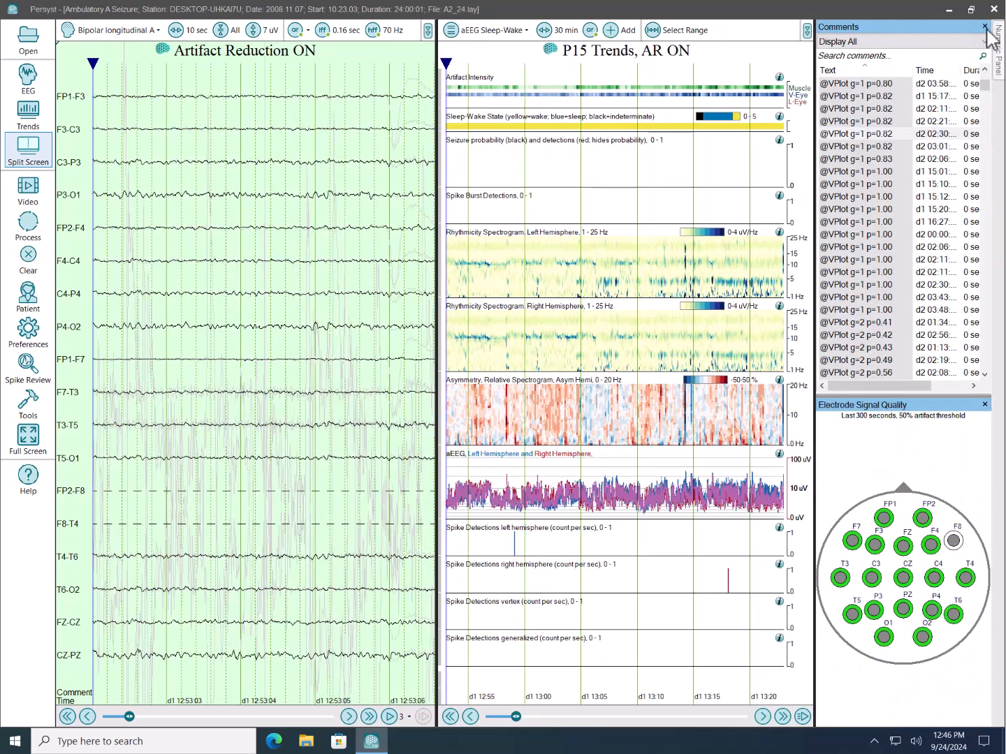
left_click(985, 27)
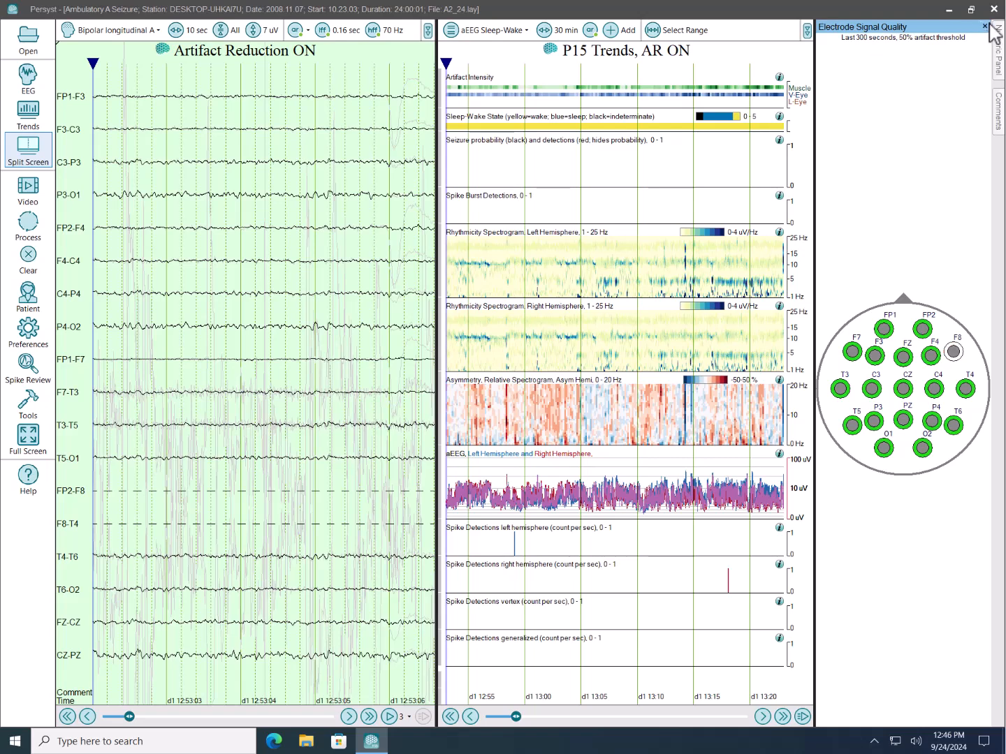
left_click(984, 26)
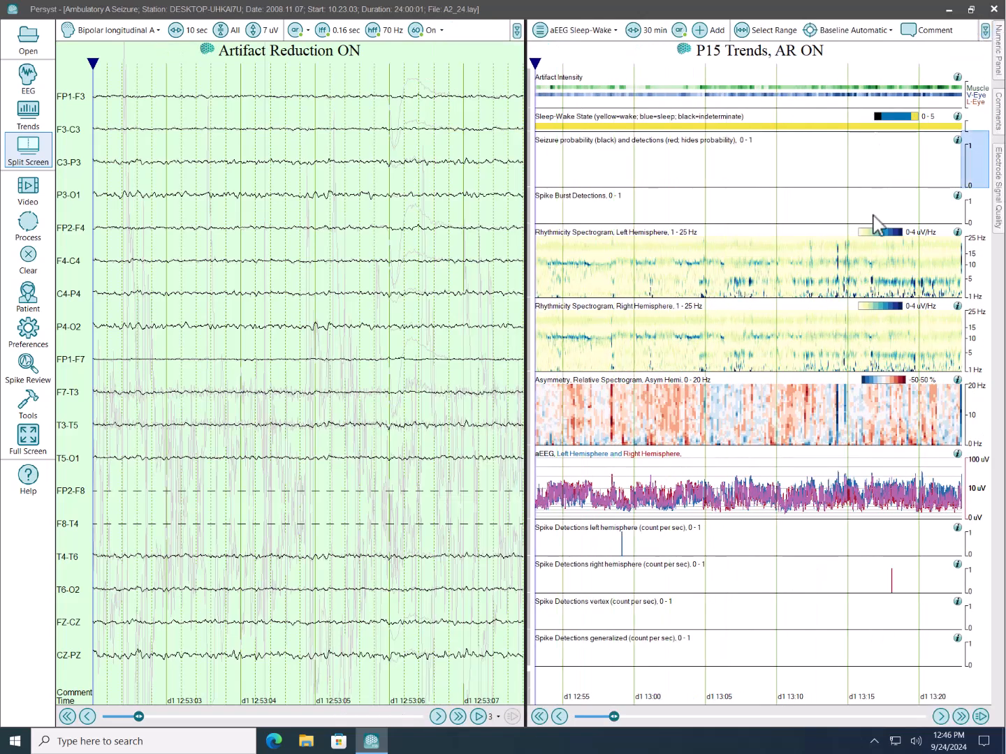
- Page the trends forward to the seizure detection and jump to its onset at about d1 14:38:22, with the preceding EEG shown
scroll(736, 280, "down", 1)
scroll(743, 285, "down", 2)
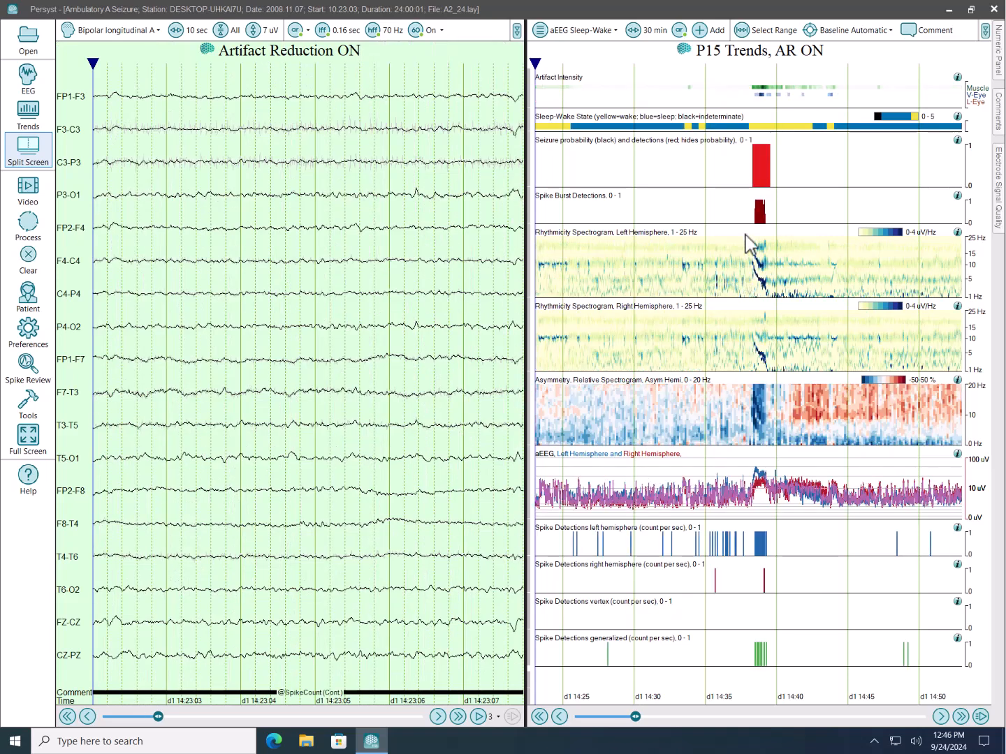
left_click(753, 260)
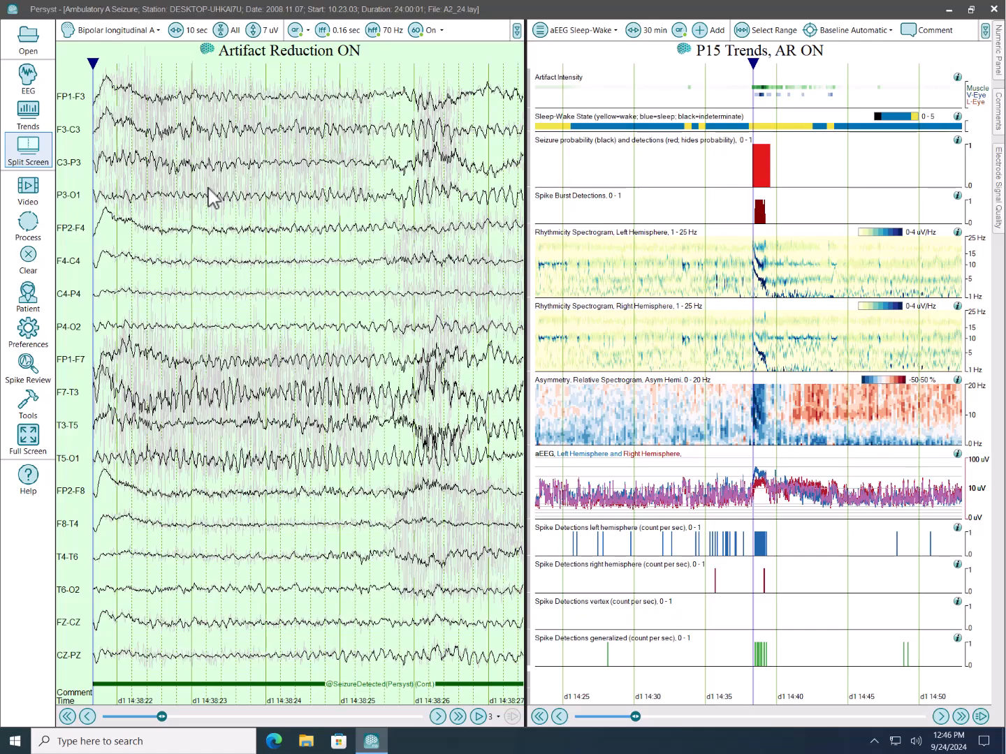
left_click_drag(202, 247, 329, 242)
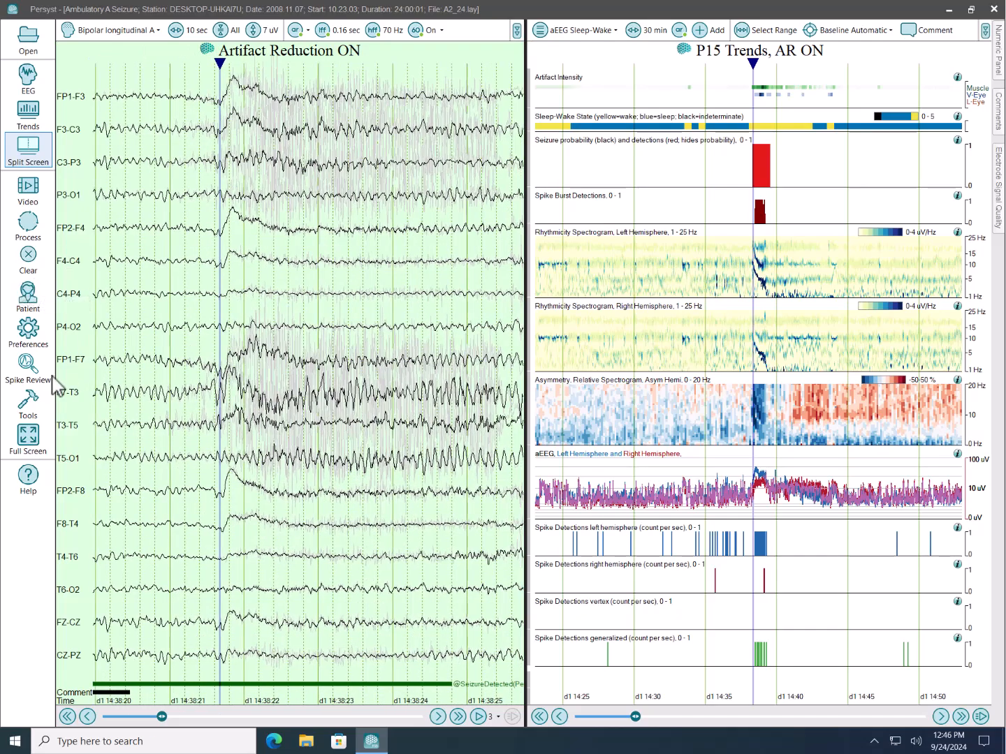
- Open the recording in InsightII, expand the EEG display and close the Comments panel
left_click(29, 405)
left_click(97, 290)
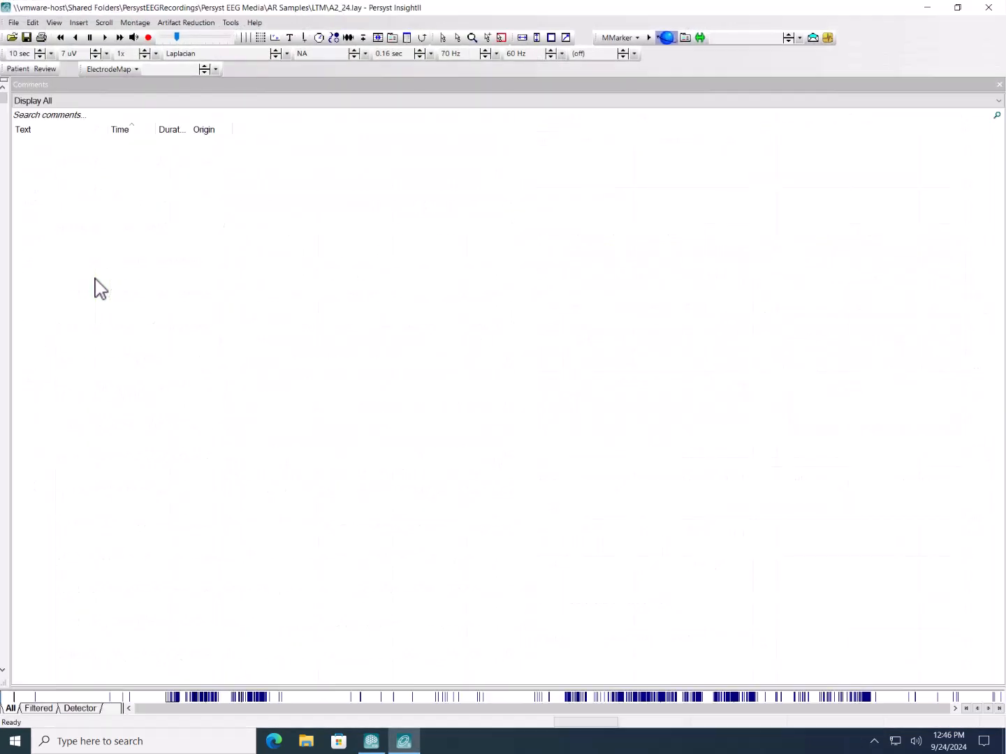
left_click_drag(4, 188, 843, 218)
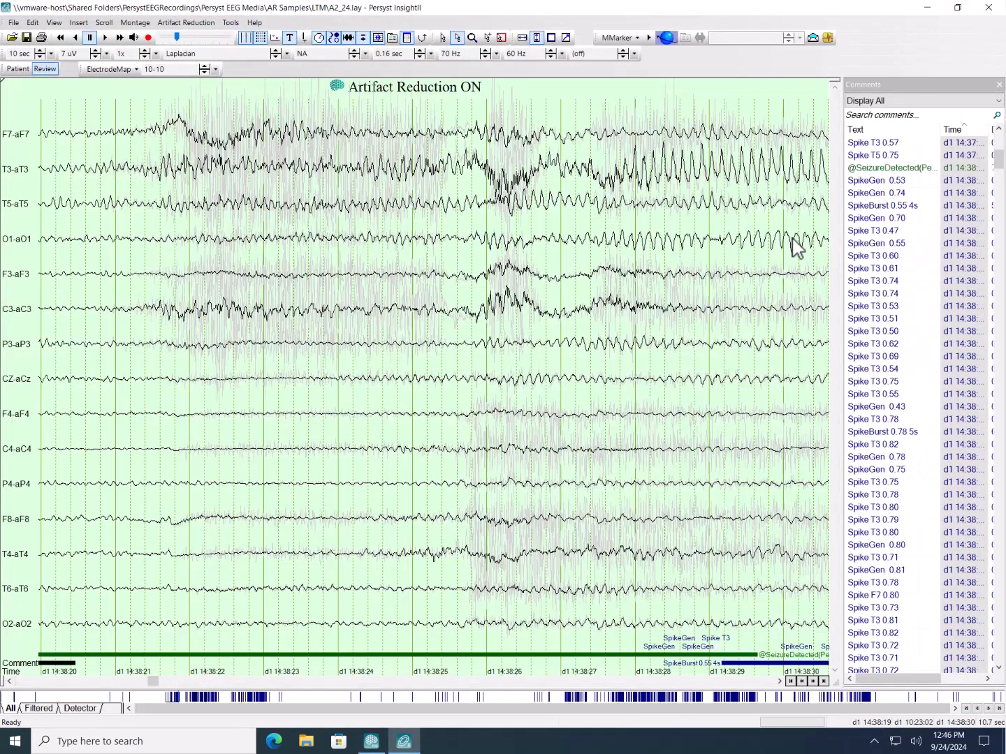
left_click(998, 84)
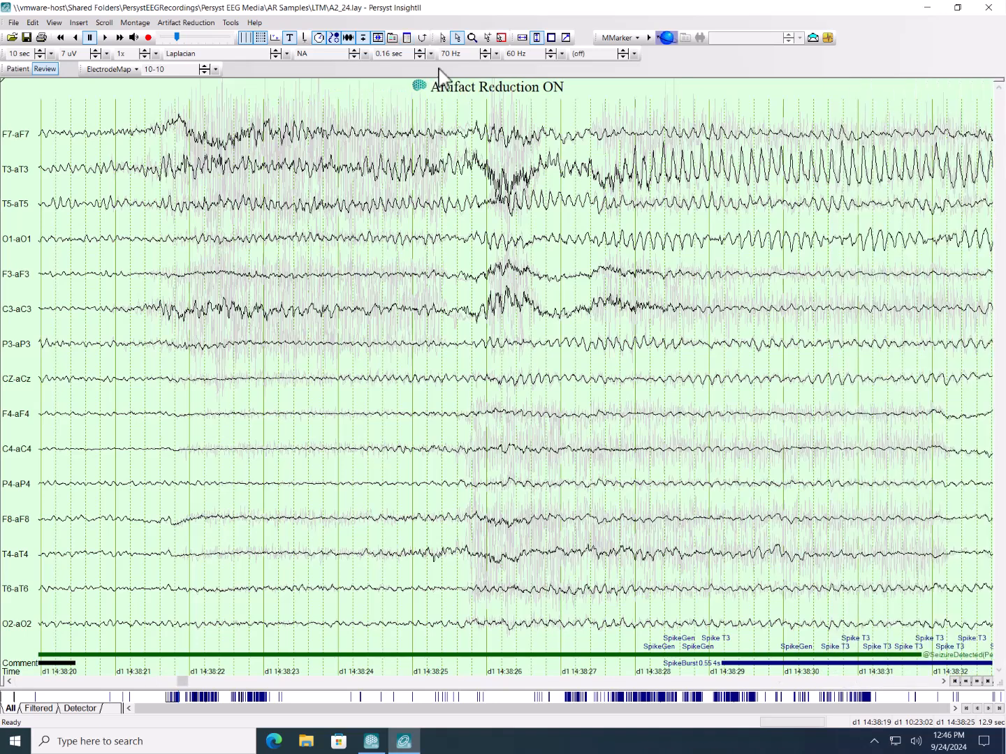
left_click(409, 39)
left_click(411, 40)
- Turn off artifact reduction and shift the EEG back to start at about d1 14:38:18
left_click(190, 23)
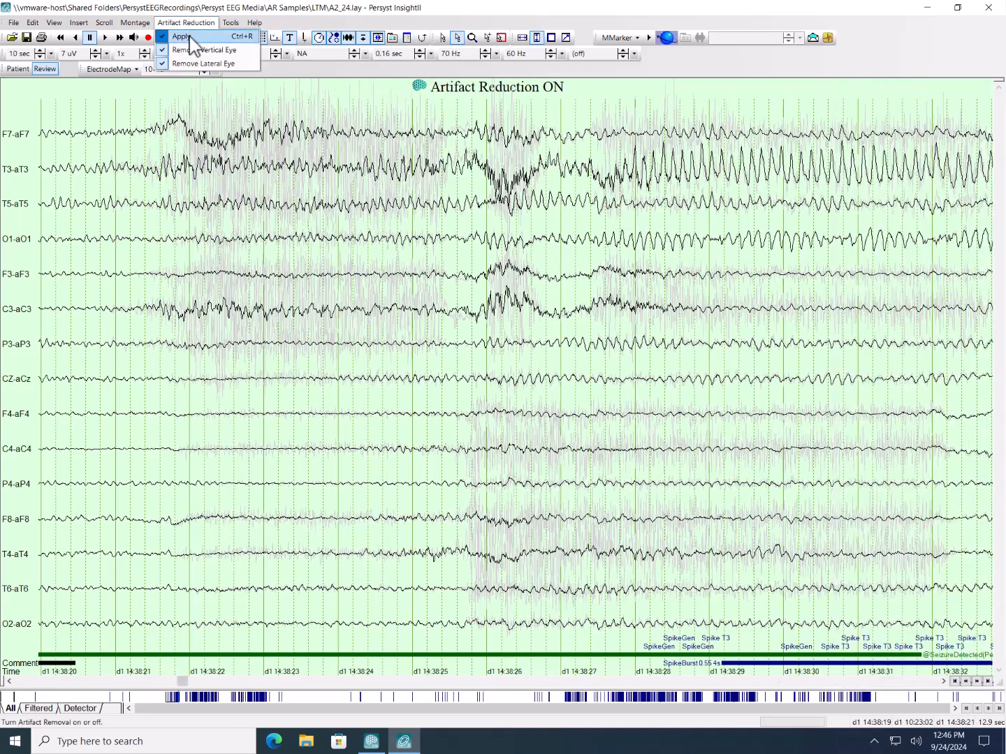
left_click(183, 36)
left_click_drag(314, 220, 434, 213)
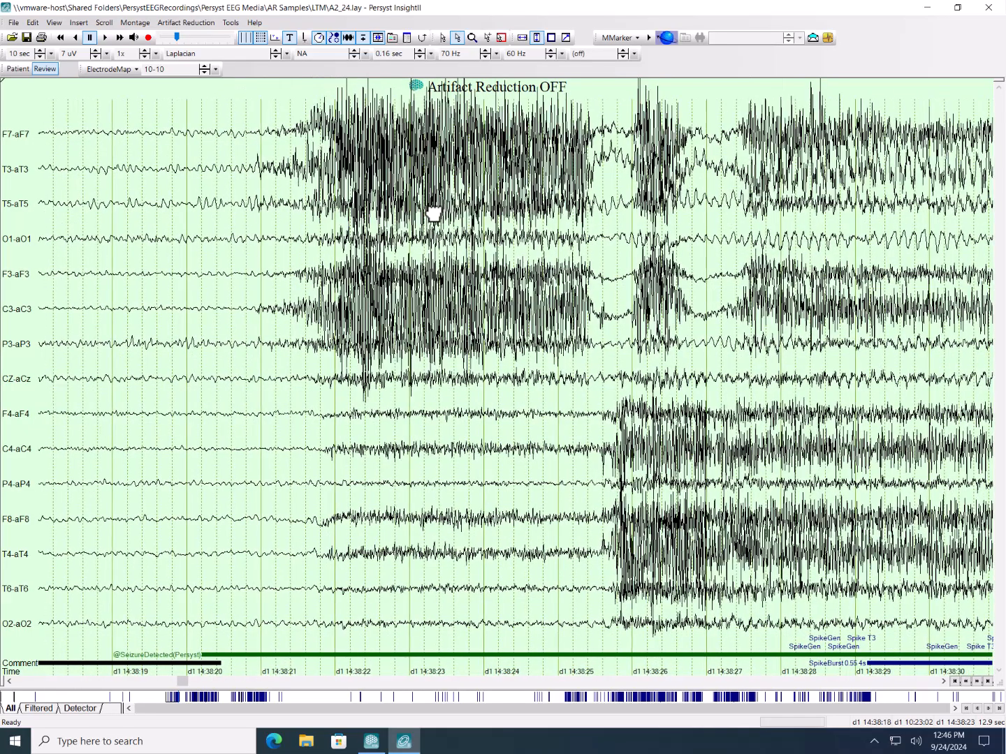
- Switch the montage to Referential (Av12) Longitudinal and move back to the EEG before the seizure onset, around d1 14:38:11
left_click(212, 52)
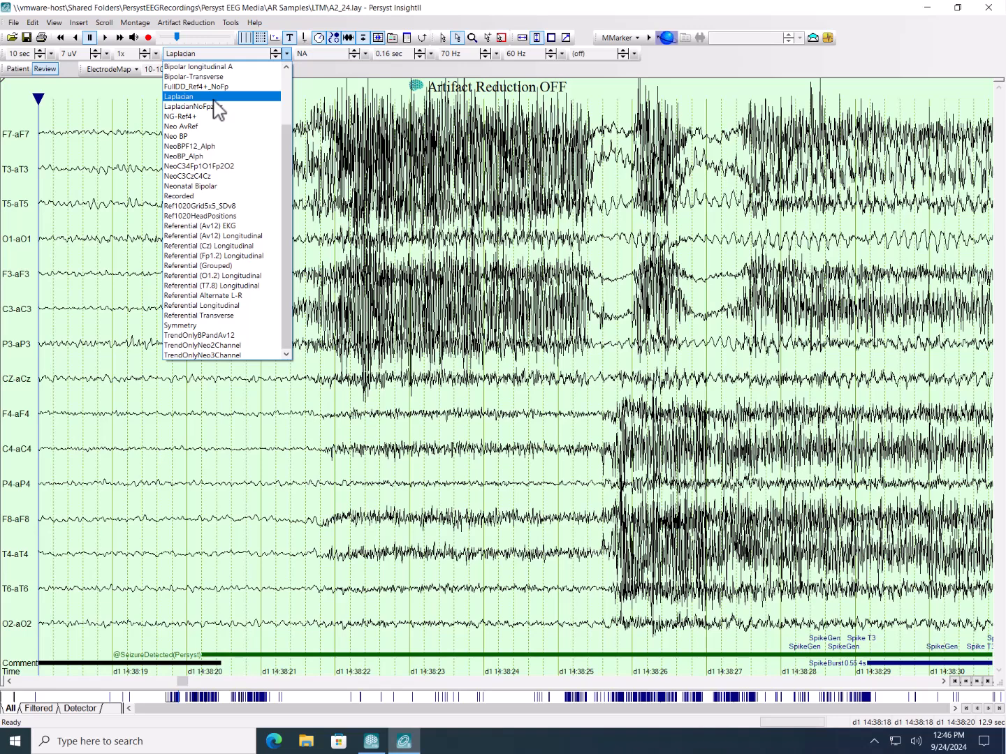
left_click(230, 236)
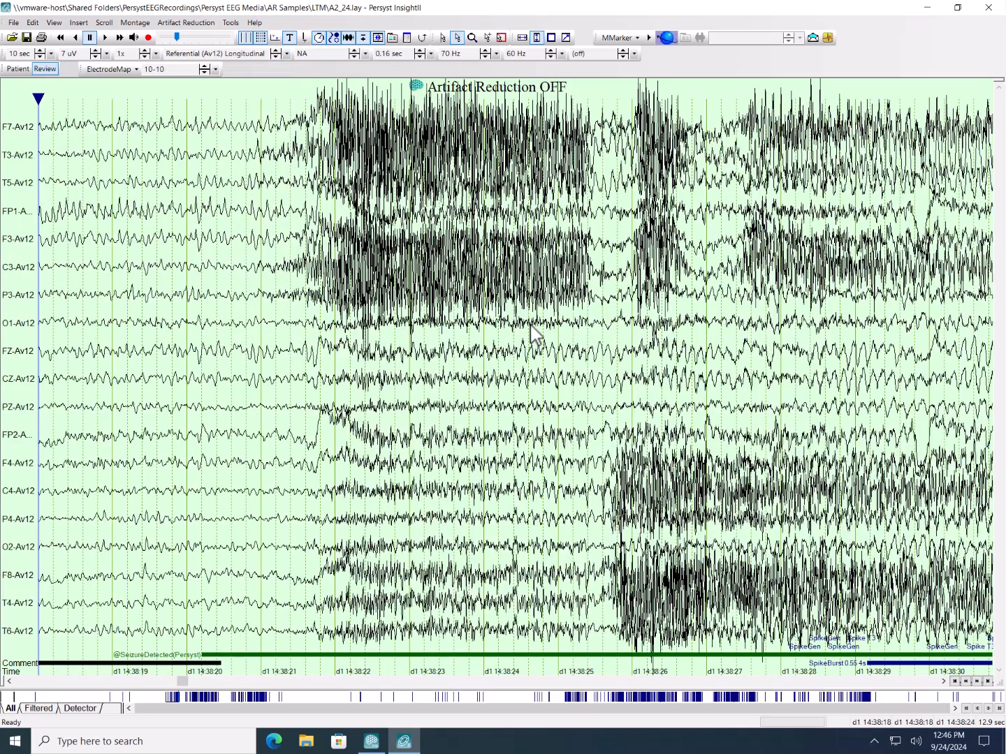
left_click_drag(430, 253, 811, 261)
left_click_drag(590, 267, 708, 261)
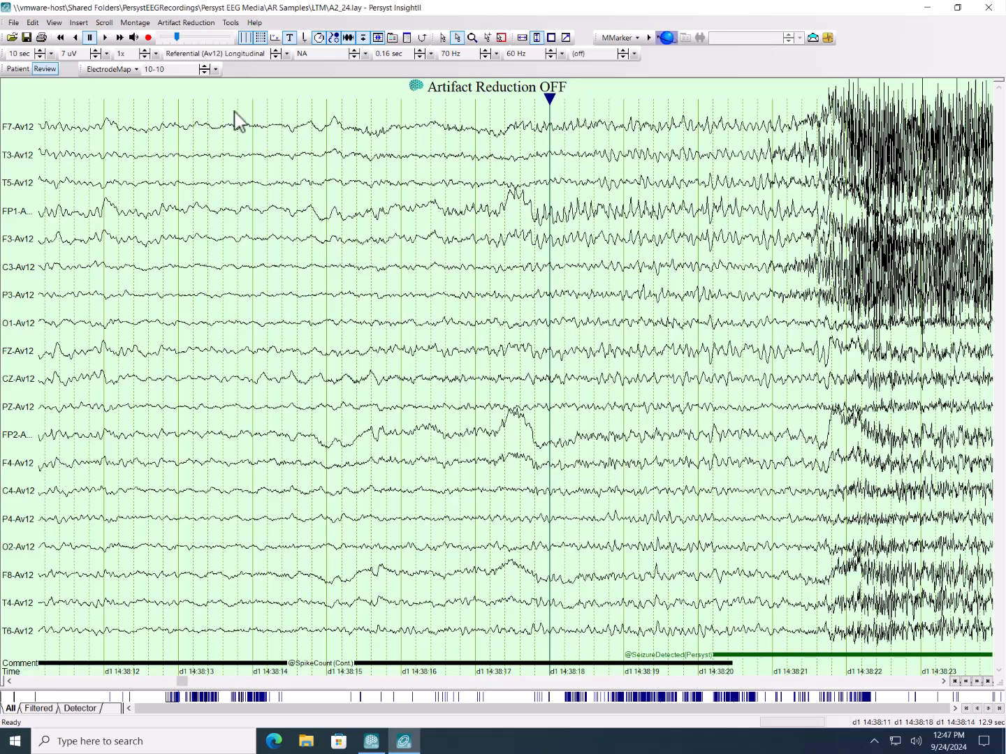
- Turn artifact reduction back on and shift the EEG back to about d1 14:38:10
left_click(187, 23)
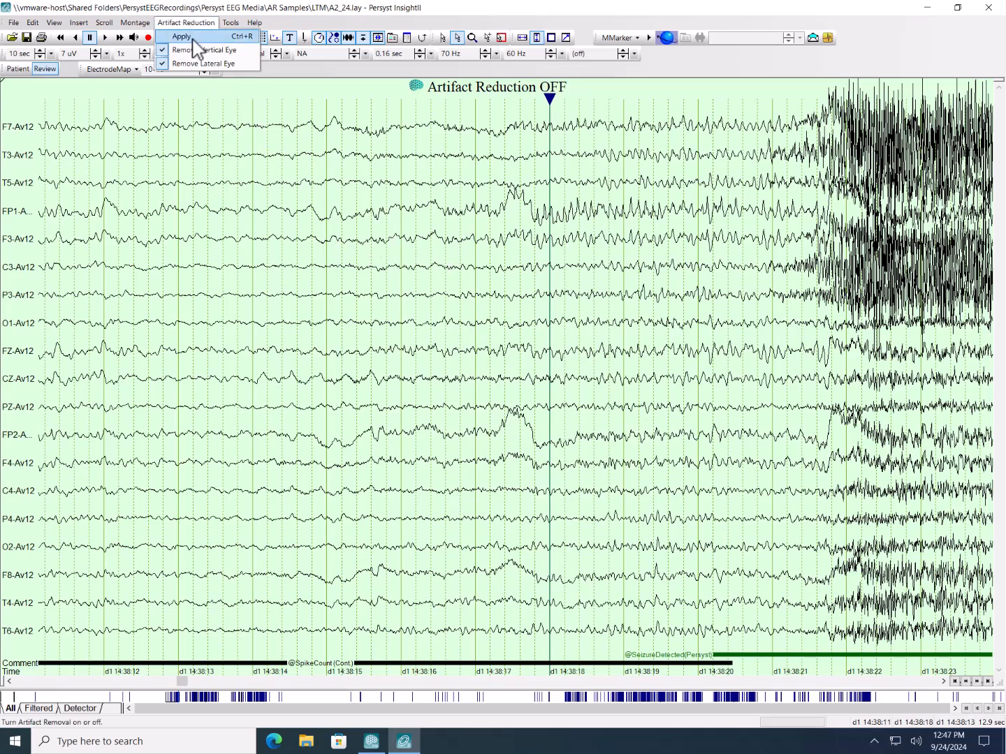
left_click(183, 37)
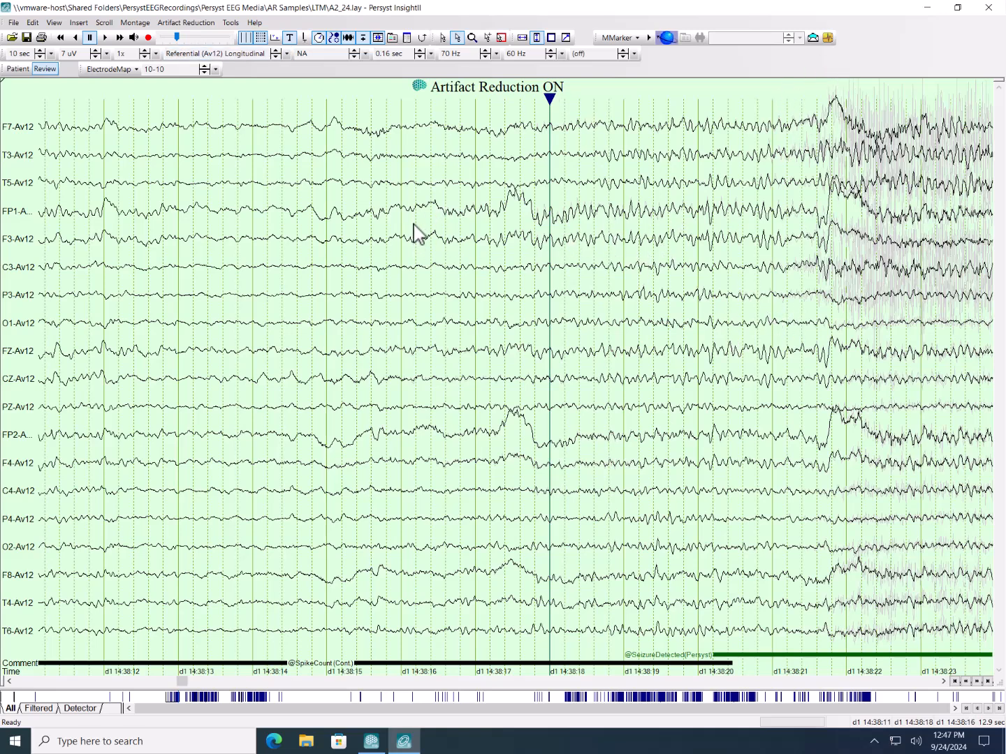
left_click_drag(352, 231, 398, 231)
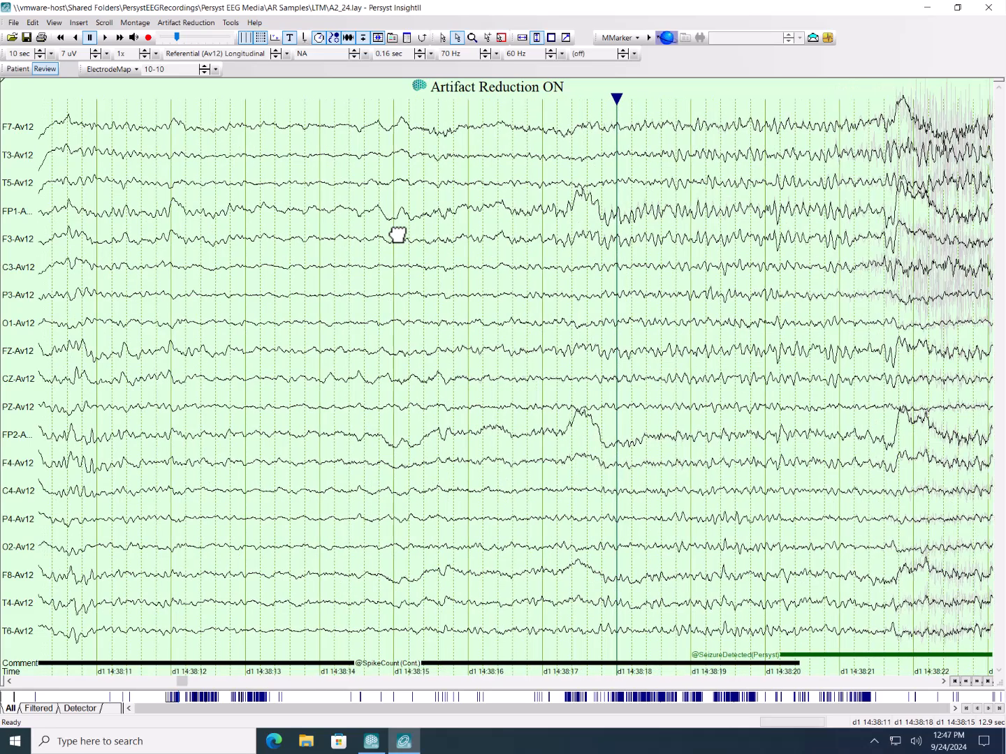
- Display the FFT DTAB Map beside the EEG and widen the waveform area to about 8.1 seconds
left_click(336, 54)
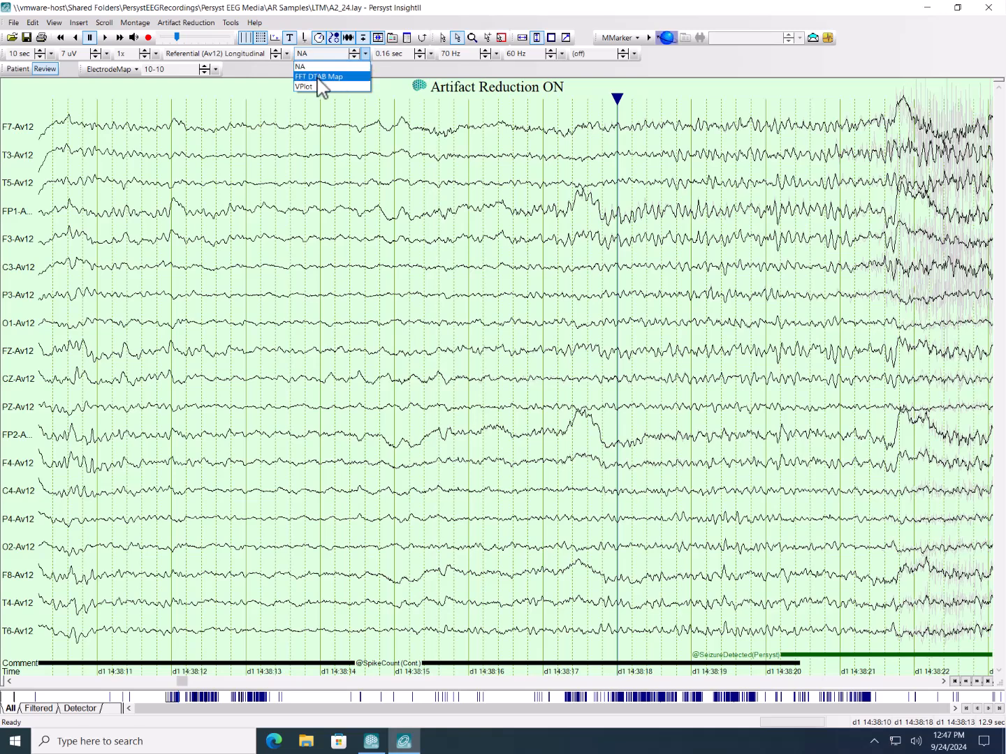
left_click(317, 77)
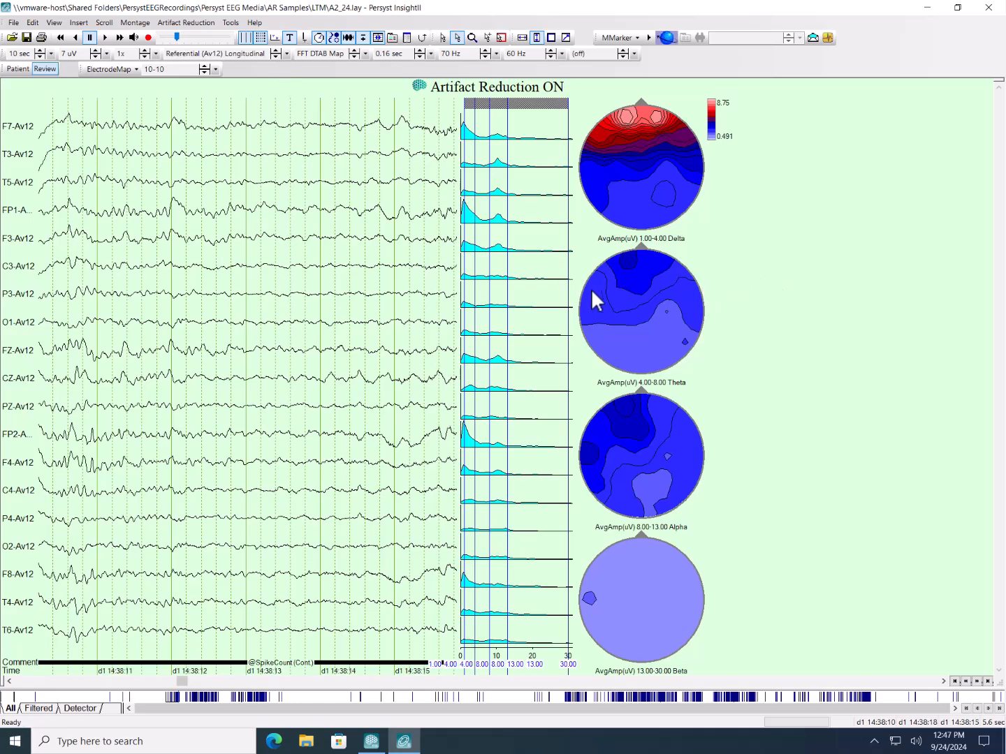
left_click_drag(575, 295, 806, 303)
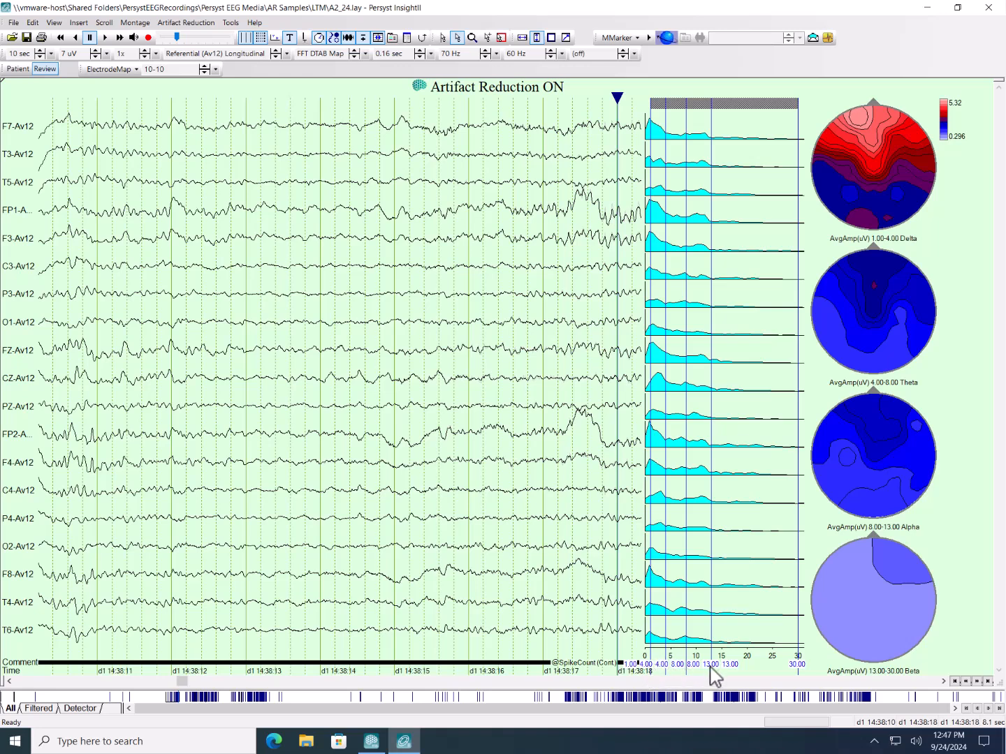
- Check the Frequency Domain Analysis properties of the FFT spectra, including the delta, theta, alpha and beta bins
right_click(726, 223)
left_click(740, 228)
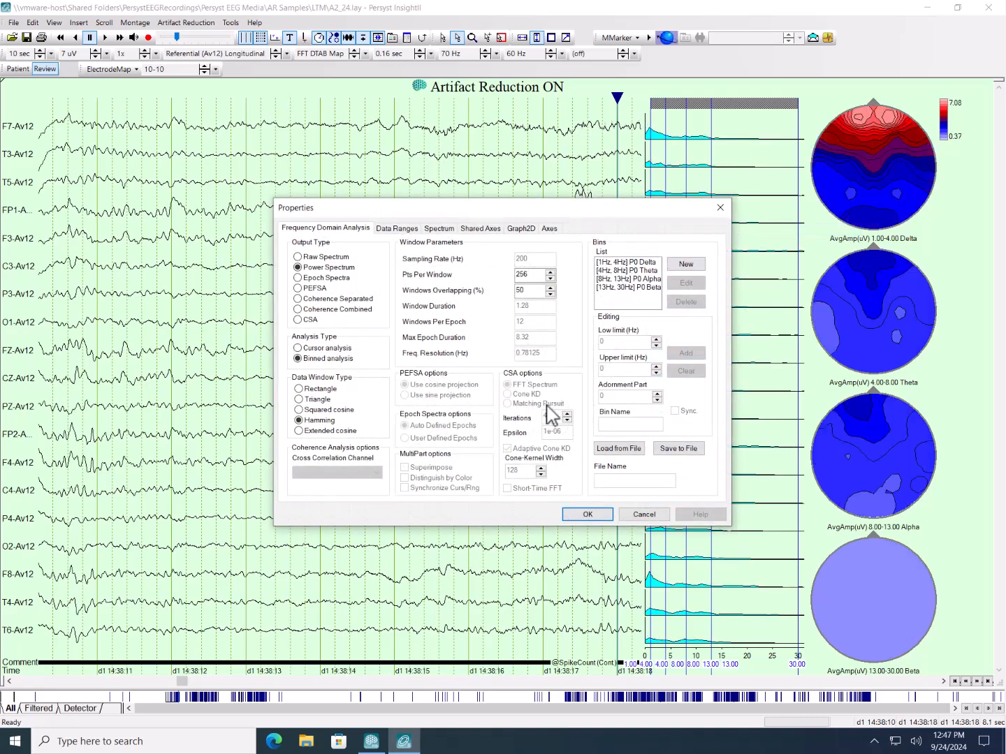
left_click(720, 208)
- Reset the analysis display to NA and apply the FFT DTAB Map again, dismissing the parameter message
left_click(322, 55)
left_click(321, 70)
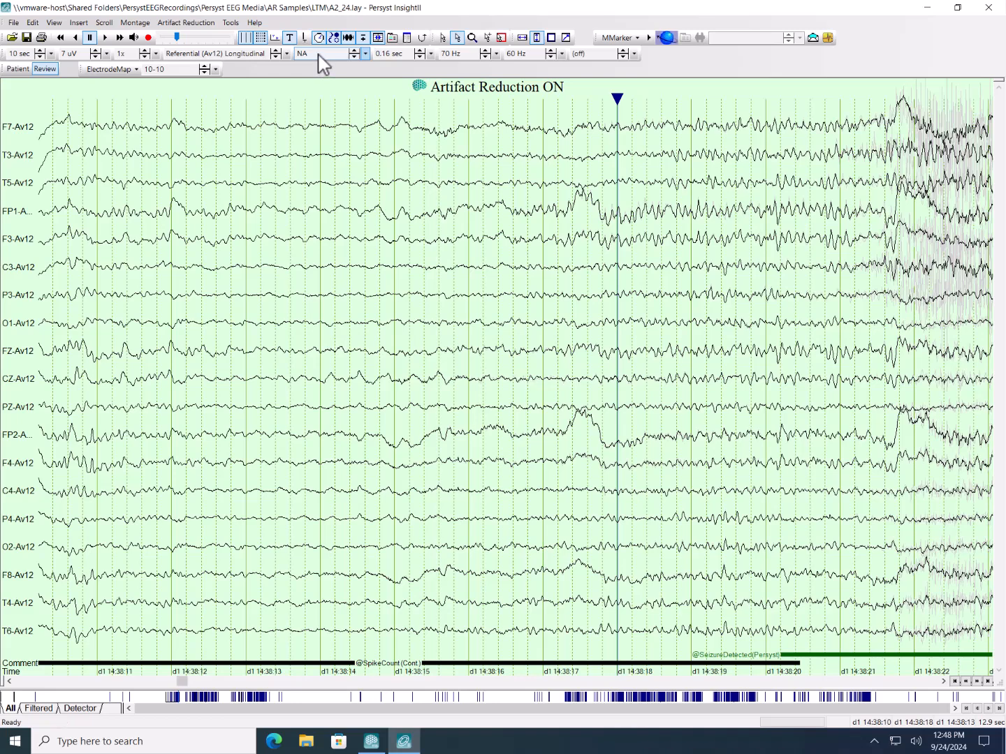
left_click(322, 56)
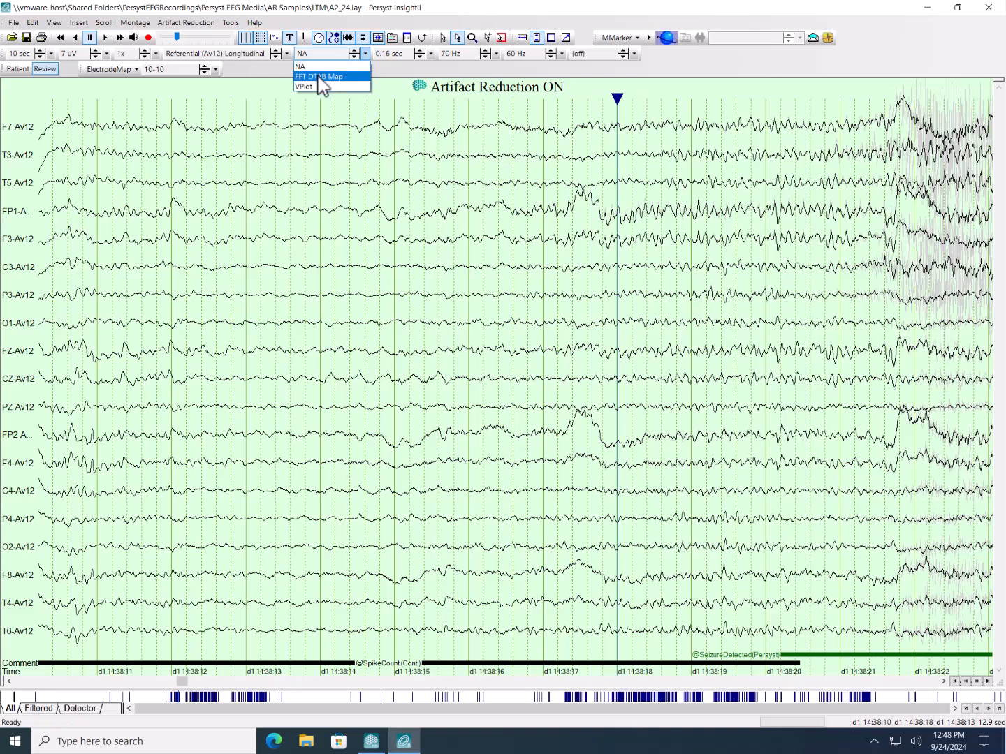
left_click(320, 76)
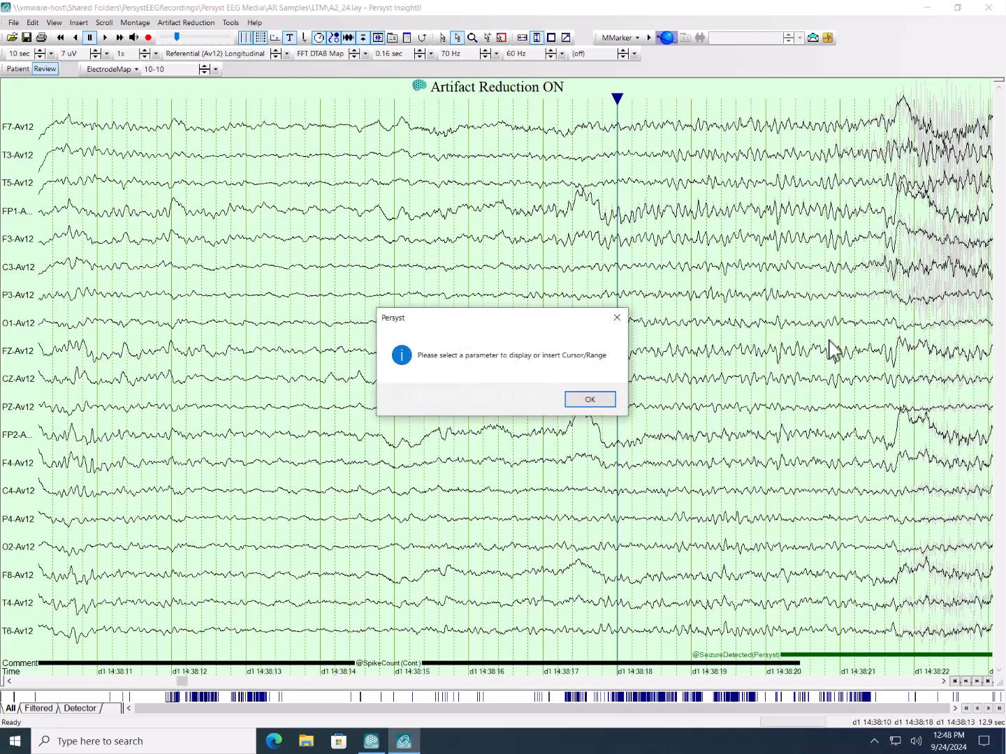
left_click(581, 402)
- Turn off Fix Position of New Cursors for the EEG display
right_click(222, 301)
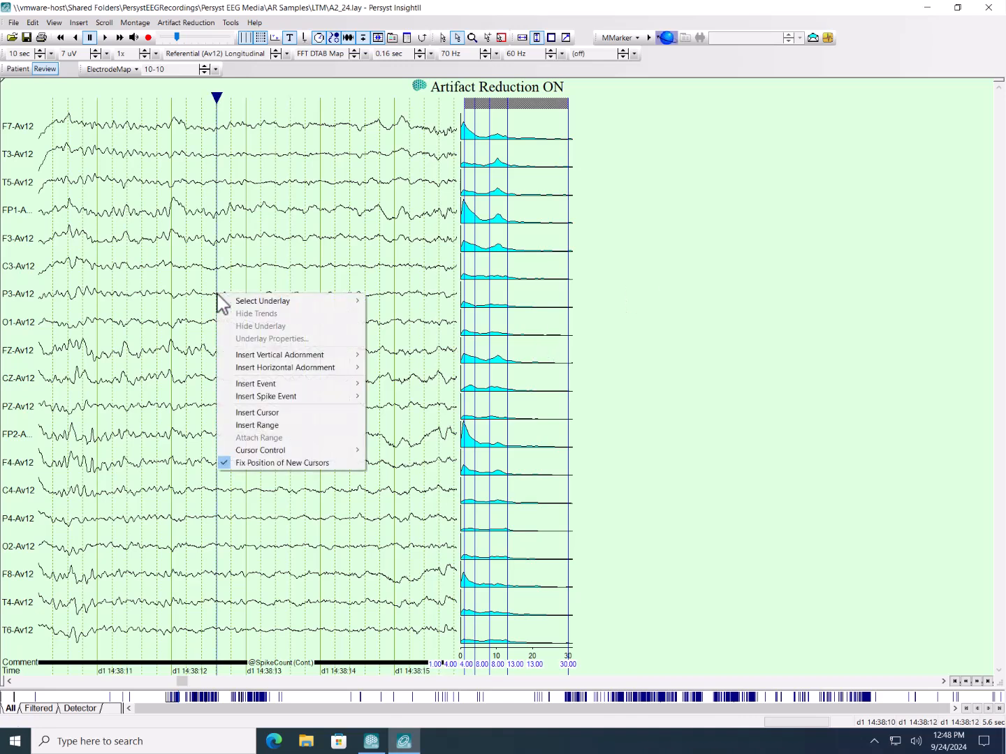
mouse_move(250, 376)
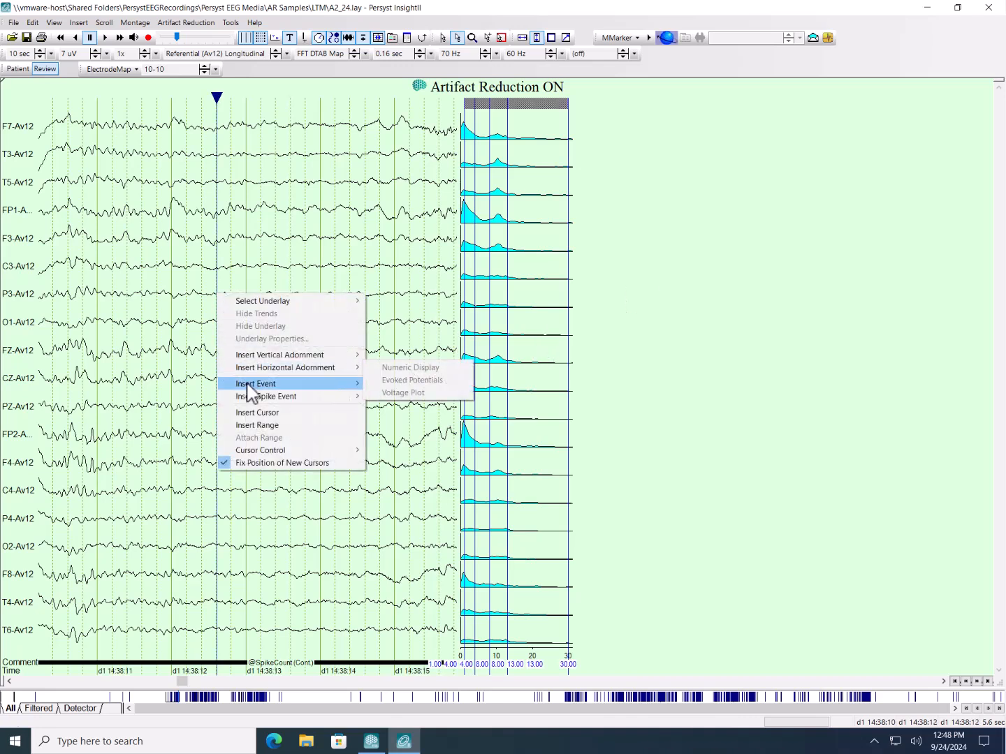
left_click(245, 464)
- Insert a range on the EEG and adjust its end cursor so it spans 4.35 seconds
right_click(222, 360)
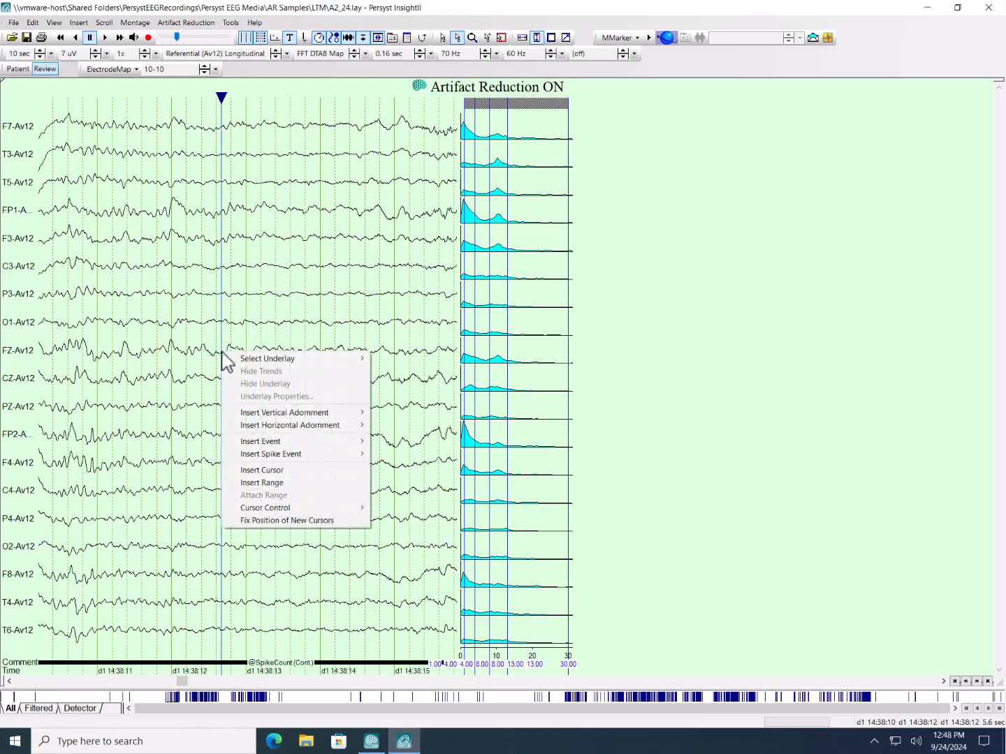
left_click(248, 481)
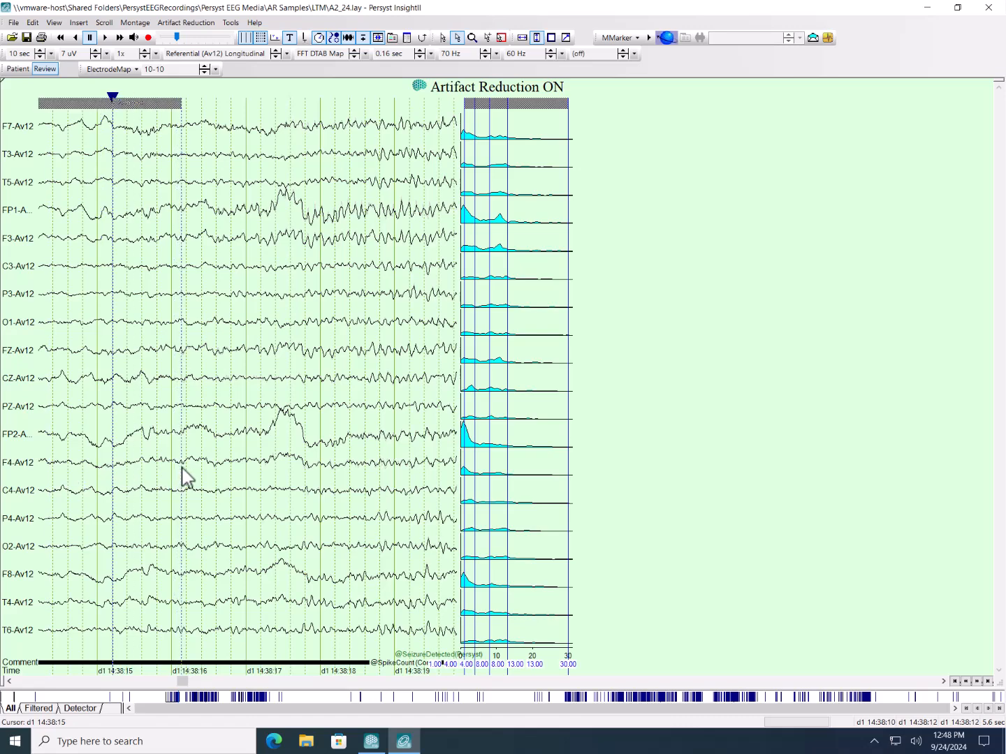
left_click(299, 462)
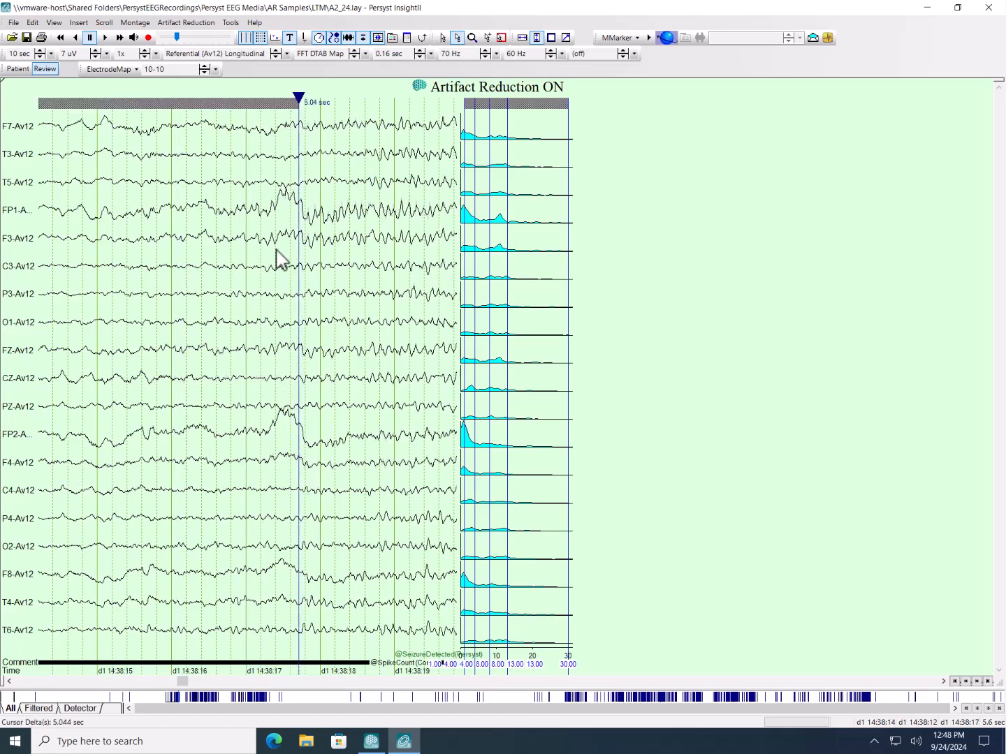
left_click_drag(300, 100, 250, 102)
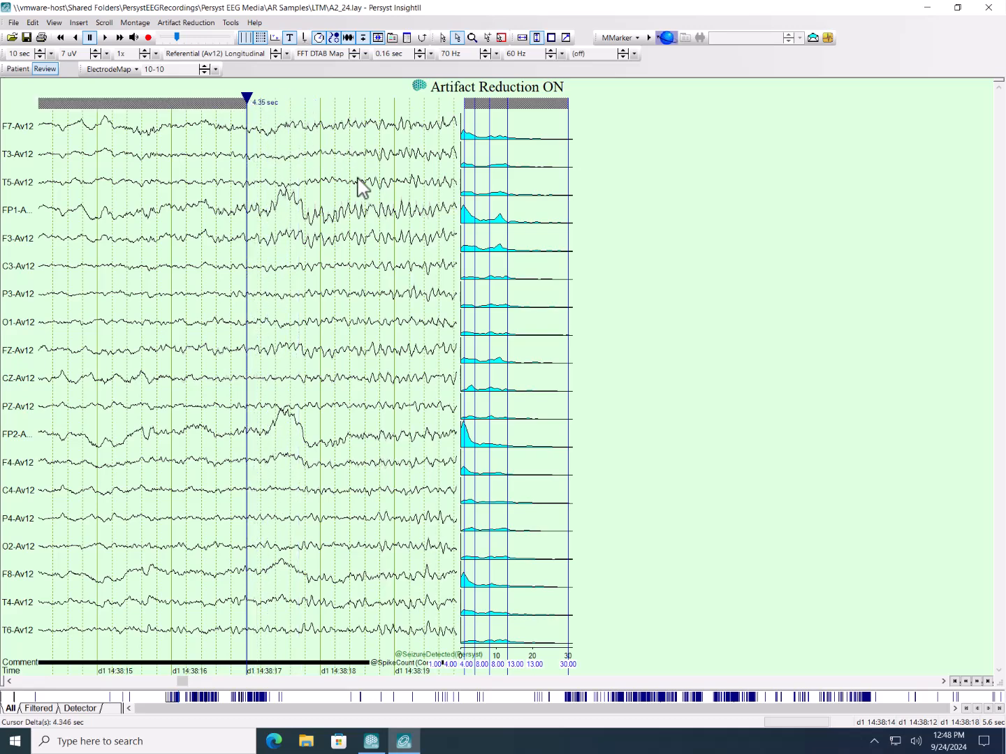
- Reapply the FFT DTAB Map to the selected range and widen the waveform area beside the spectra and maps to about 9.2 seconds
left_click(325, 55)
left_click(319, 73)
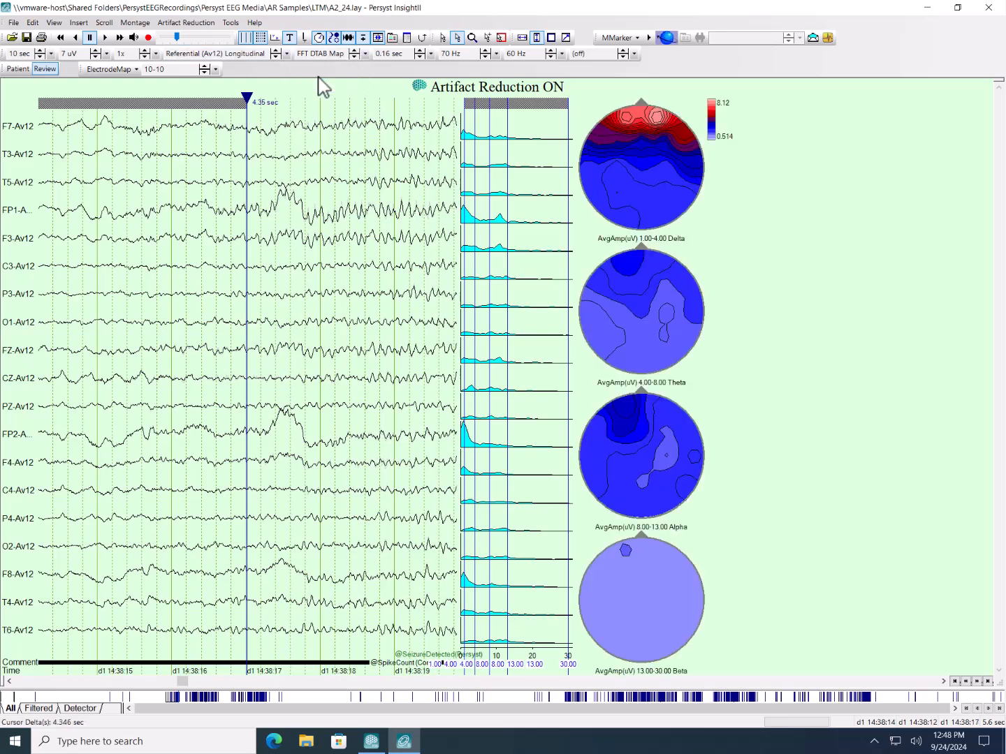
mouse_move(575, 261)
left_mouse_down()
mouse_move(857, 264)
mouse_move(836, 269)
mouse_move(840, 279)
left_mouse_up()
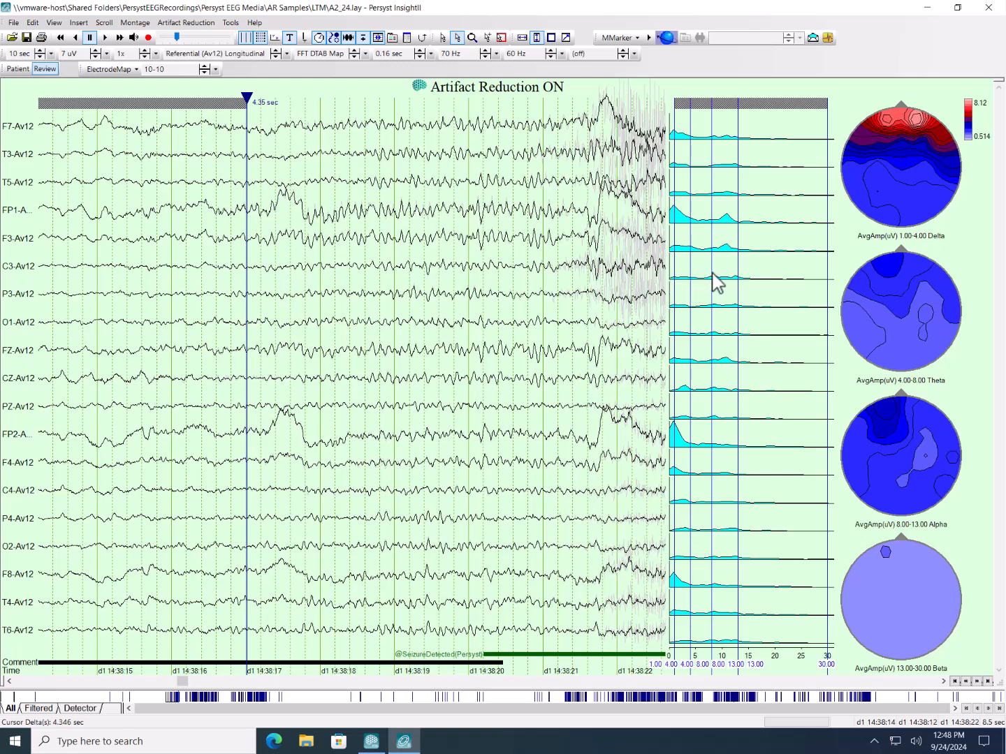
left_click_drag(668, 273, 730, 286)
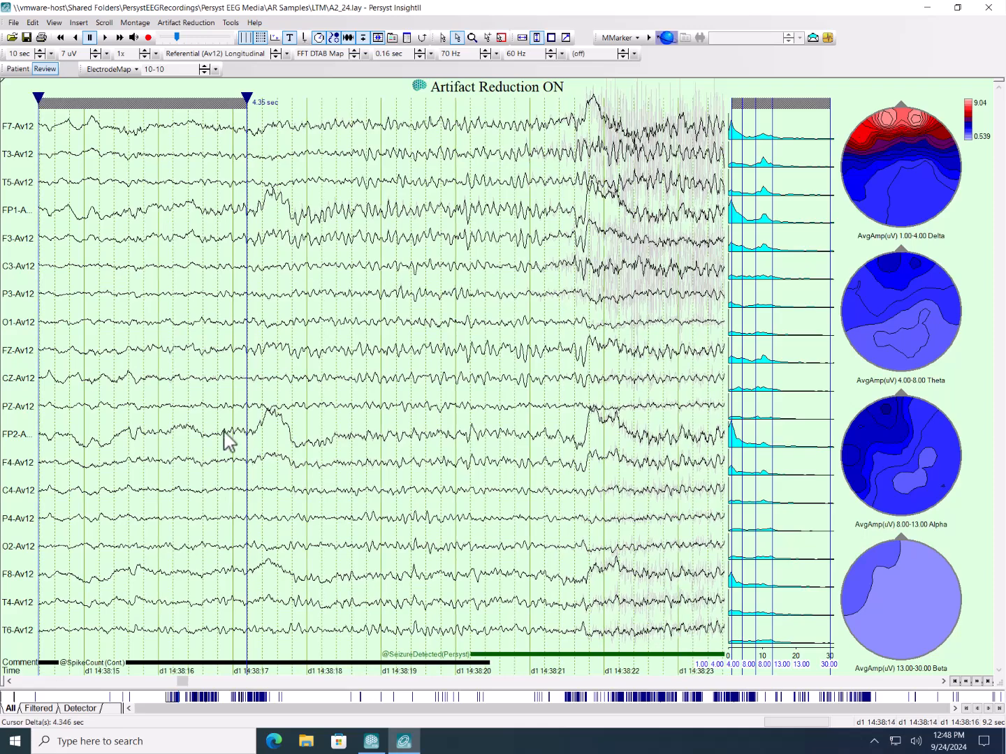
left_click(10, 681)
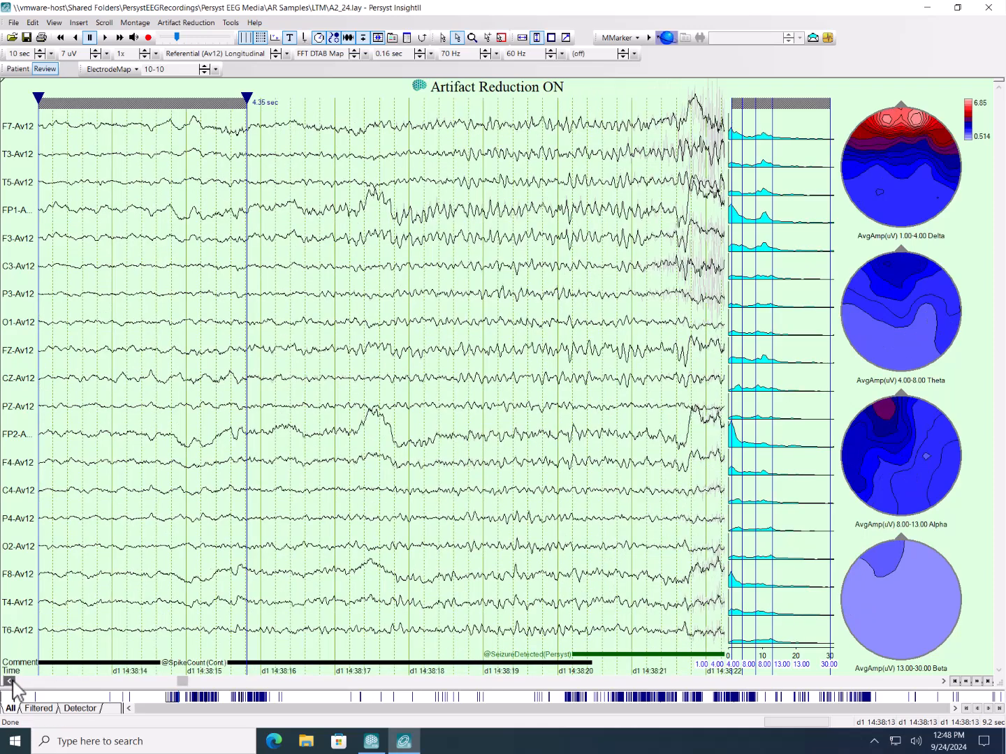
- Reposition the analysis range on the EEG to start between 14:38:13 and 14:38:14 and span 4.00 seconds
left_click(117, 105)
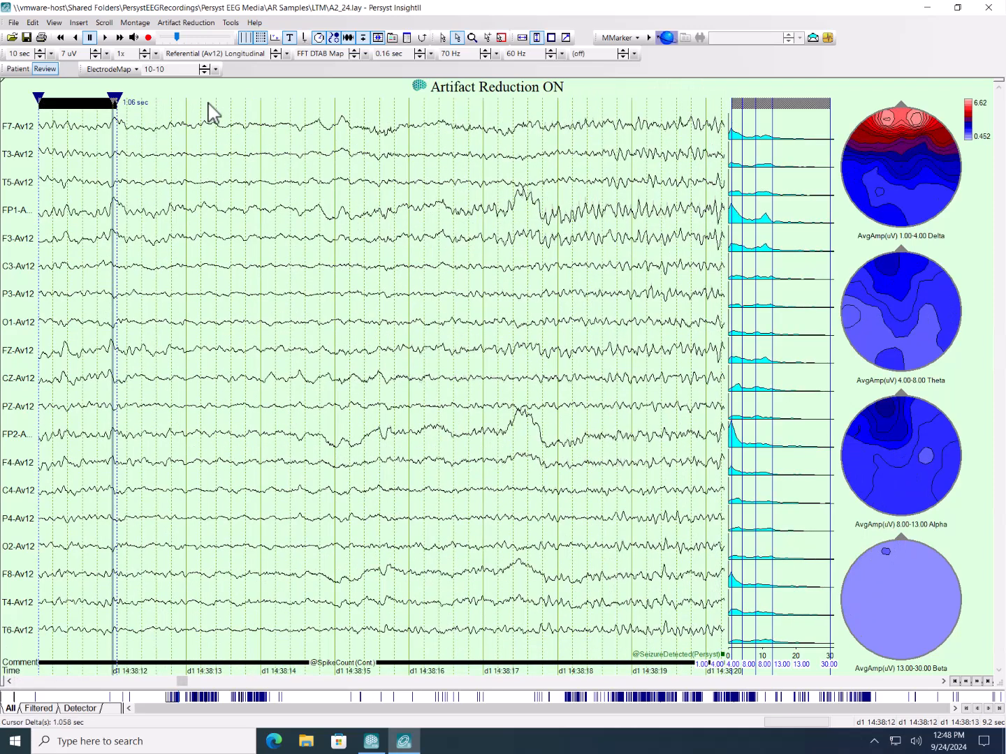
left_click(241, 102)
mouse_move(245, 99)
left_mouse_down()
mouse_move(424, 105)
mouse_move(423, 130)
mouse_move(432, 101)
mouse_move(538, 106)
left_mouse_up()
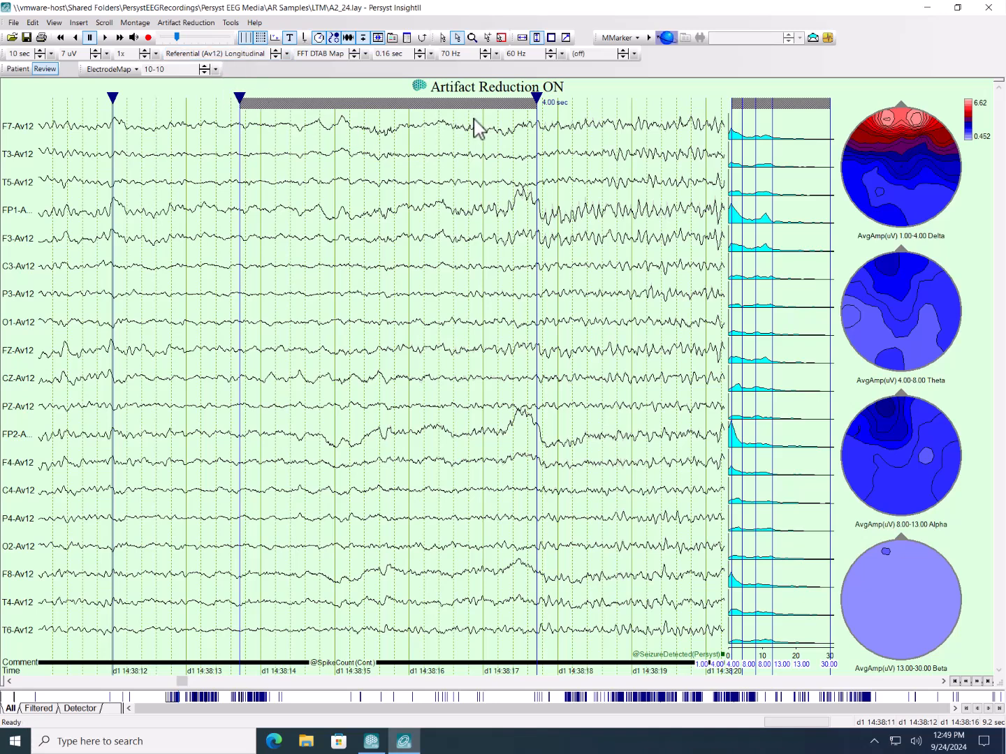
- Set the frequency spectra to create their analysis ranges from Ranges with the Visible subset
right_click(770, 190)
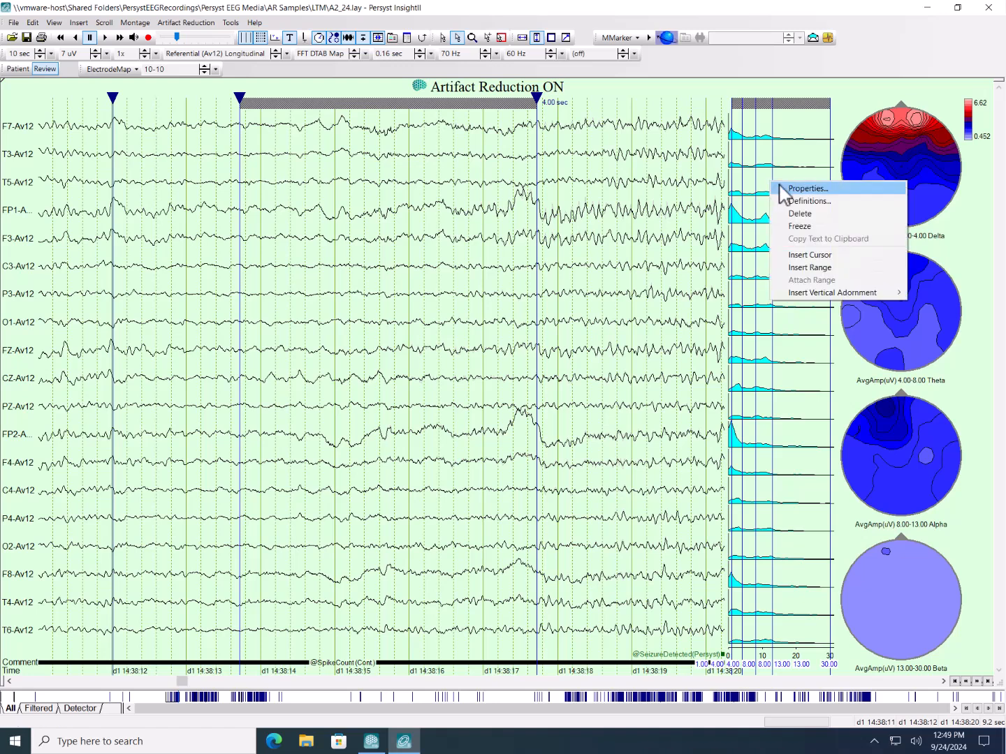
left_click(778, 189)
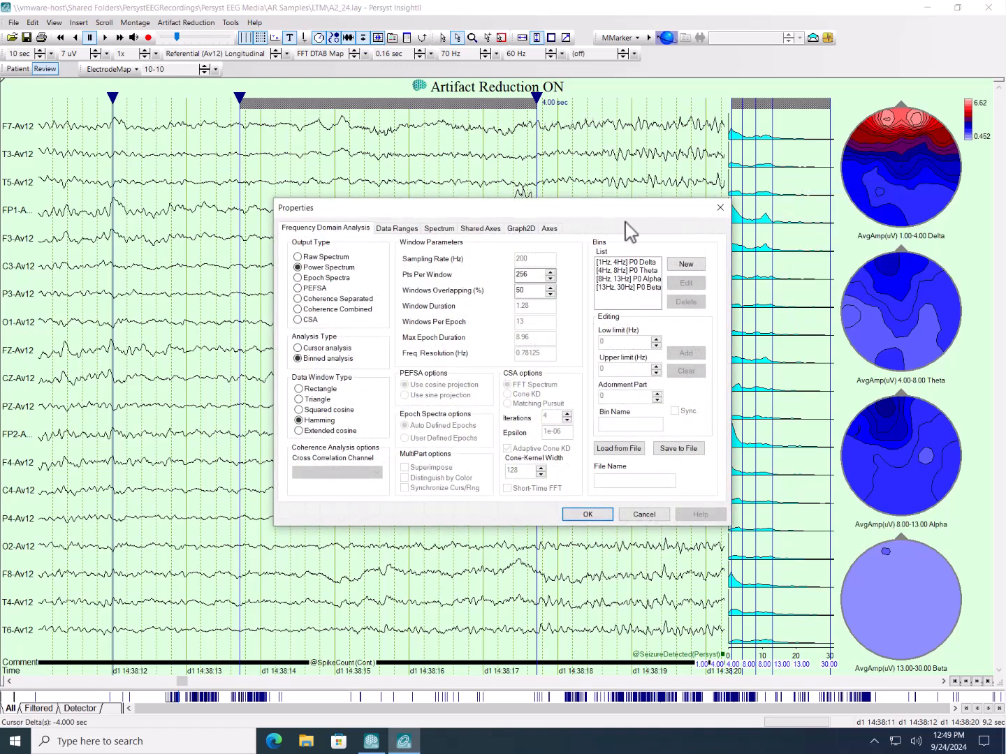
left_click(406, 228)
left_click(399, 258)
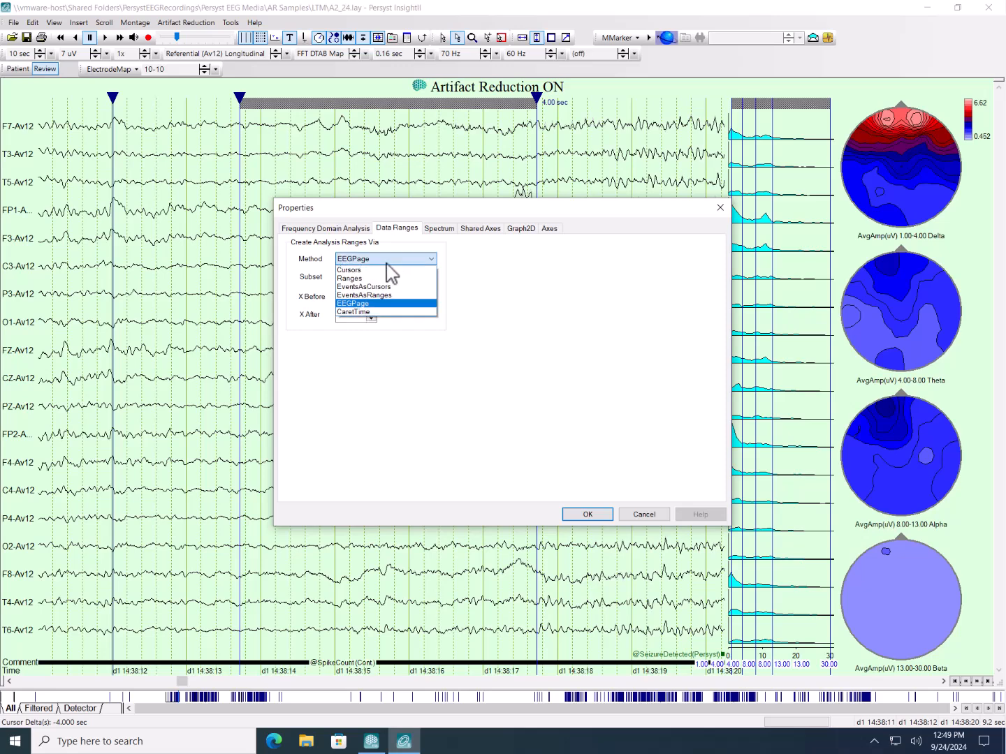
left_click(355, 278)
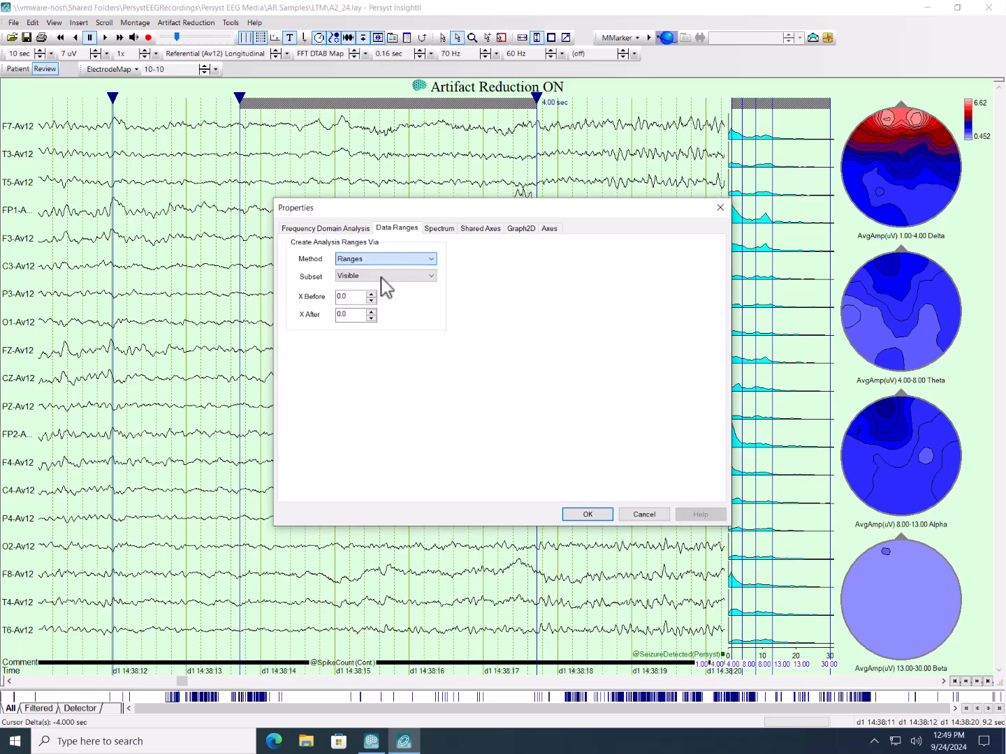
left_click(357, 276)
left_click(358, 286)
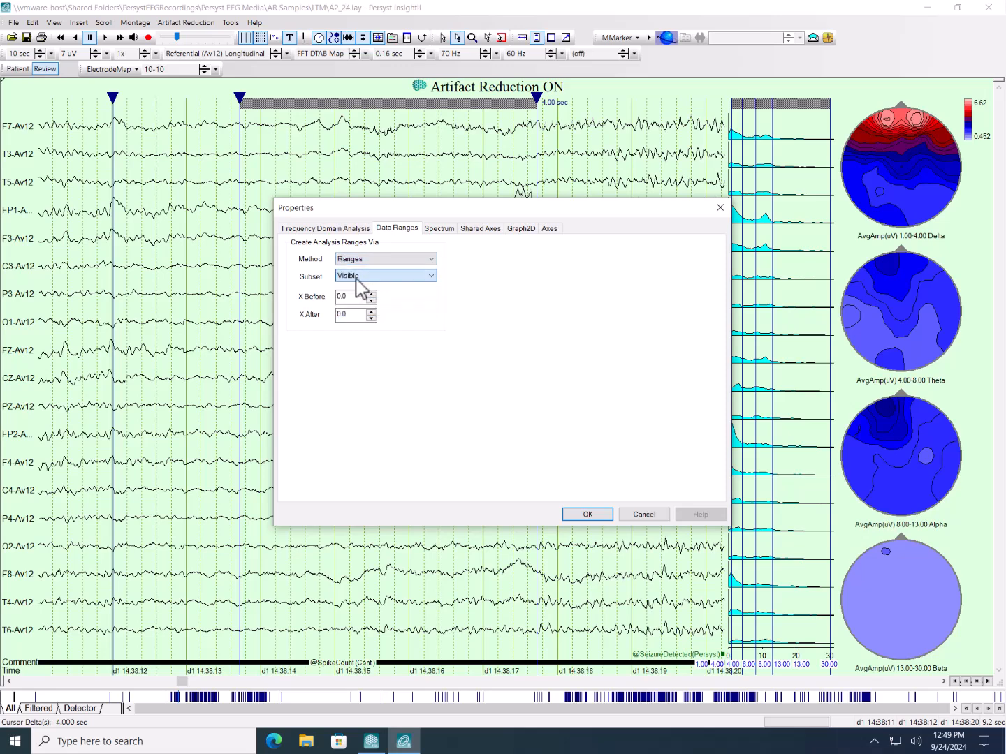
left_click(588, 516)
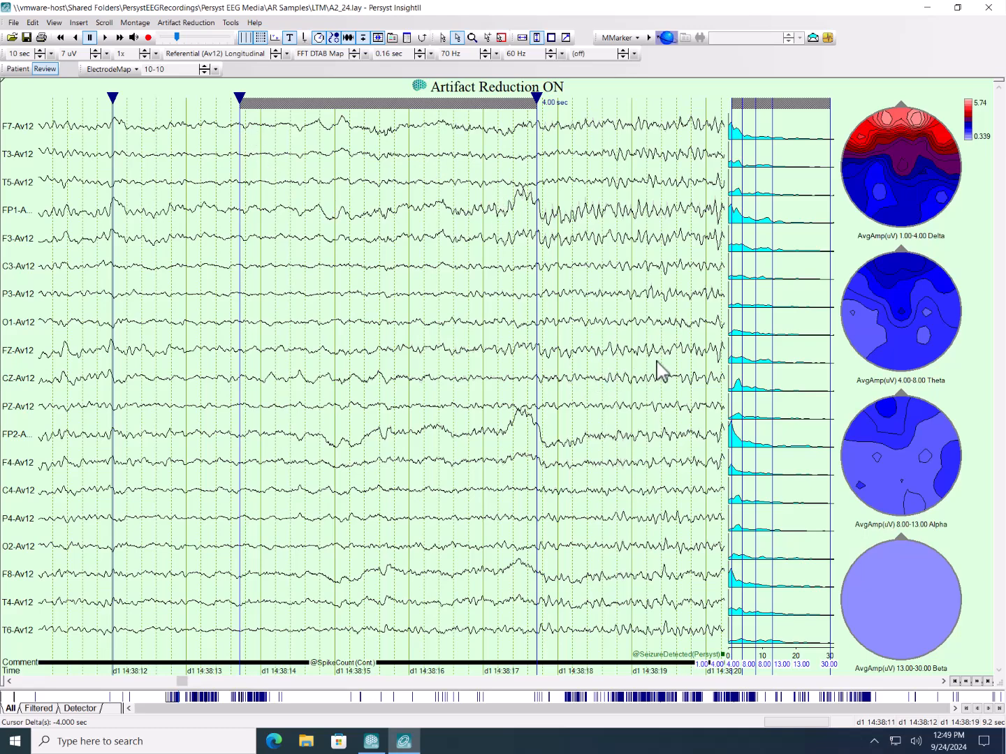
- Move the EEG forward so the analysis range starts near 14:38:17, and shorten the range to 2.02 seconds
left_click_drag(645, 361, 416, 361)
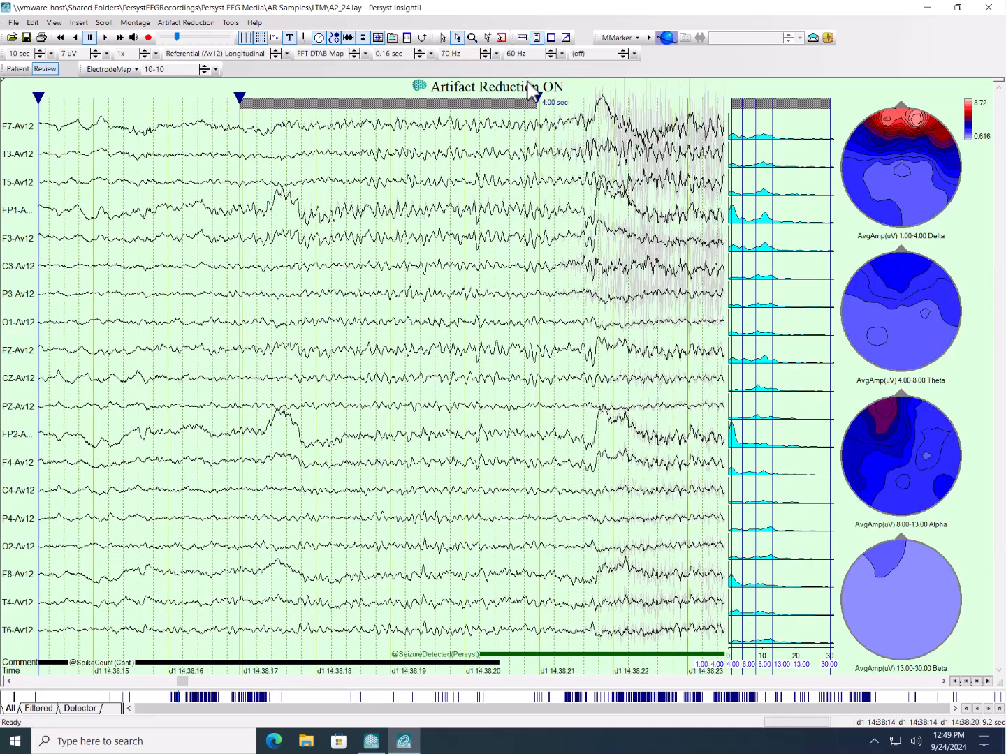
mouse_move(536, 104)
left_mouse_down()
mouse_move(392, 100)
mouse_move(411, 115)
left_mouse_up()
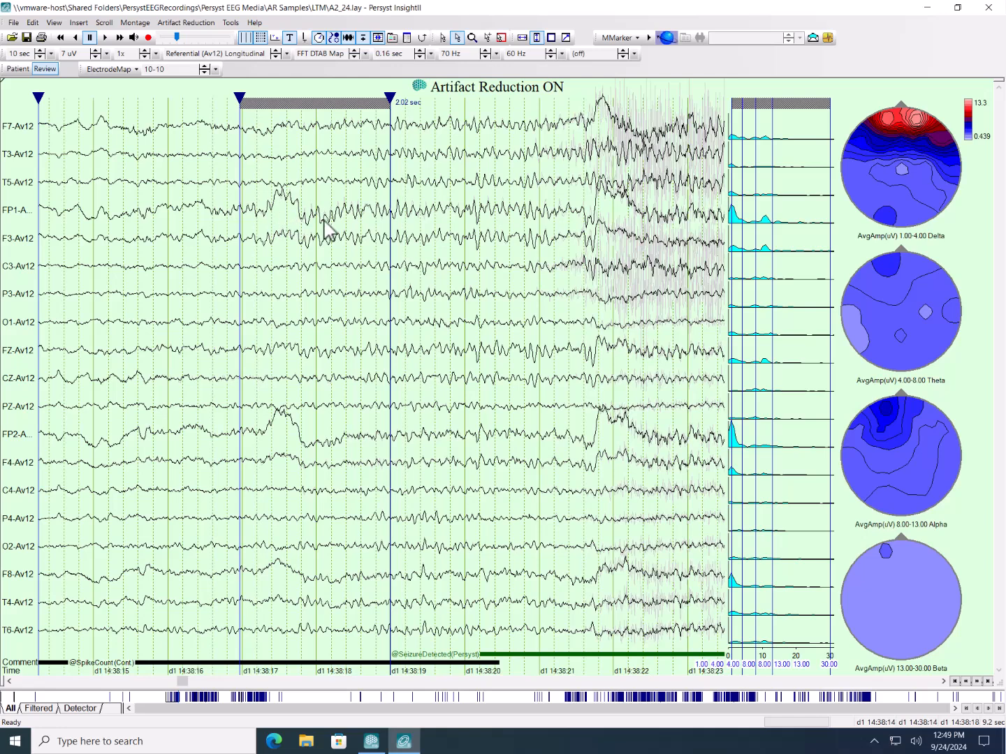
- Switch the EEG to the Laplacian montage and extend the analysis range to 3.03 seconds
left_click(241, 56)
scroll(240, 70, "up", 3)
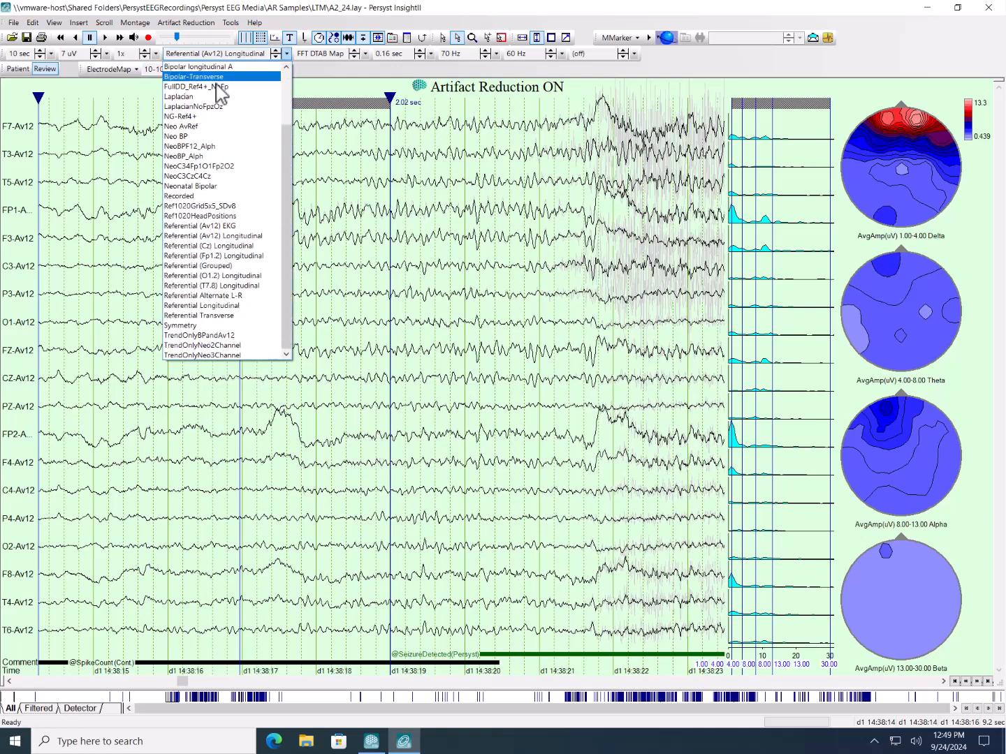
left_click(211, 99)
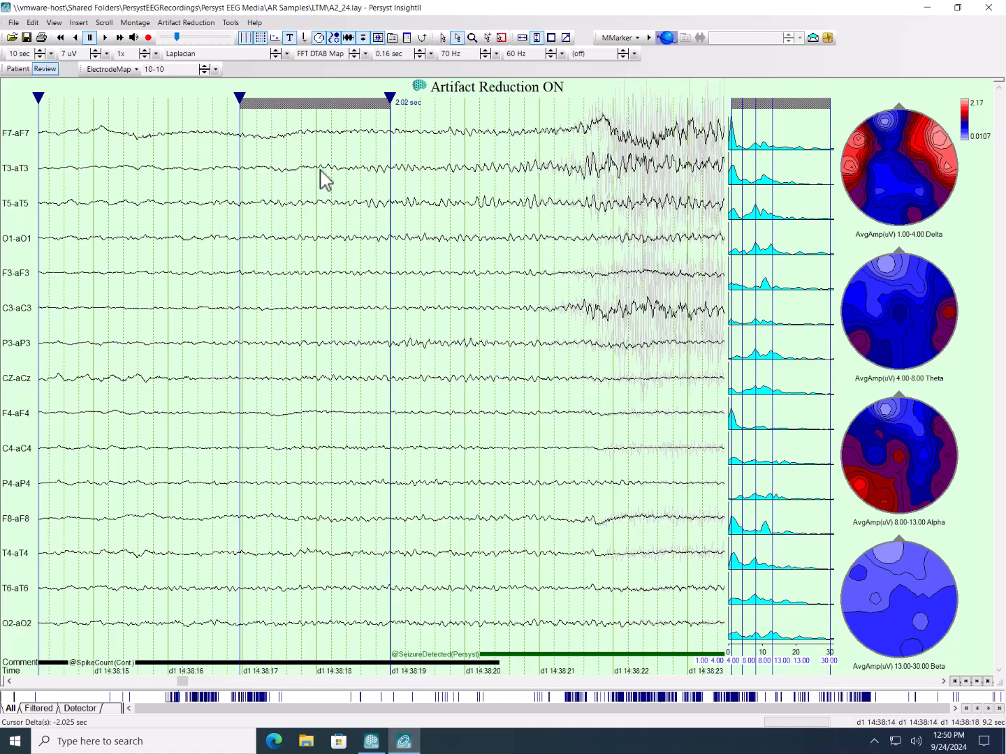
left_click_drag(395, 105, 469, 109)
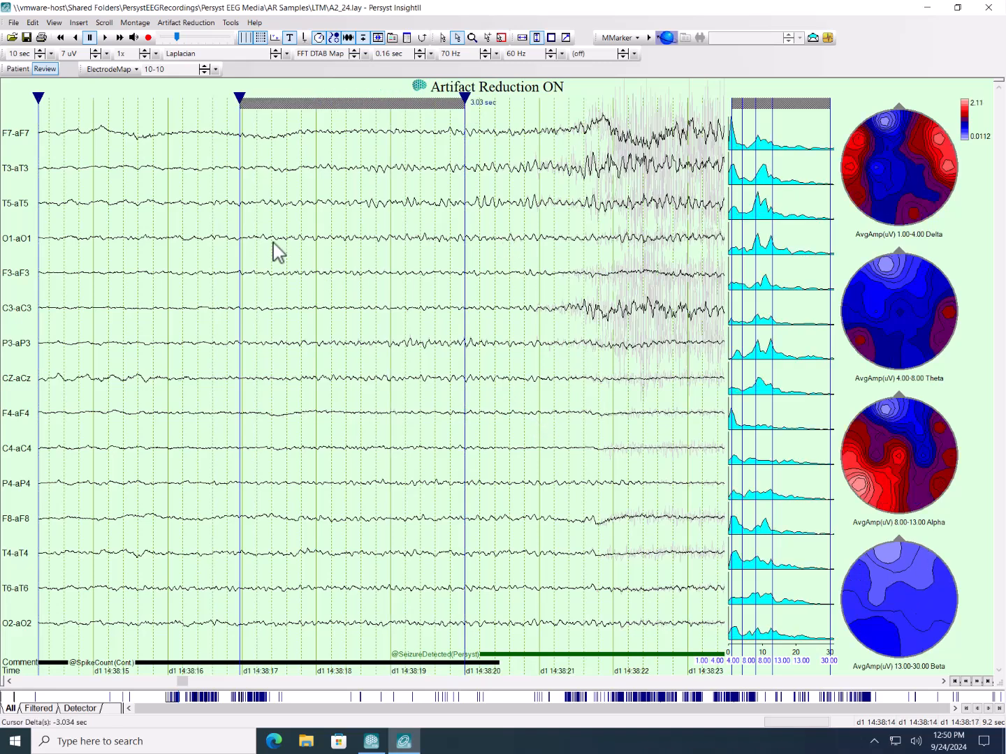
- Examine how the spectra and frequency-band maps change across the seizure onset and early spread up to about 14:38:36
scroll(372, 251, "up", 1)
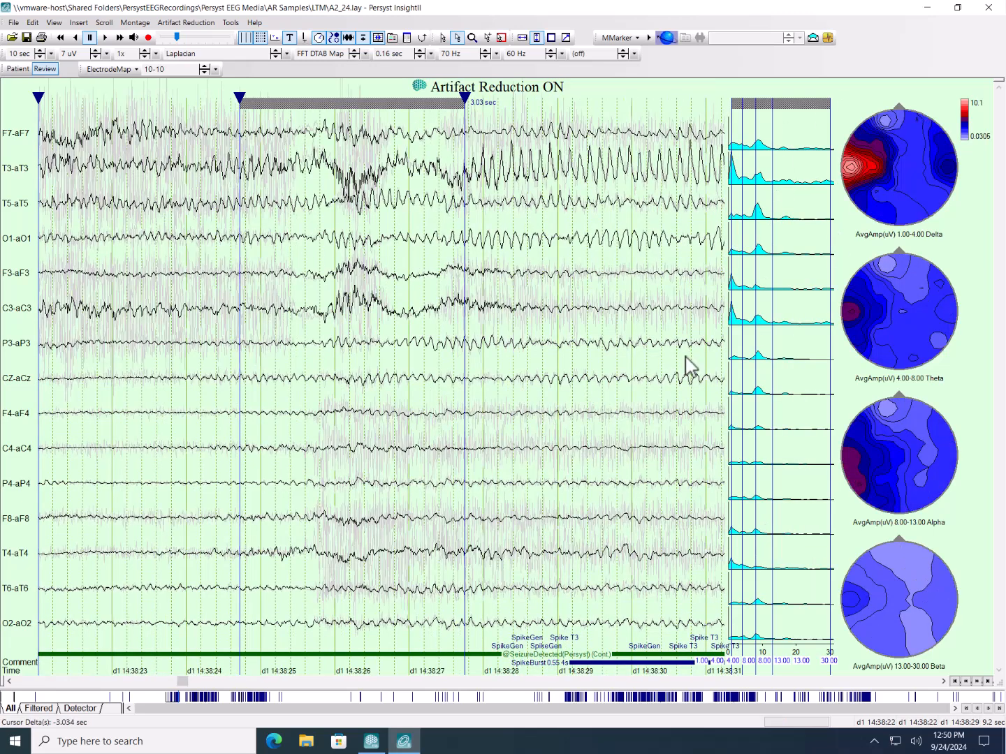
key("Page_Up")
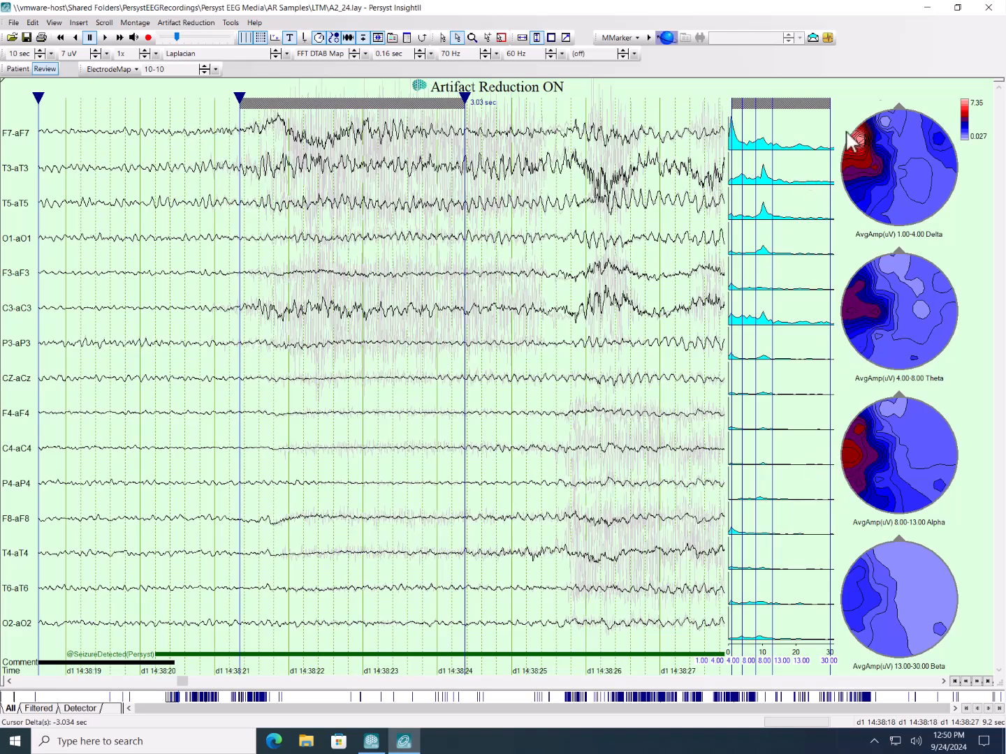
left_click_drag(501, 338, 251, 352)
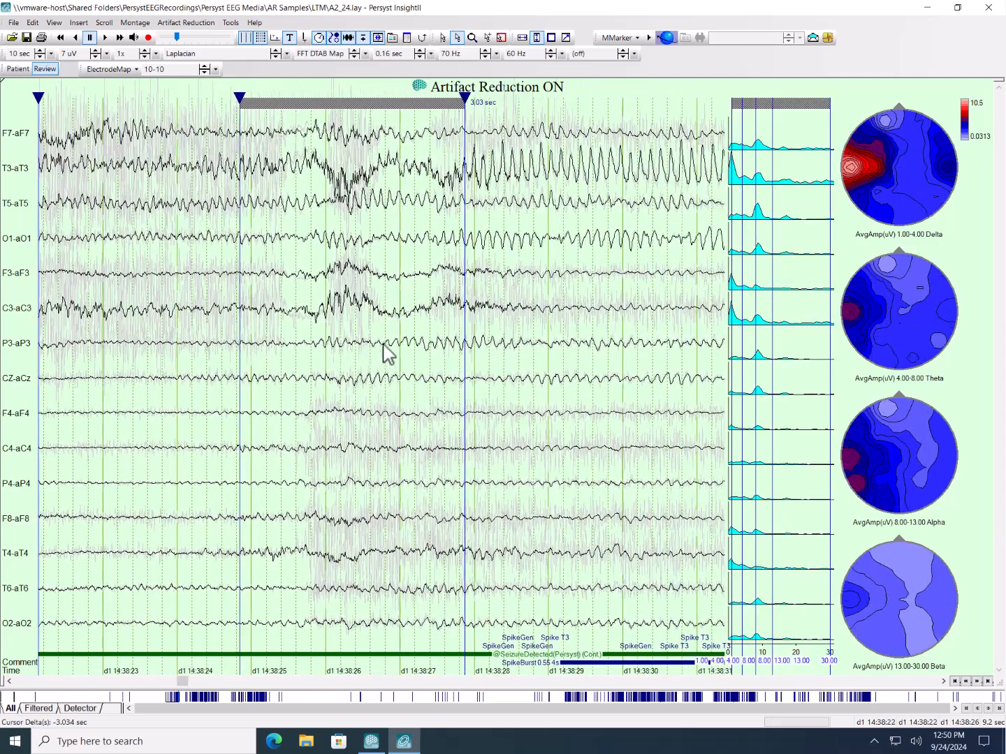
left_click_drag(427, 343, 283, 353)
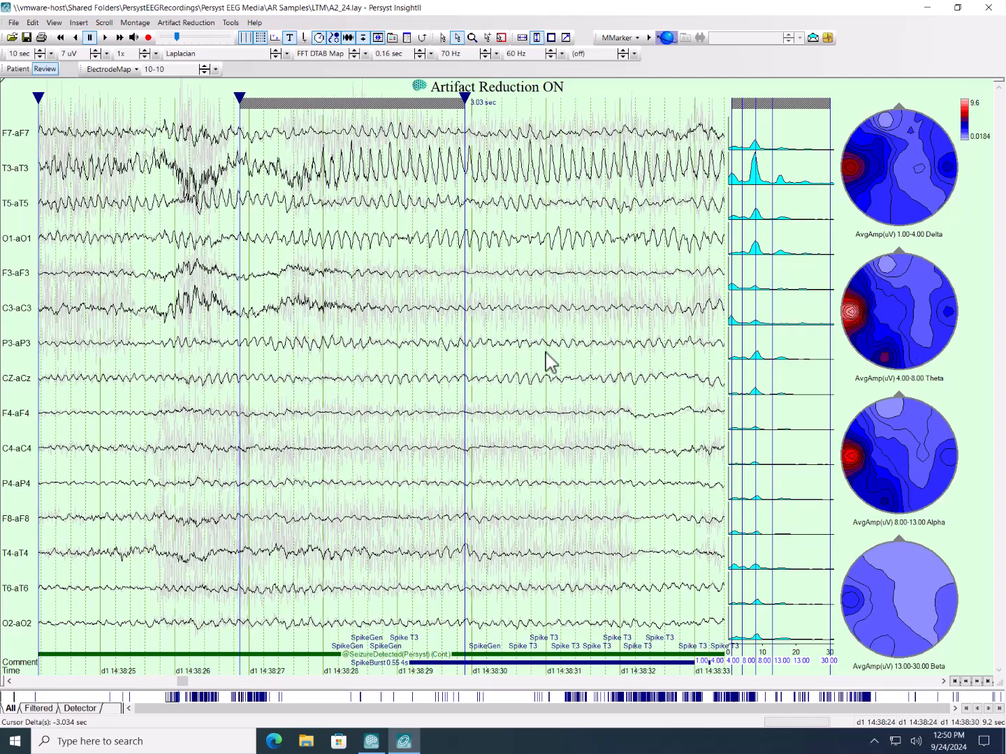
left_click_drag(484, 363, 286, 366)
key("Right")
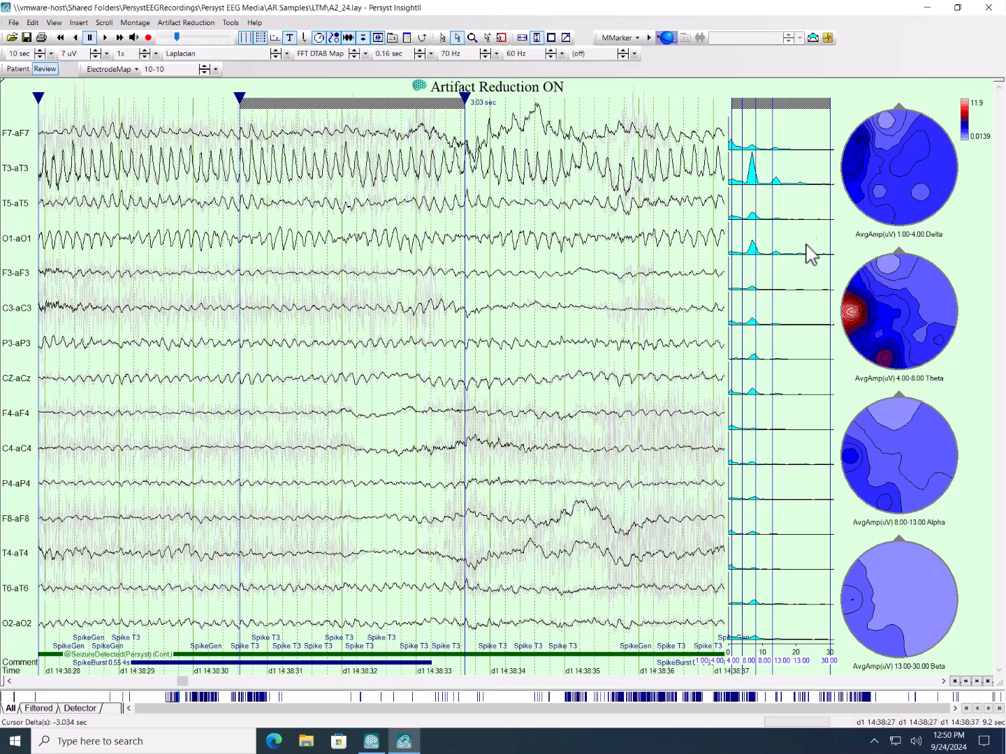
left_click_drag(512, 330, 338, 343)
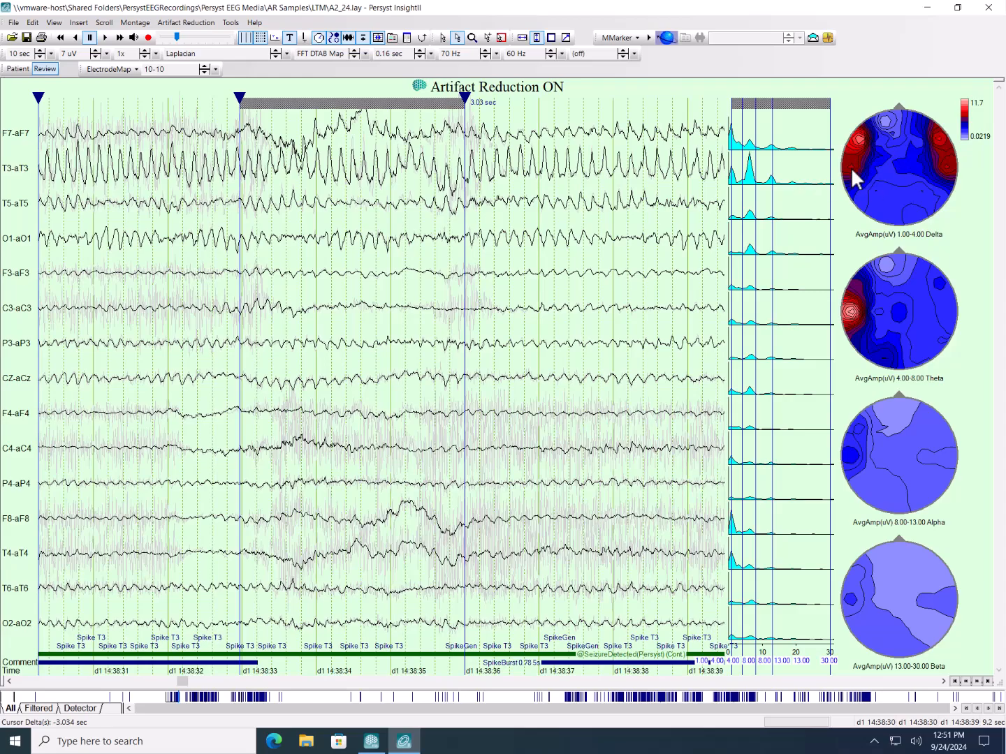
left_click_drag(651, 319, 444, 344)
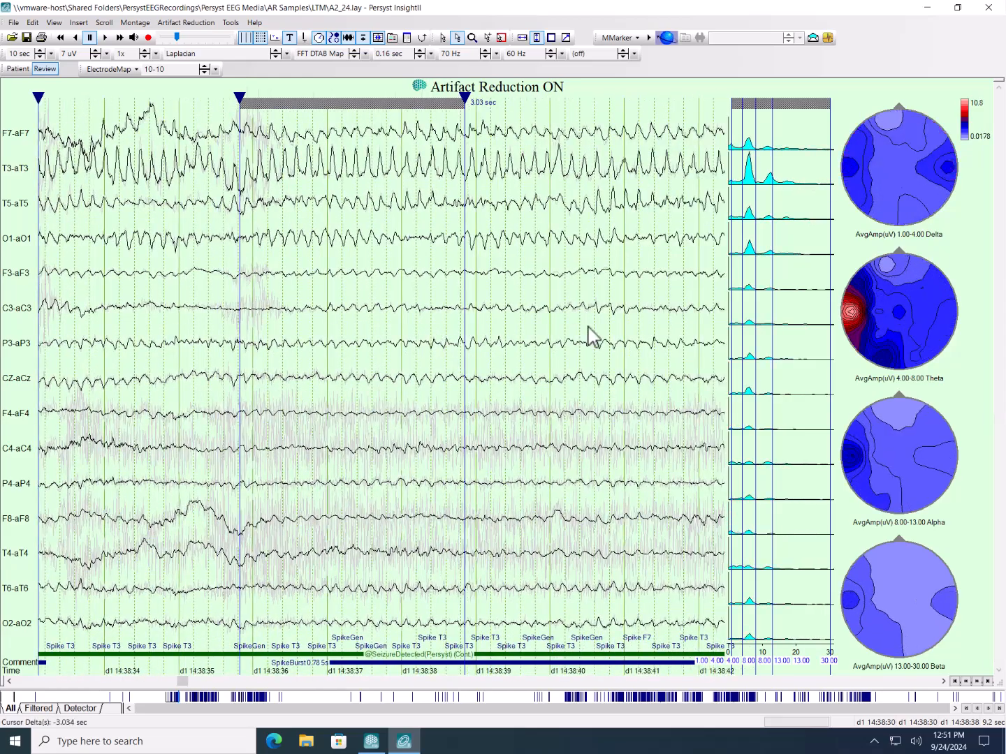
- Follow the spectra and frequency-band maps through the rest of the seizure until the detection ends near 14:39:33
left_click_drag(592, 337, 412, 355)
left_click_drag(628, 337, 519, 350)
left_click_drag(670, 317, 554, 329)
left_click_drag(619, 334, 530, 337)
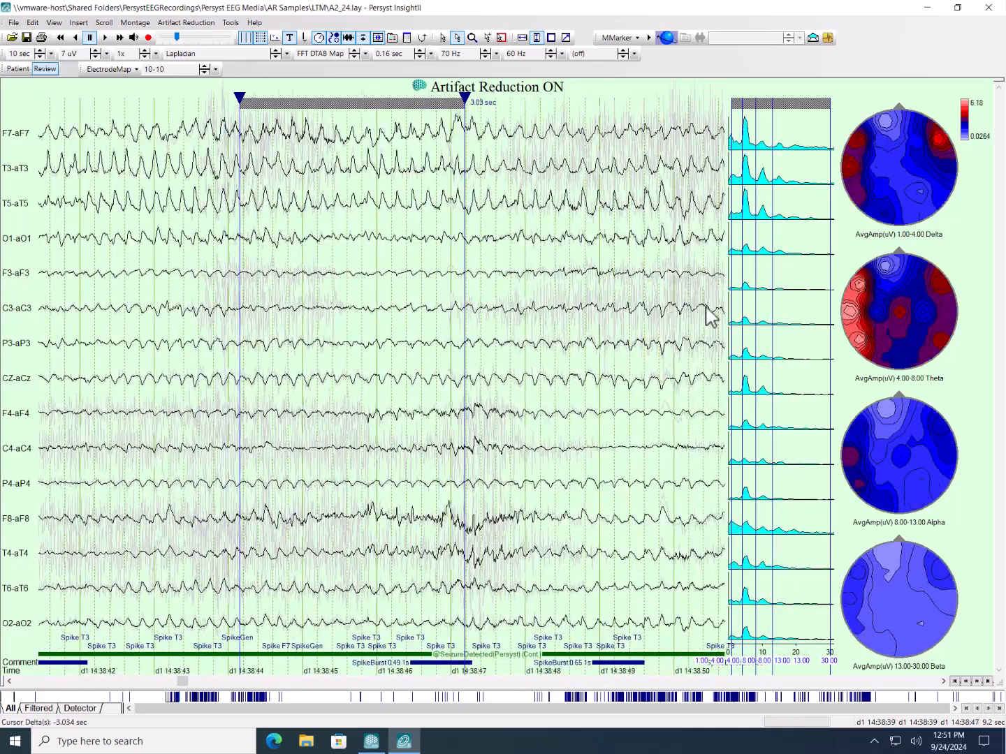
left_click_drag(653, 317, 531, 328)
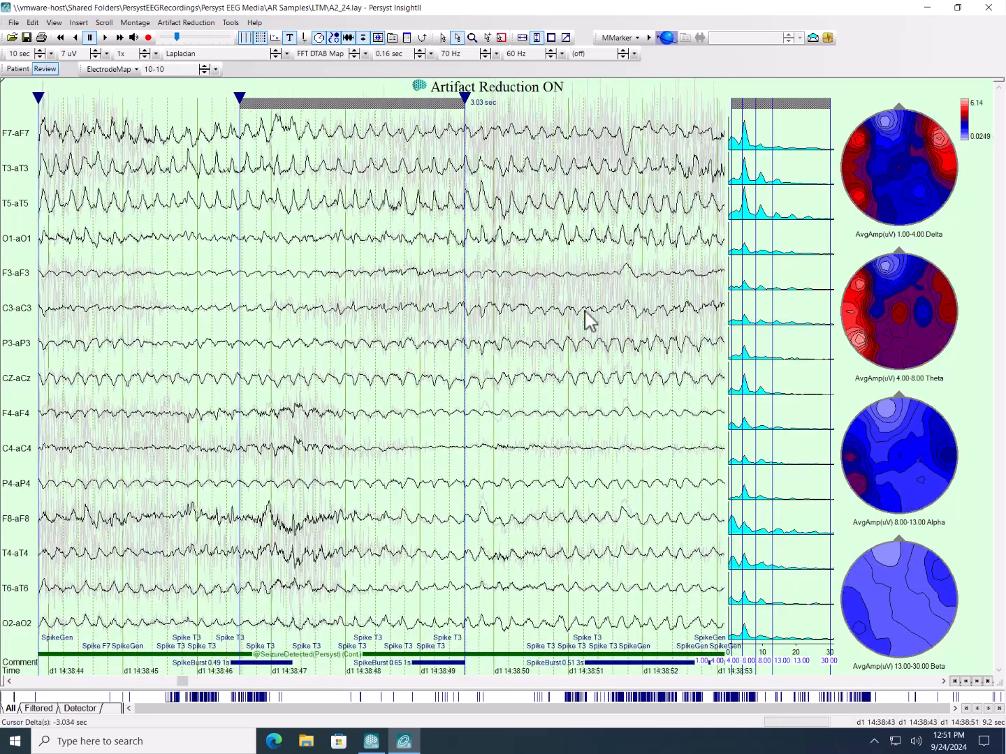
left_click_drag(683, 315, 549, 325)
left_click_drag(689, 318, 494, 331)
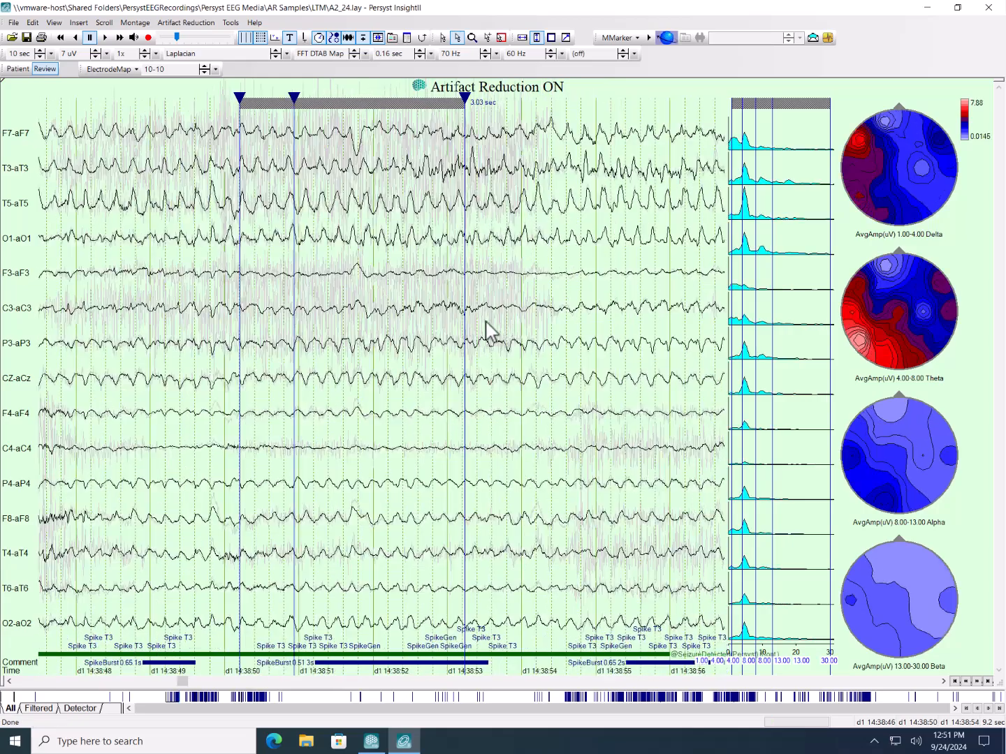
left_click_drag(626, 317, 467, 330)
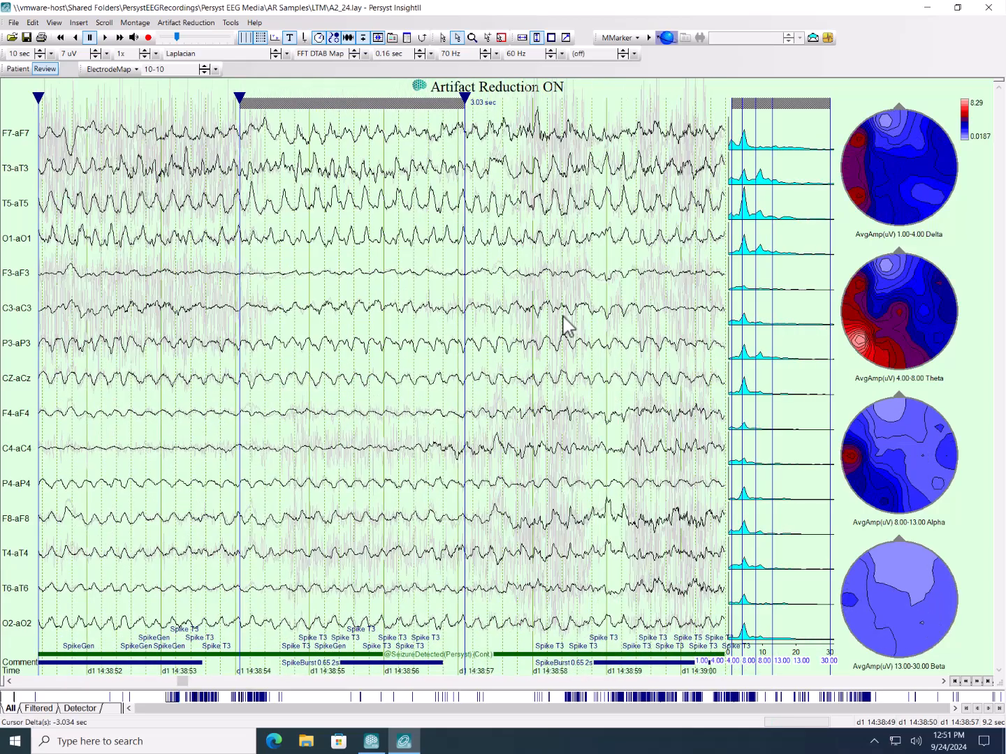
key("Page_Down")
key("Page_Down")
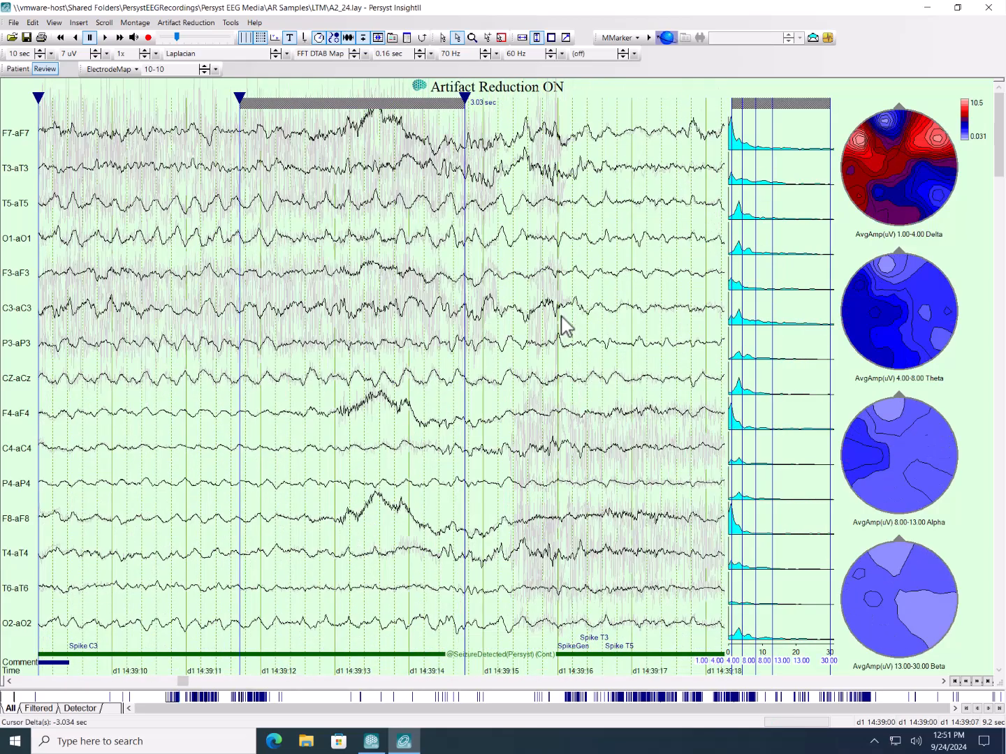
key("Page_Down")
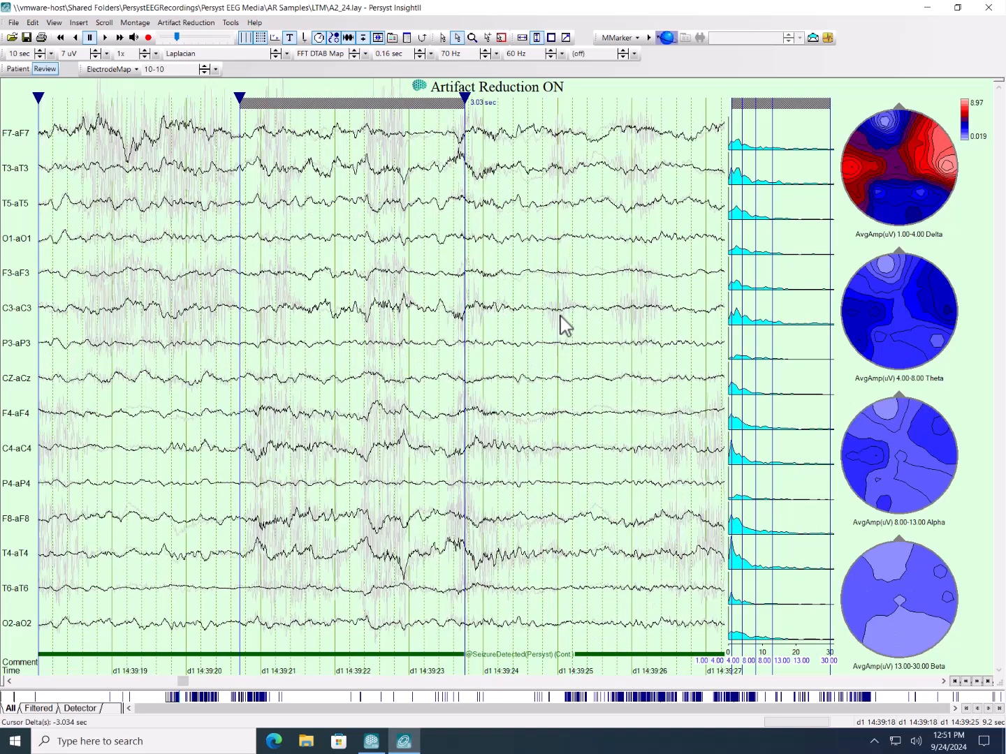
key("Page_Down")
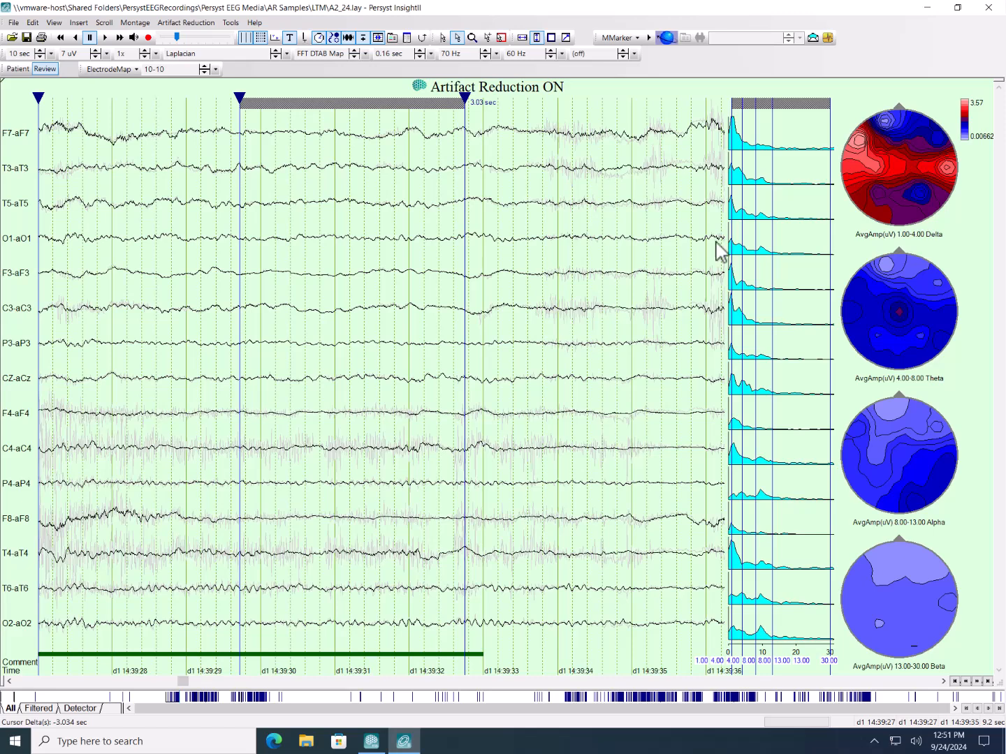
- Close InsightII, switch to the main Persyst window, and reopen the recording in InsightII
left_click(991, 8)
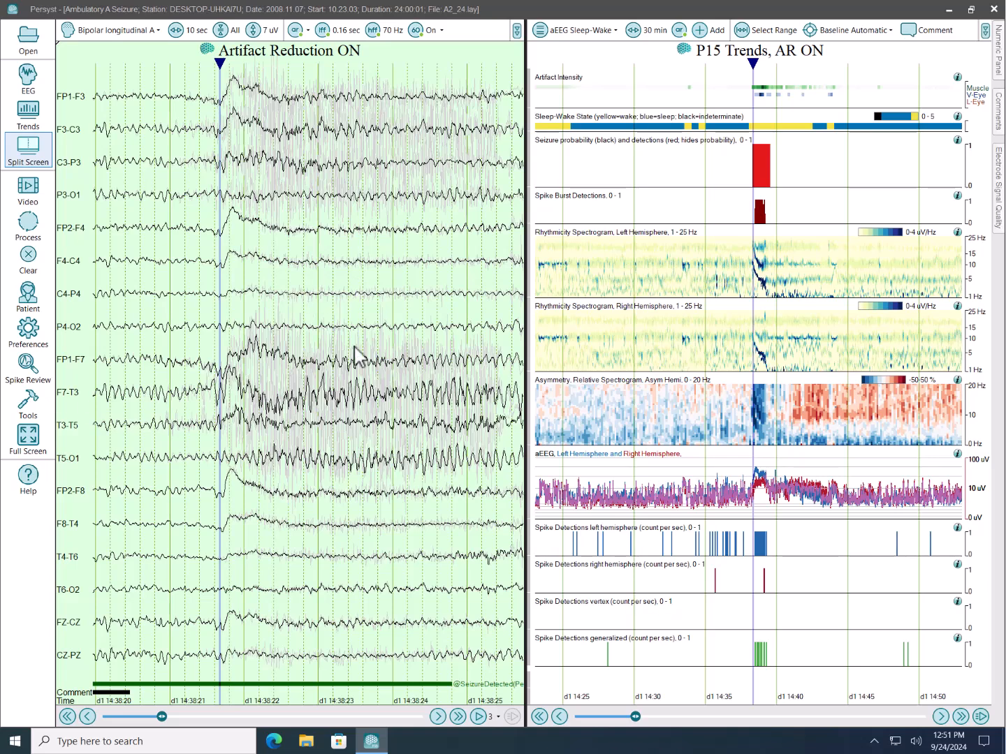
left_click(29, 405)
left_click(143, 287)
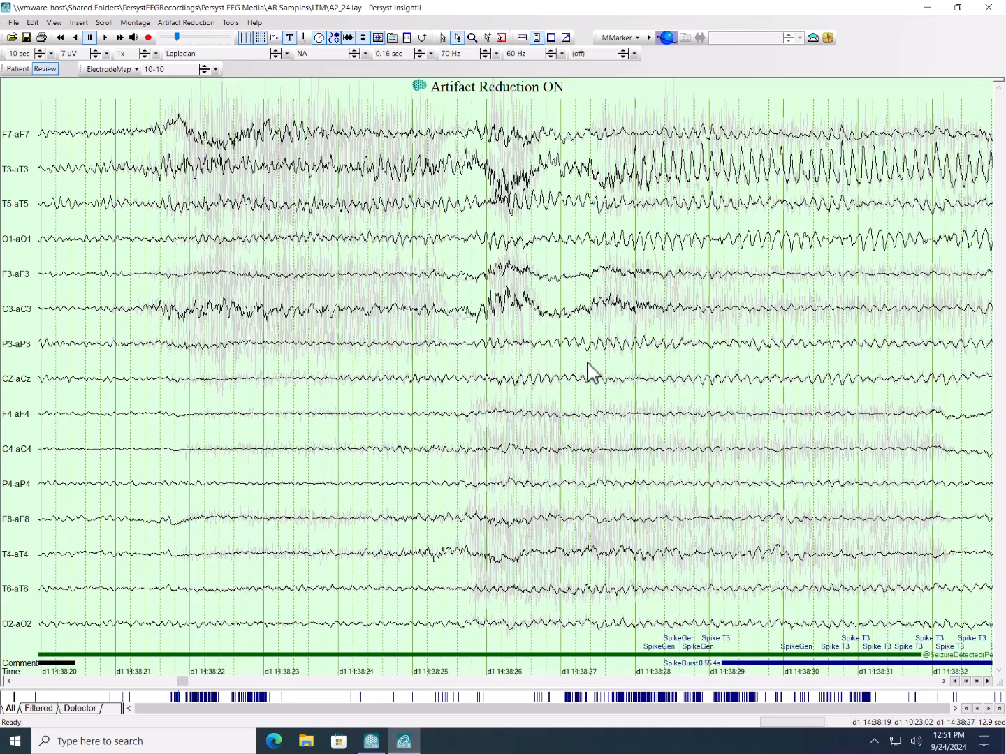
- Insert a vertical Frequency Domain Analysis adornment near 14:38:27 and inspect its properties without changing them
right_click(617, 258)
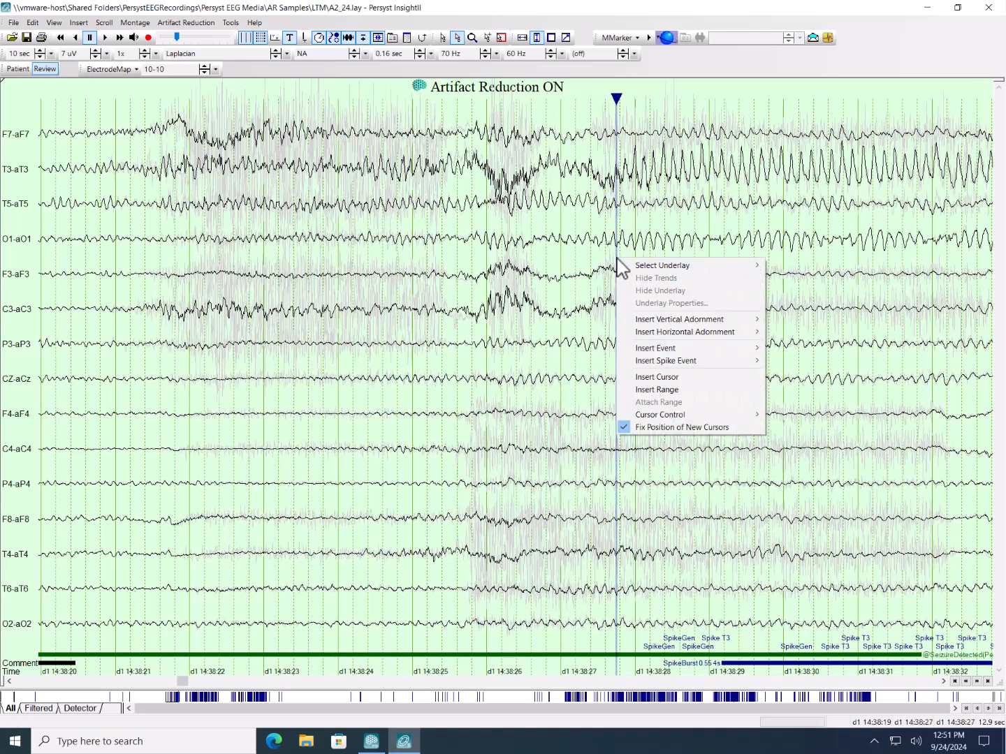
mouse_move(683, 322)
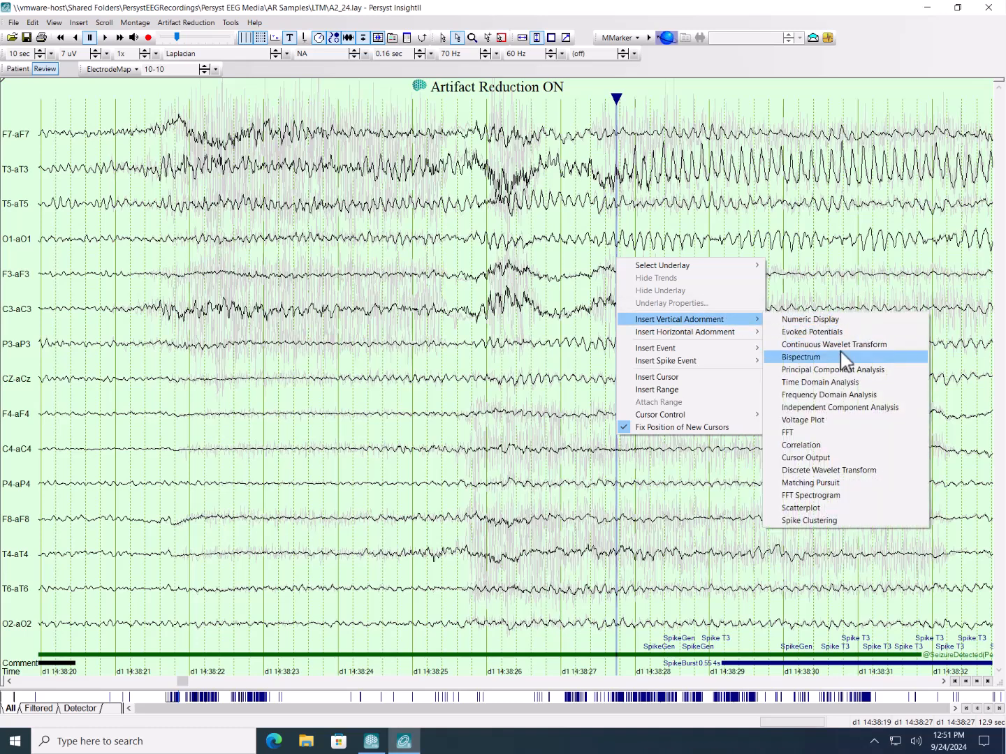
left_click(860, 395)
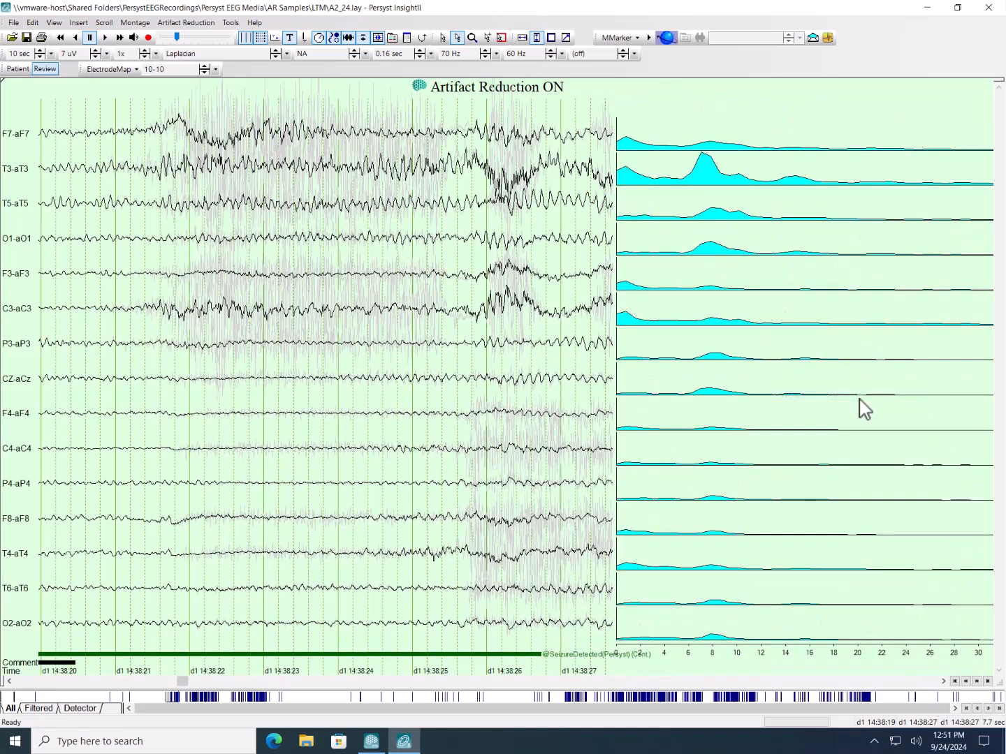
right_click(708, 208)
left_click(730, 214)
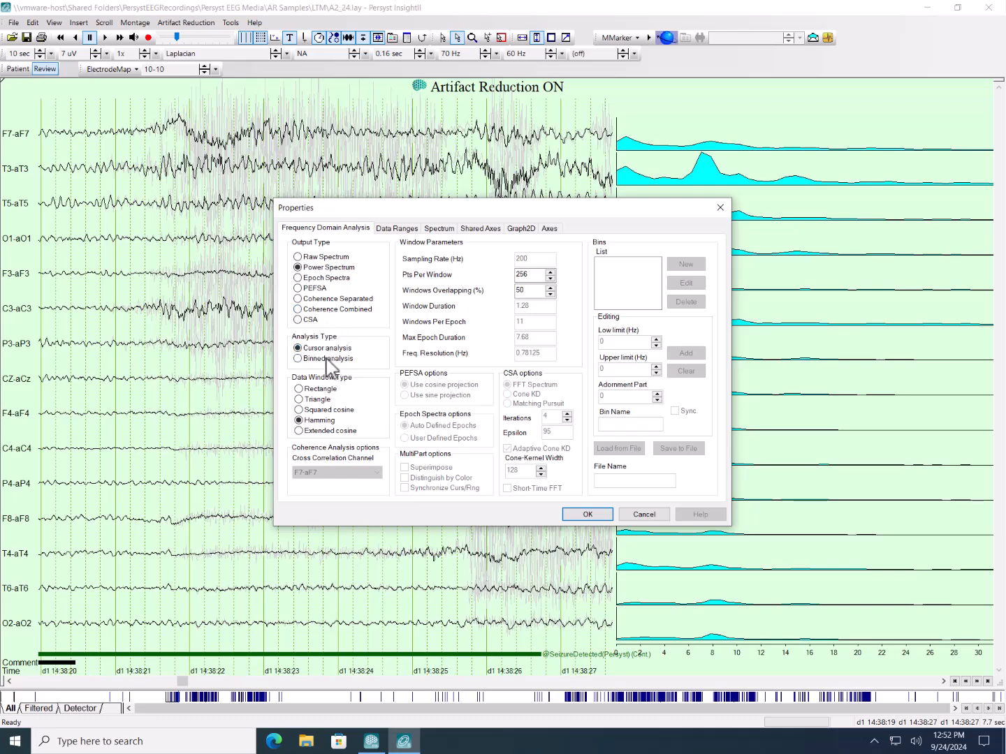
left_click(720, 208)
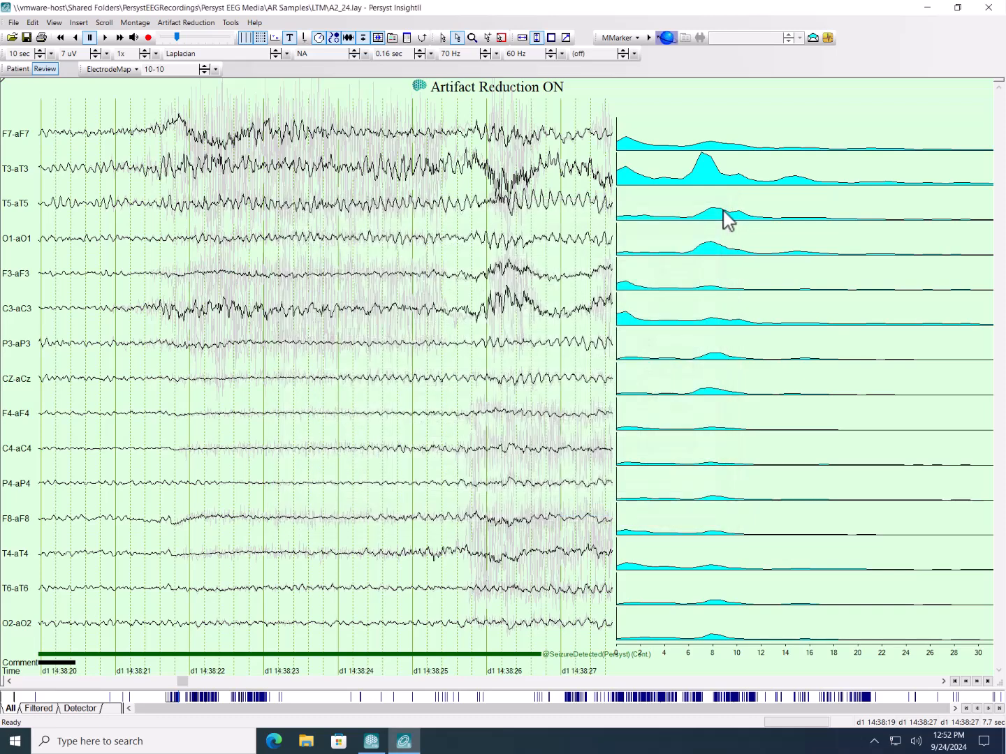
- Delete the Frequency Domain Analysis adornment and apply the FFT DTAB Map to the EEG instead
right_click(758, 210)
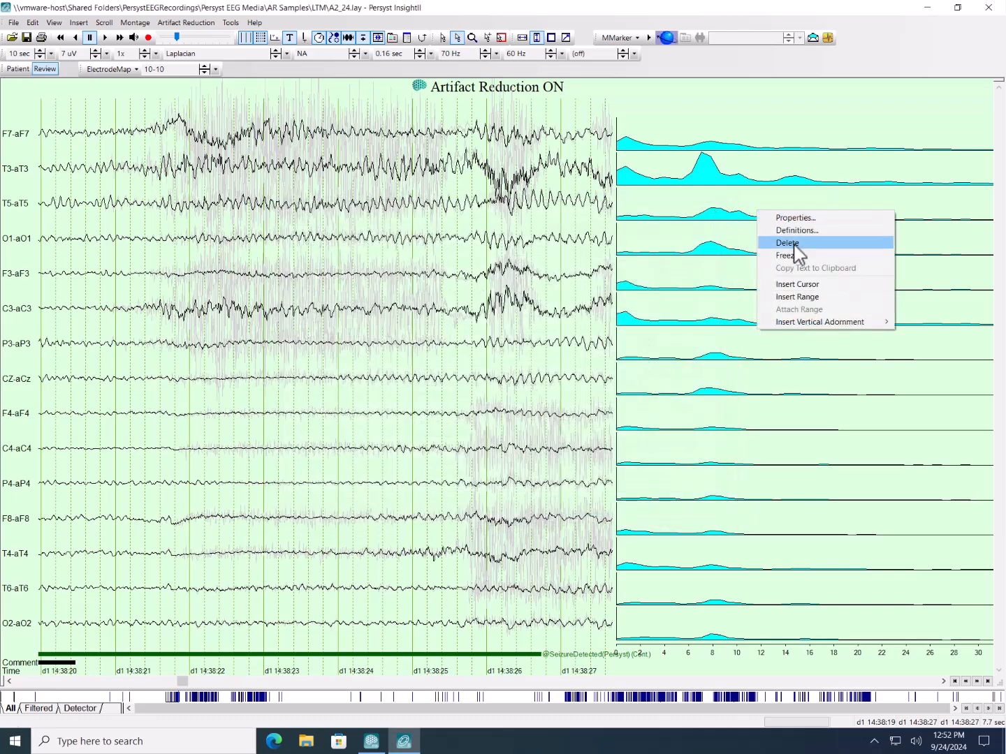
left_click(788, 243)
left_click(323, 55)
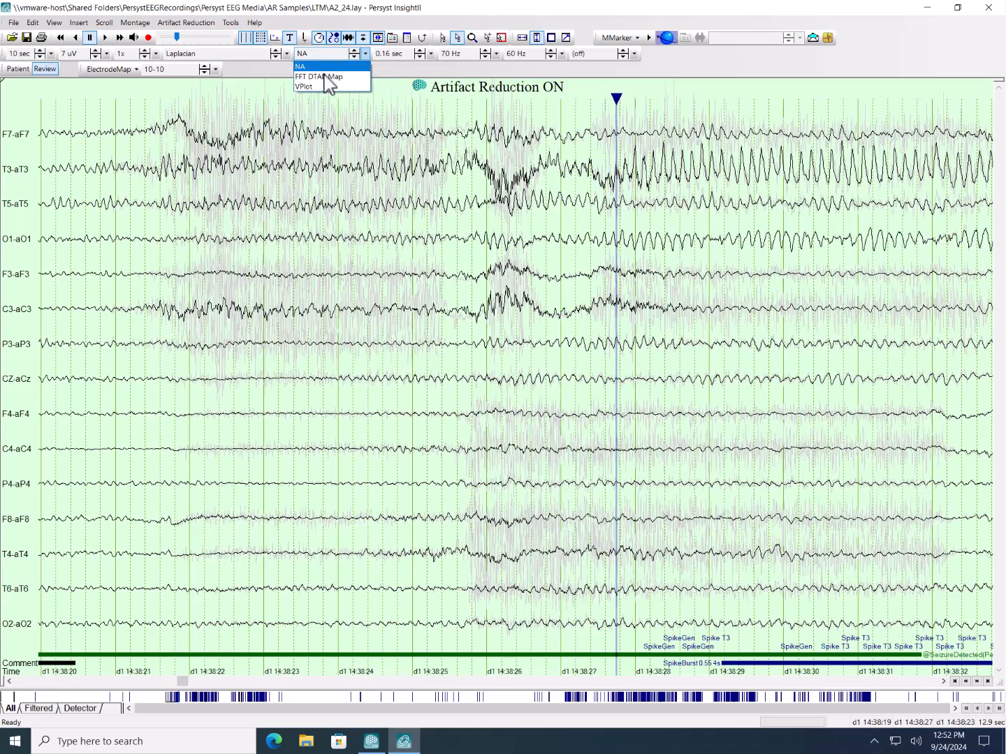
left_click(324, 77)
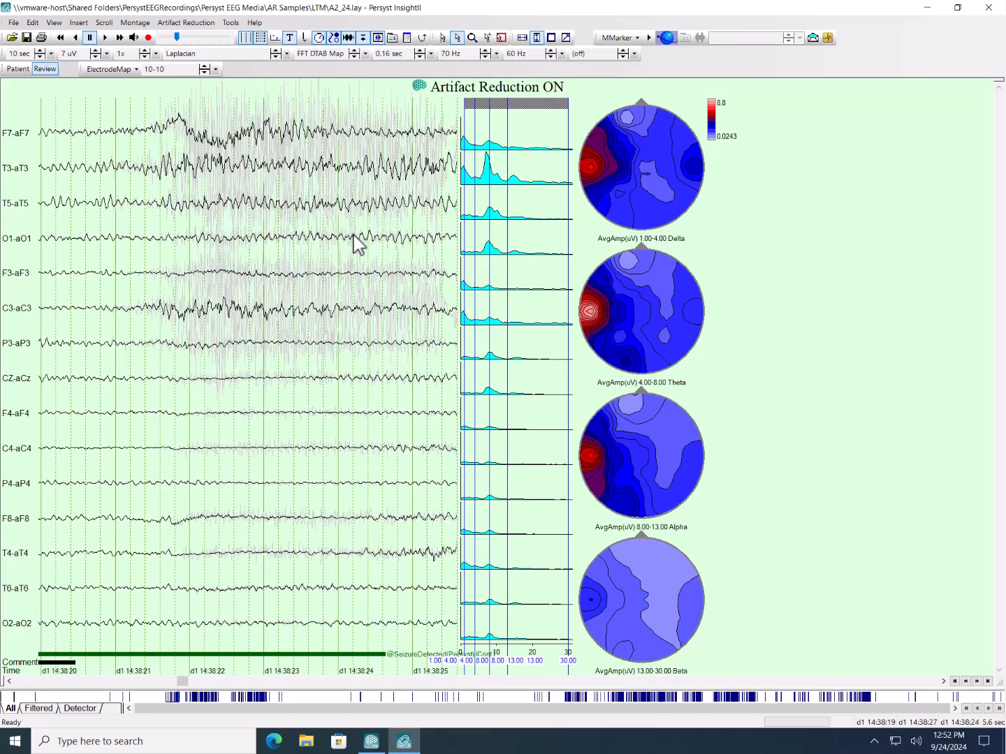